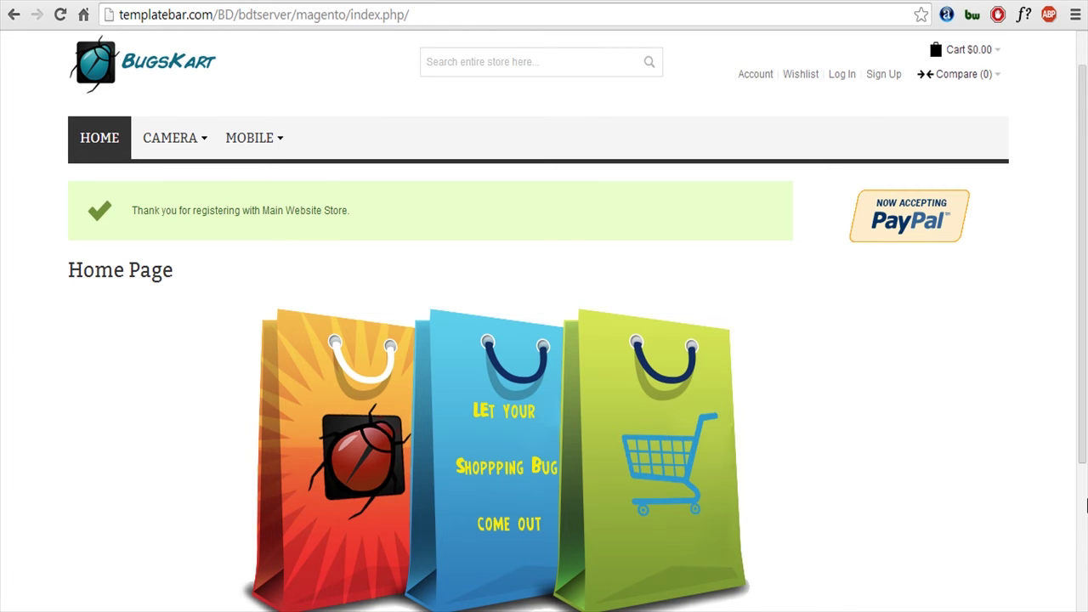
- Create a new storefront customer account with the customer's name, e-mail and password
{"action": "left_click", "coordinate": [849, 77]}
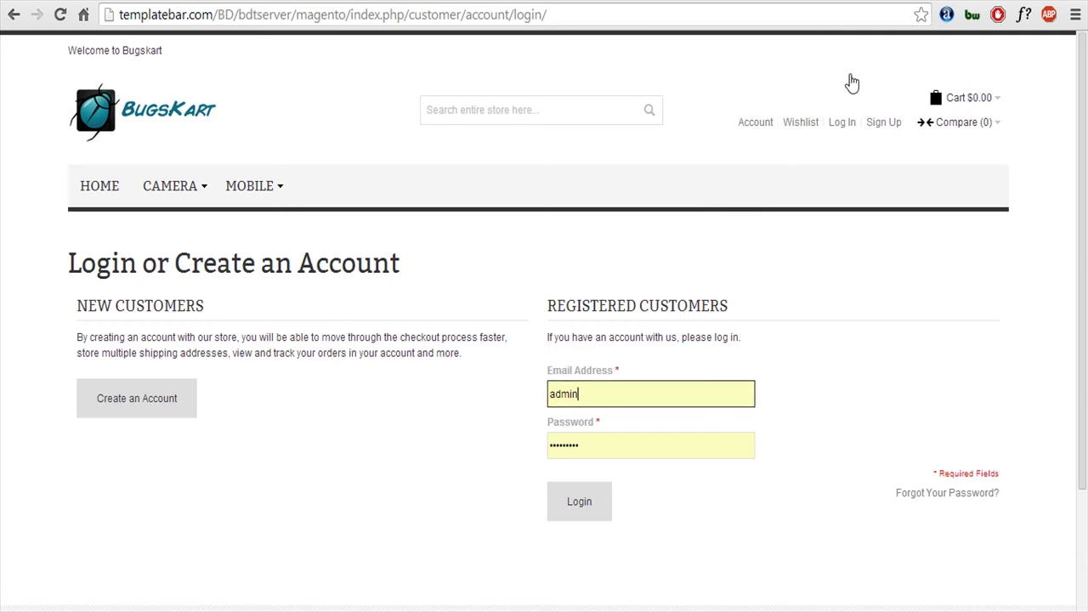
{"action": "left_click", "coordinate": [126, 414]}
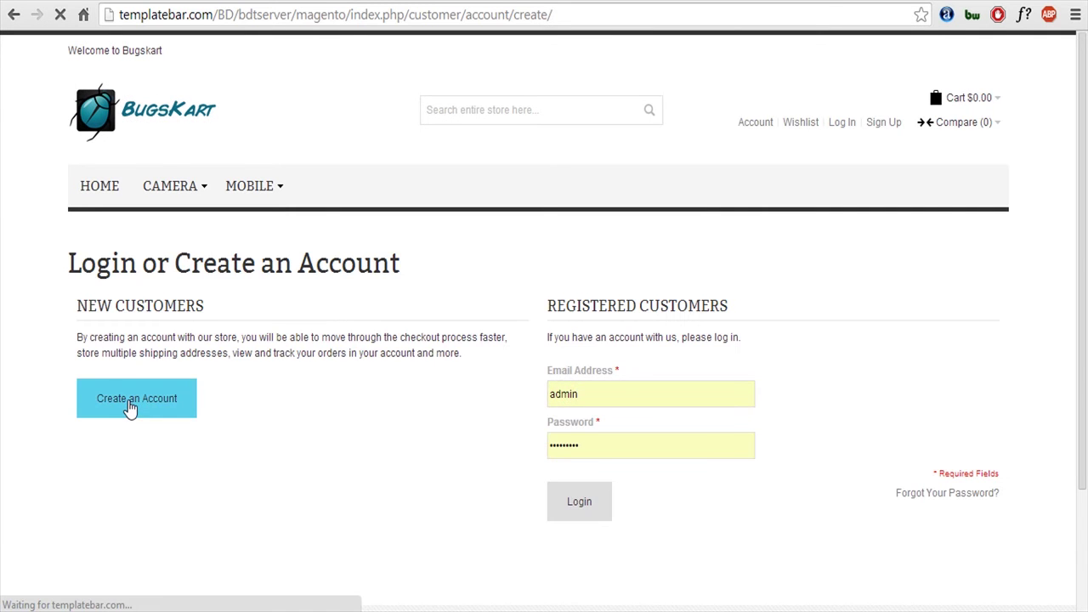
{"action": "left_click", "coordinate": [181, 367]}
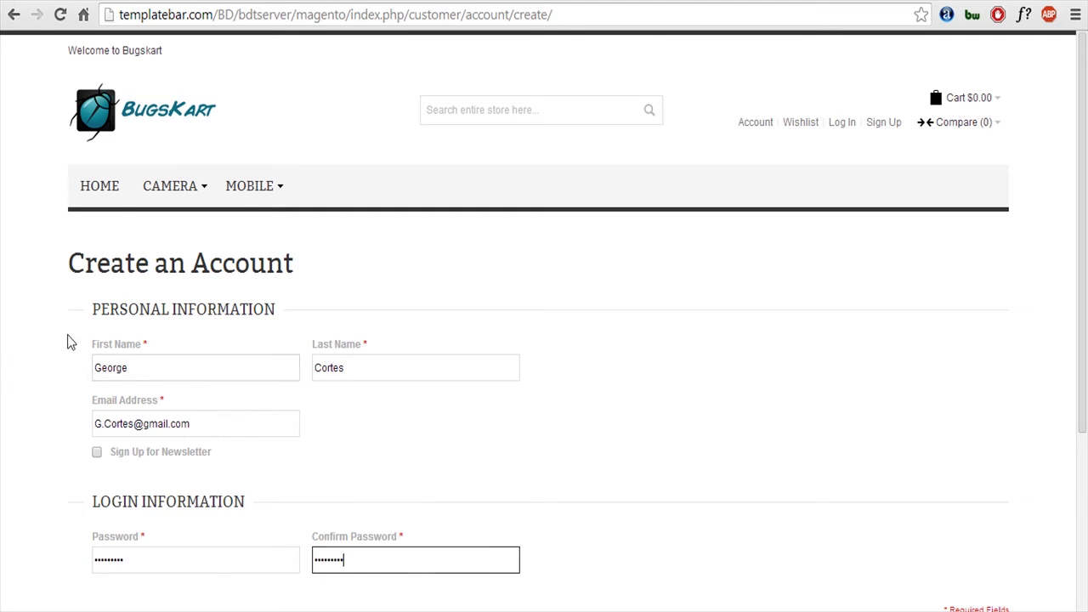
{"action": "scroll", "coordinate": [34, 367], "scroll_direction": "down", "scroll_amount": 1}
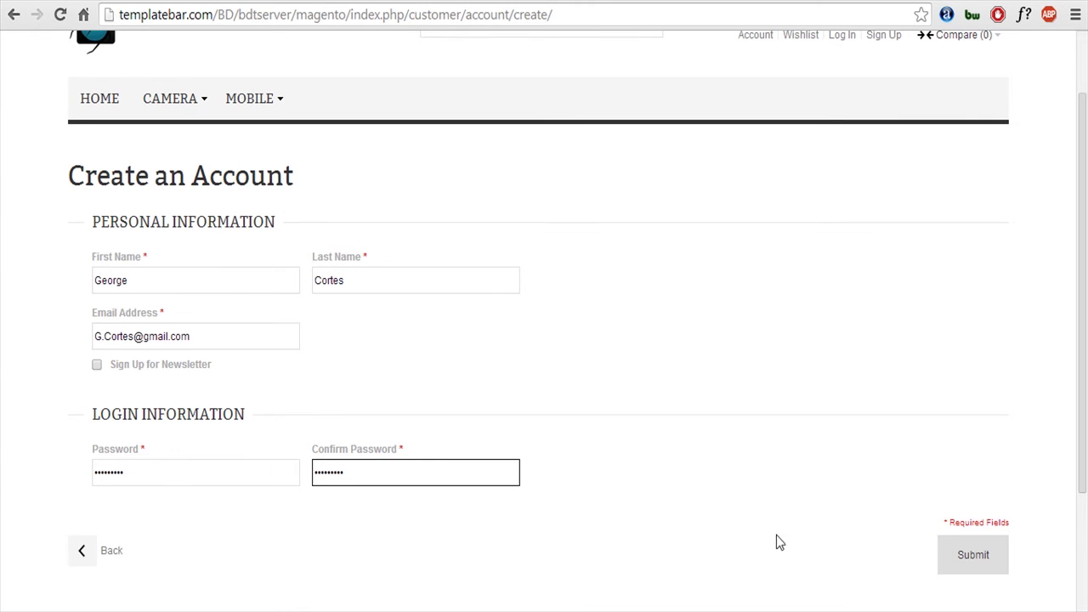
{"action": "left_click", "coordinate": [956, 560]}
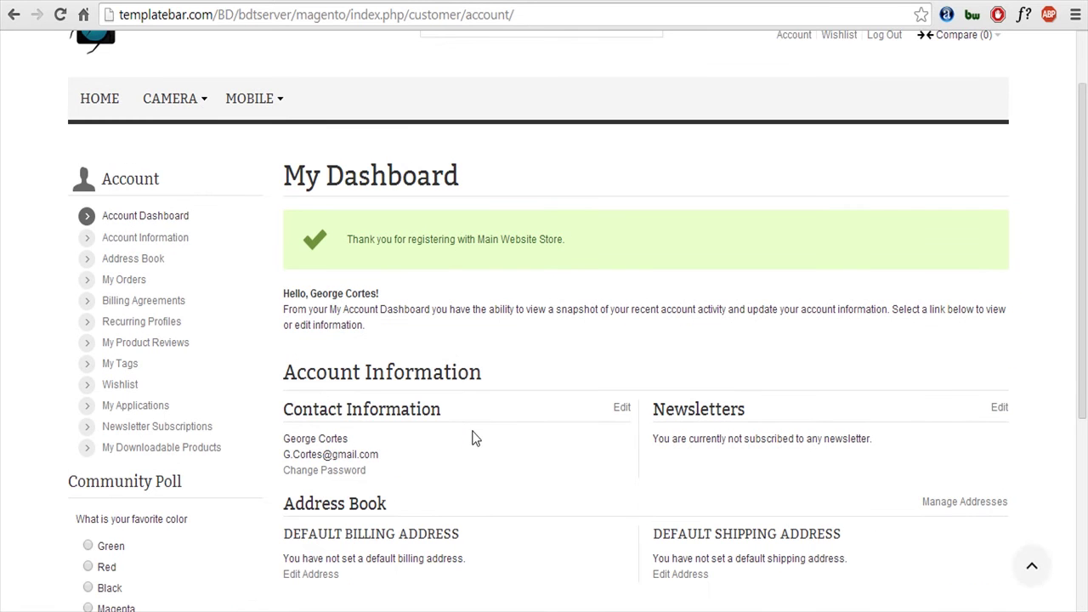
- Save an address with company Bilbo Bags Inc., telephone and street address as default billing address
{"action": "left_click", "coordinate": [113, 262]}
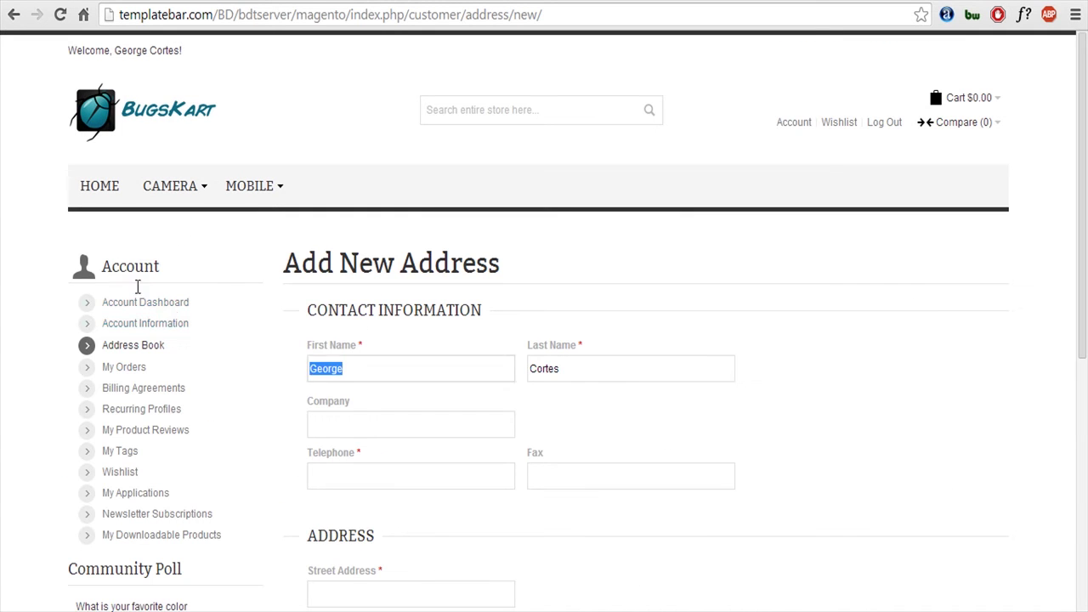
{"action": "left_click", "coordinate": [357, 420]}
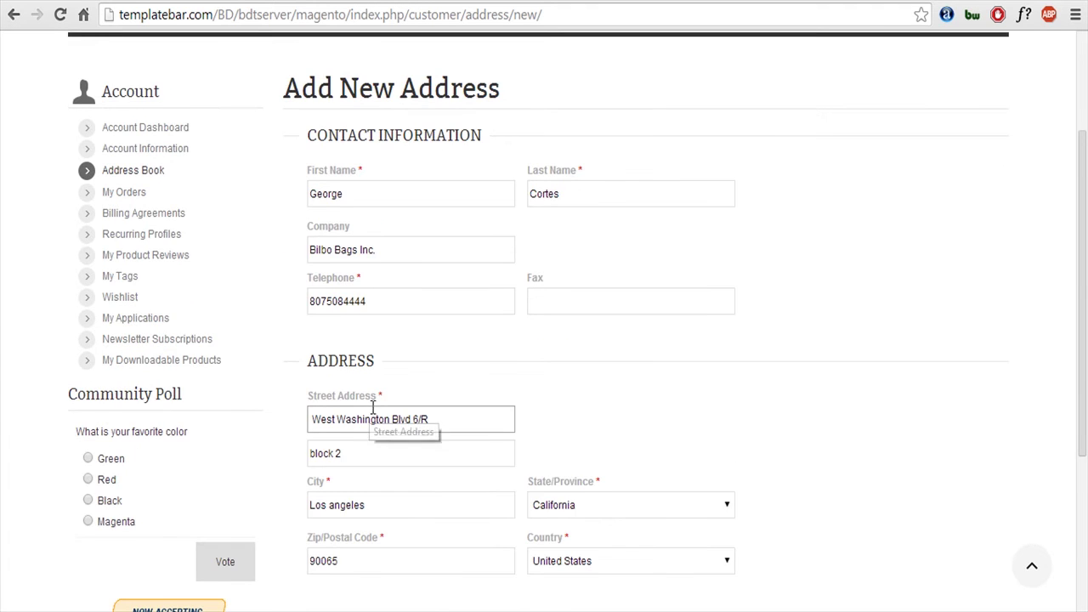
{"action": "scroll", "coordinate": [408, 413], "scroll_direction": "down", "scroll_amount": 1}
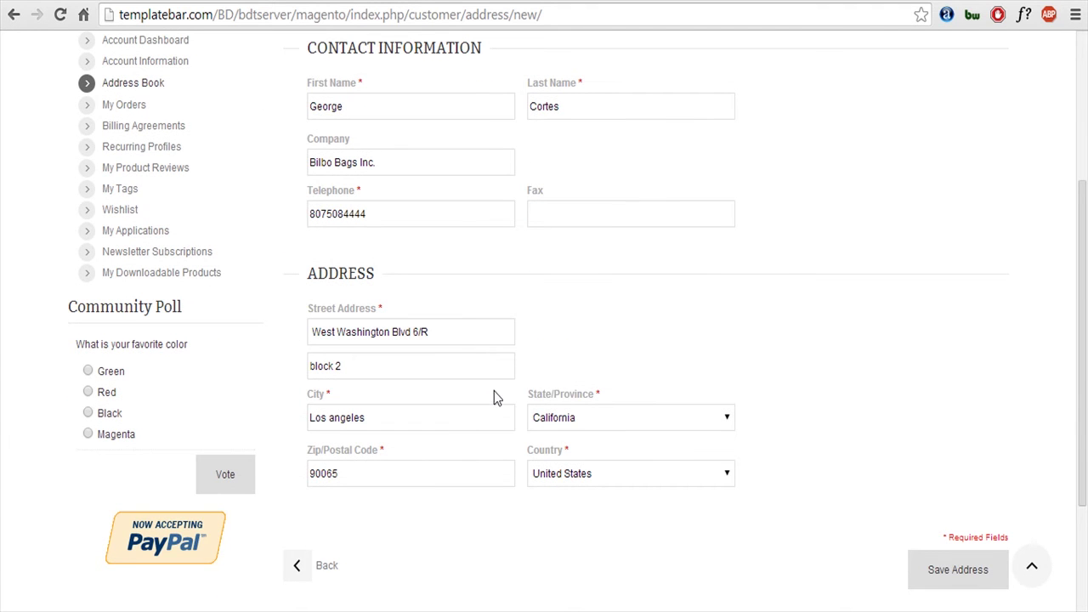
{"action": "scroll", "coordinate": [502, 402], "scroll_direction": "down", "scroll_amount": 2}
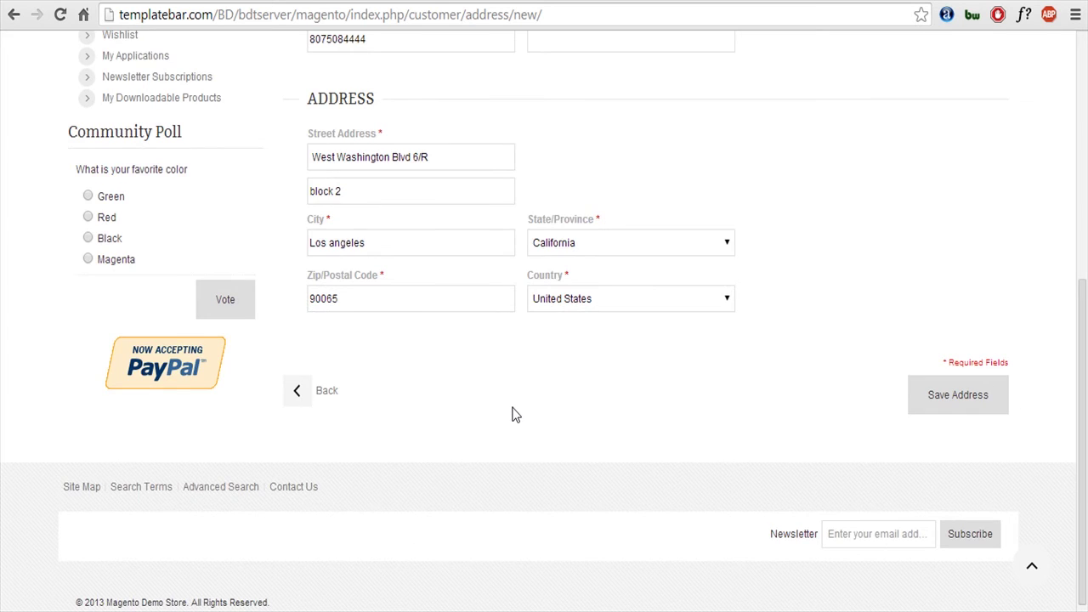
{"action": "scroll", "coordinate": [513, 414], "scroll_direction": "up", "scroll_amount": 3}
{"action": "scroll", "coordinate": [512, 408], "scroll_direction": "down", "scroll_amount": 2}
{"action": "left_click", "coordinate": [982, 491]}
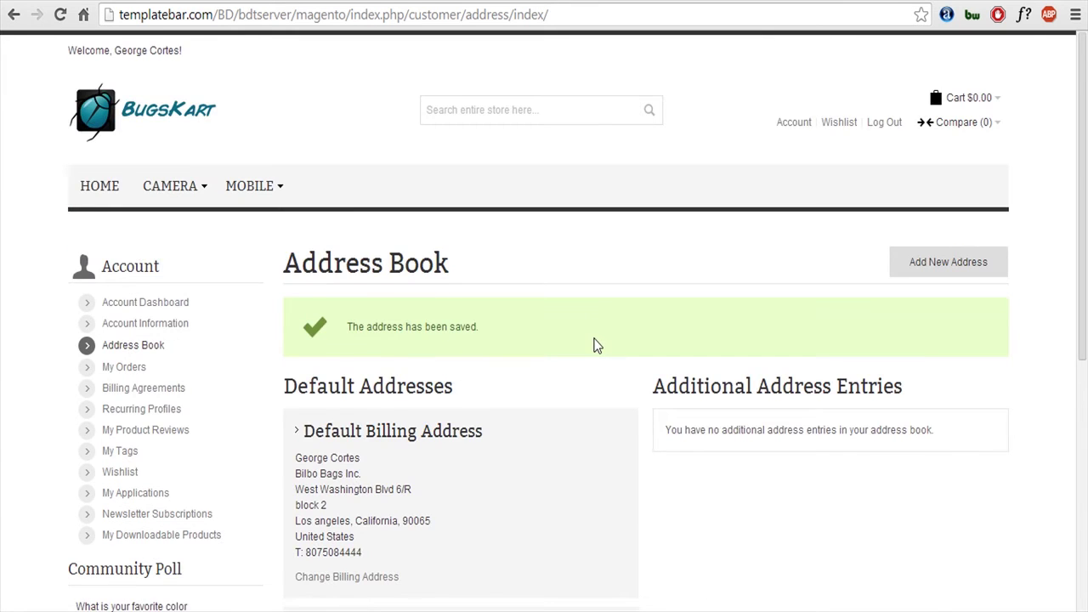
- Scroll the Address Book to review the saved Bilbo Bags Inc. default billing address
{"action": "scroll", "coordinate": [596, 344], "scroll_direction": "down", "scroll_amount": 5}
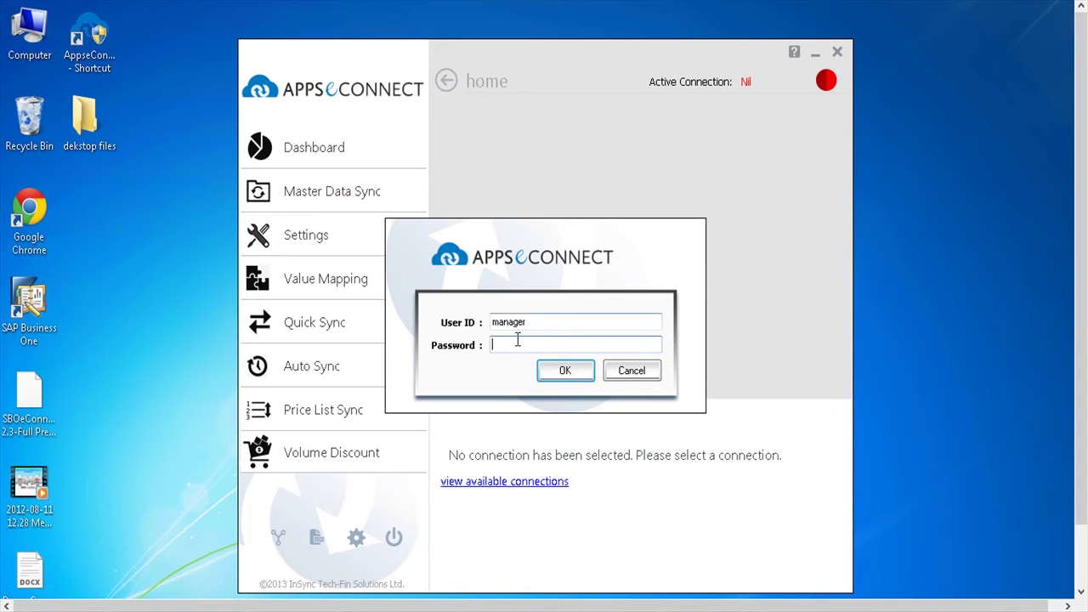
- Sign in to AppseConnect on BD Demo and tick Customer Upload under Quick Sync
{"action": "type", "text": "manager"}
{"action": "key", "text": "Return"}
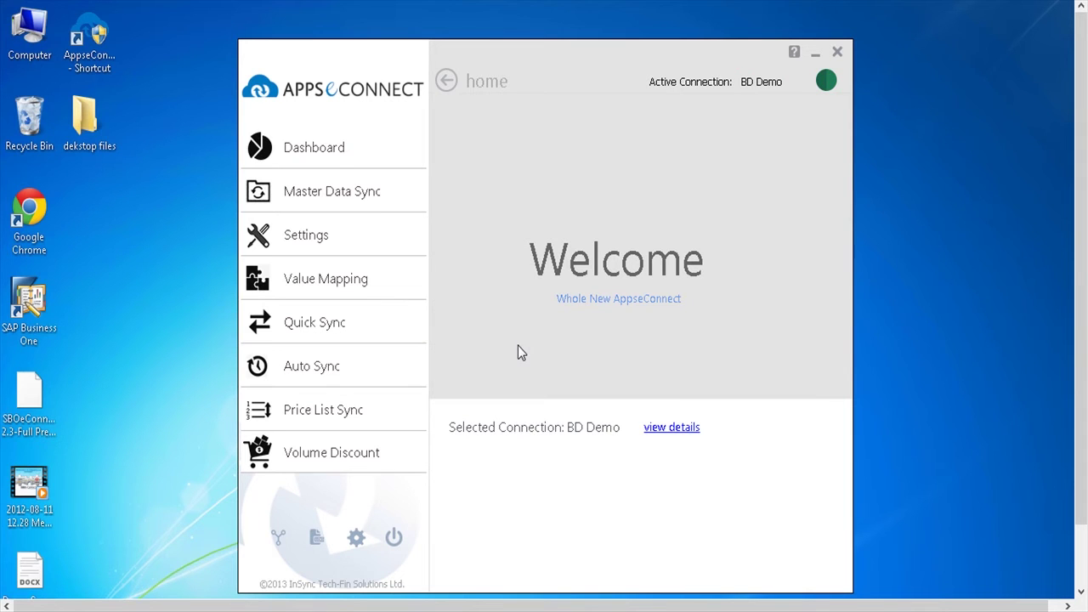
{"action": "left_click", "coordinate": [348, 327]}
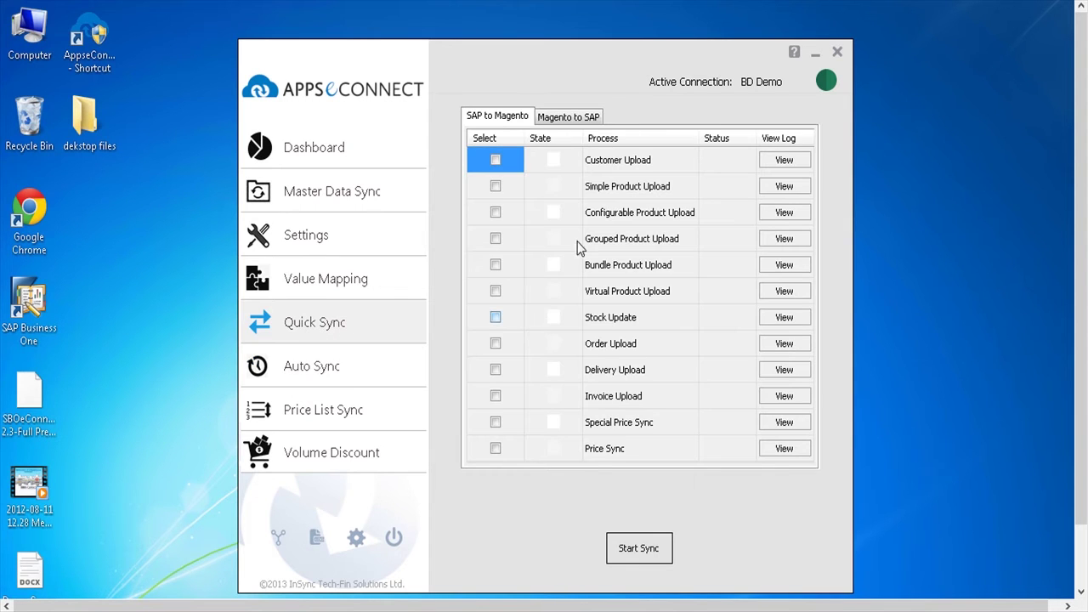
{"action": "left_click", "coordinate": [497, 162]}
- Check in Auto Sync that the Magento to SAP Customer Download service is ticked and running
{"action": "left_click", "coordinate": [356, 371]}
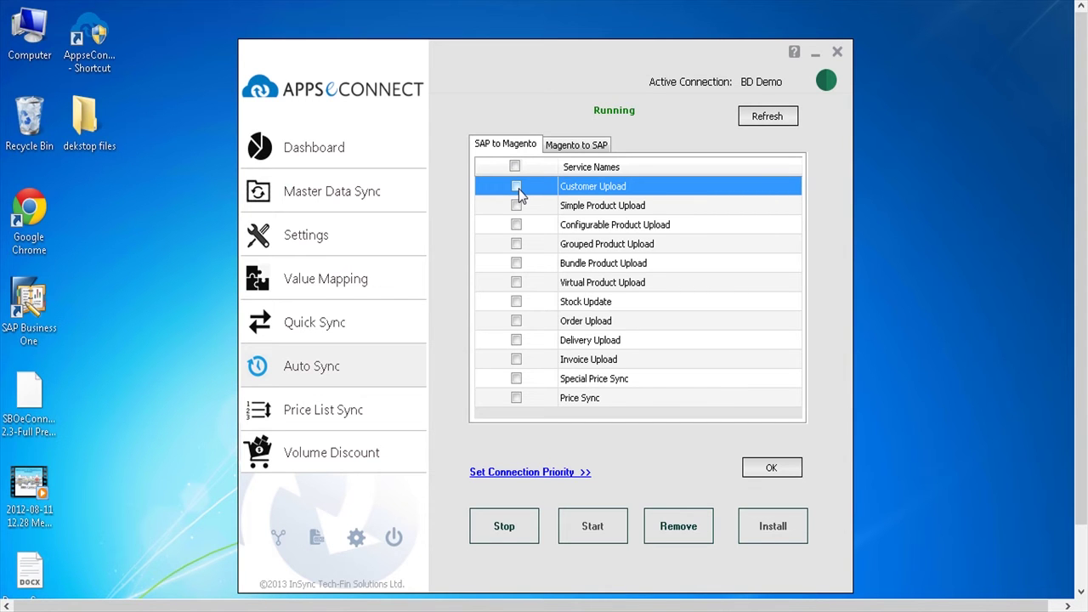
{"action": "left_click", "coordinate": [557, 145]}
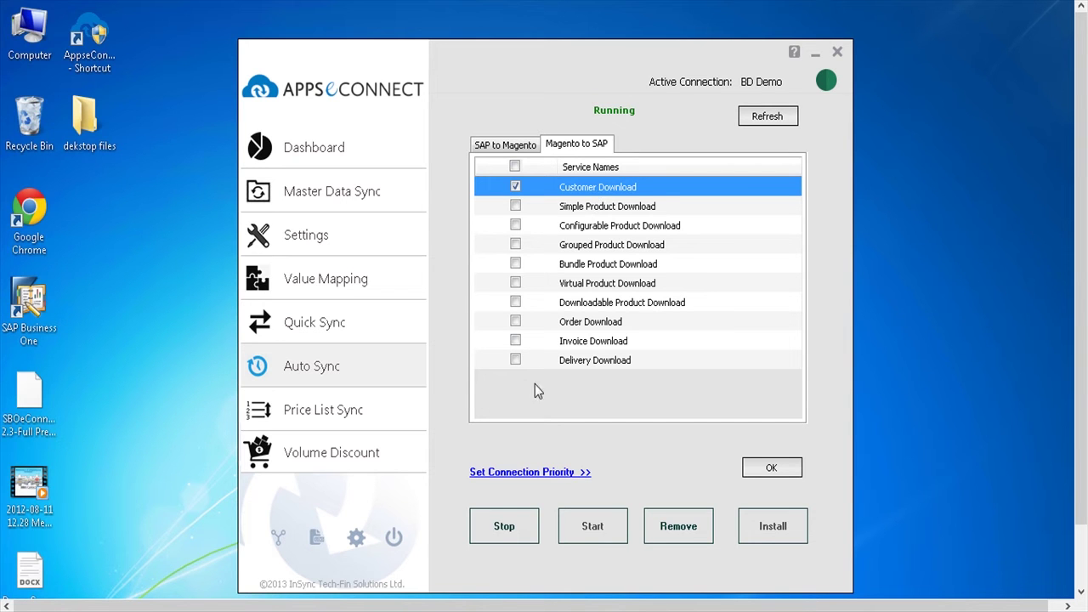
- Run the Magento to SAP Customer Download in Quick Sync until it reports Completed
{"action": "left_click", "coordinate": [354, 337]}
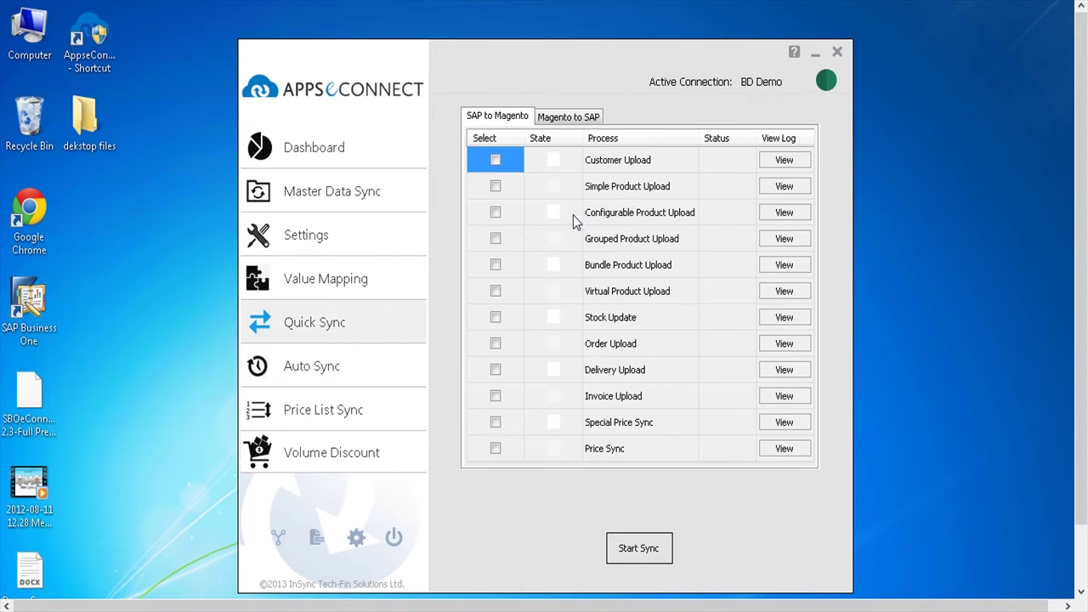
{"action": "left_click", "coordinate": [571, 119]}
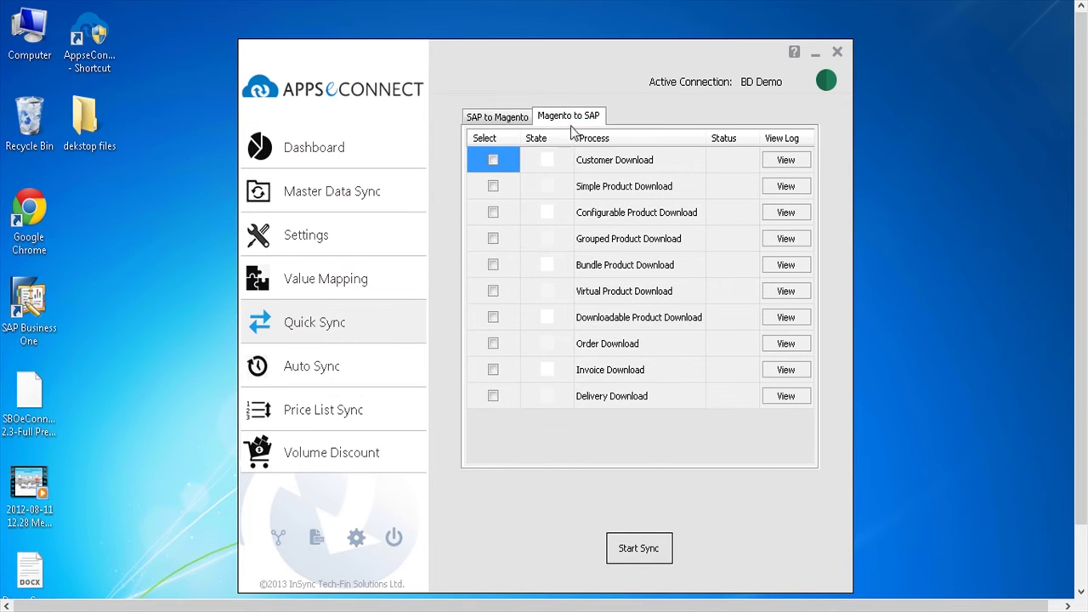
{"action": "left_click", "coordinate": [494, 160]}
{"action": "left_click", "coordinate": [639, 552]}
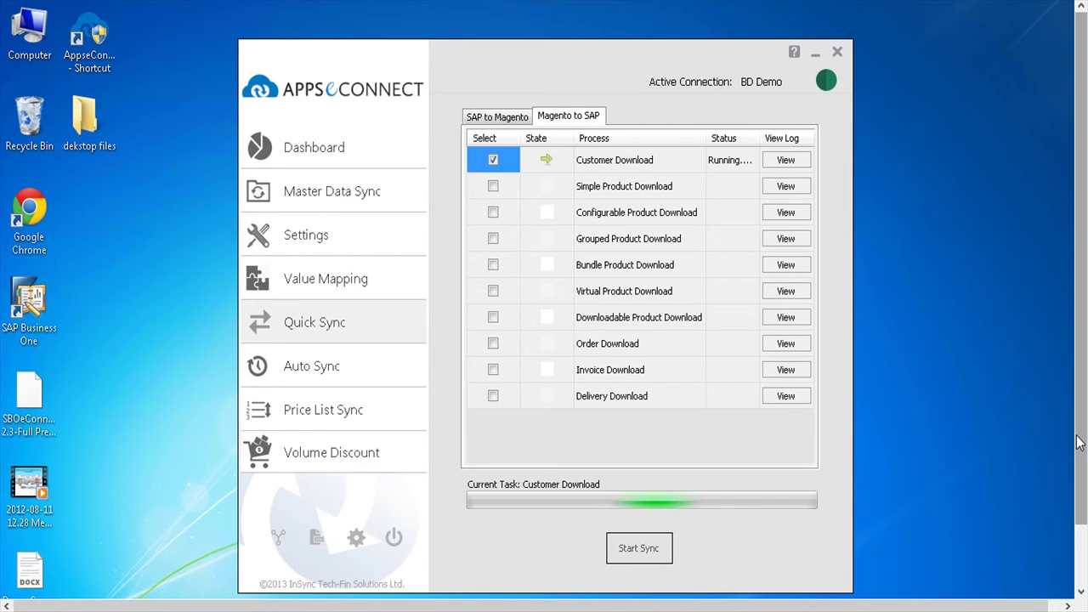
{"action": "left_click_drag", "start_coordinate": [1079, 452], "coordinate": [1081, 516]}
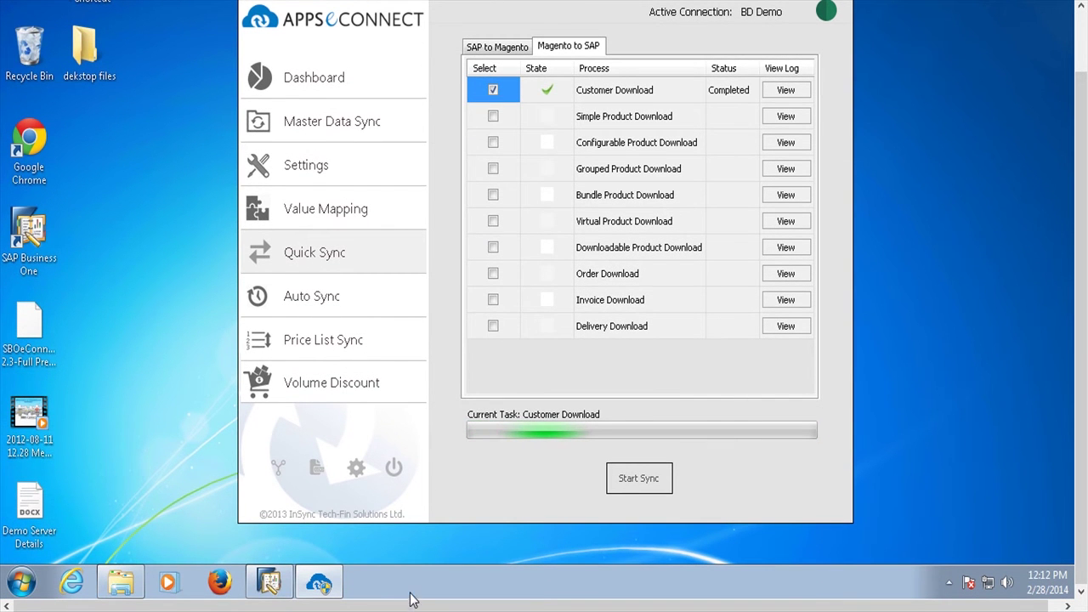
{"action": "left_click", "coordinate": [270, 582]}
- Find the customer's Business Partner Master Data record by first name and view its web customer groups
{"action": "left_click", "coordinate": [143, 250]}
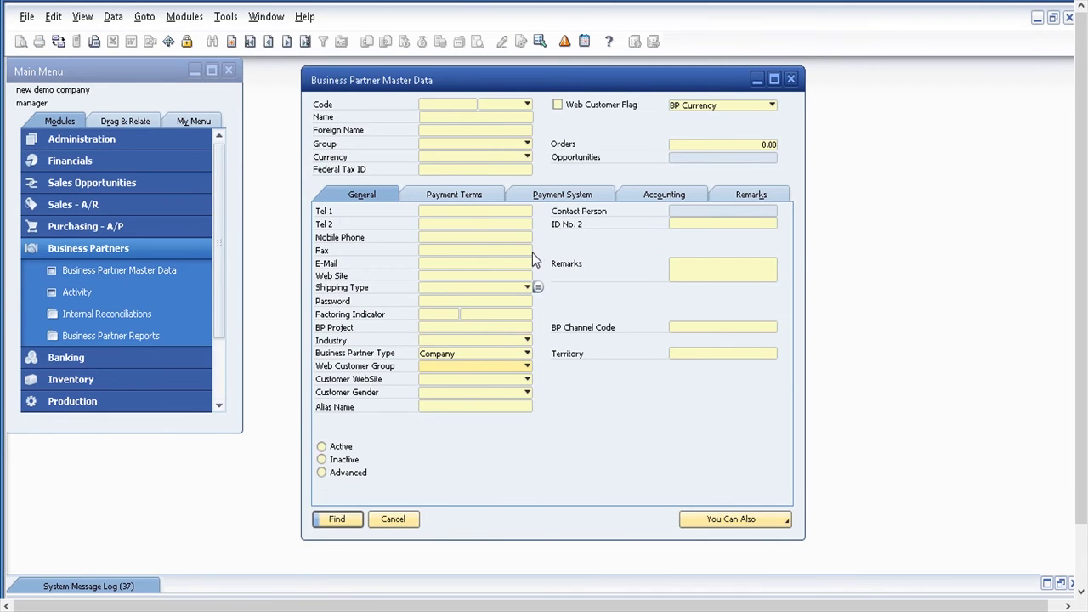
{"action": "left_click", "coordinate": [441, 119]}
{"action": "type", "text": "George"}
{"action": "key", "text": "Return"}
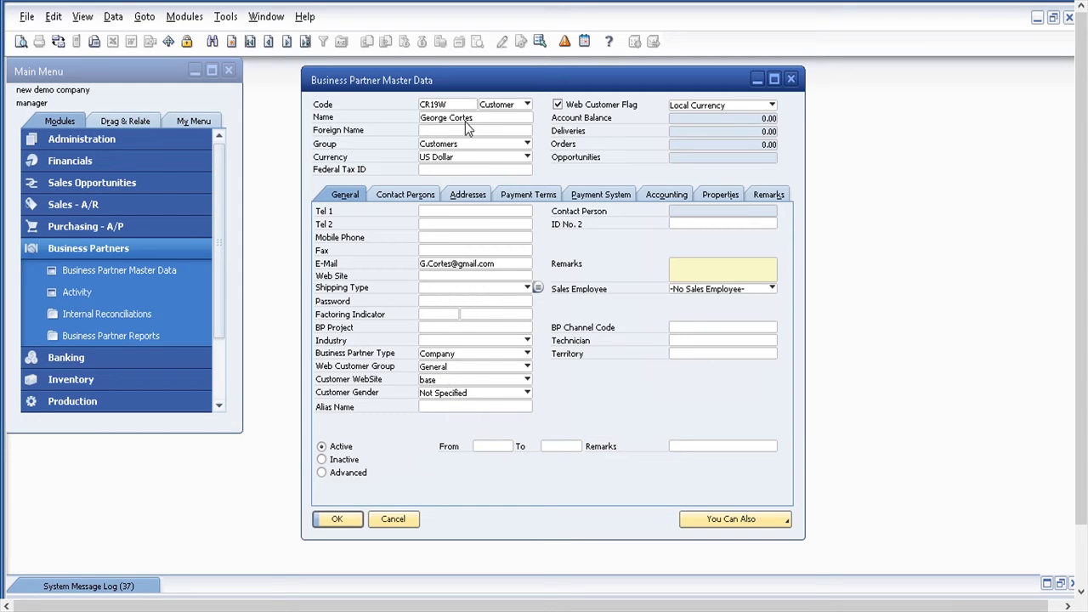
{"action": "left_click", "coordinate": [527, 367]}
{"action": "left_click", "coordinate": [528, 368]}
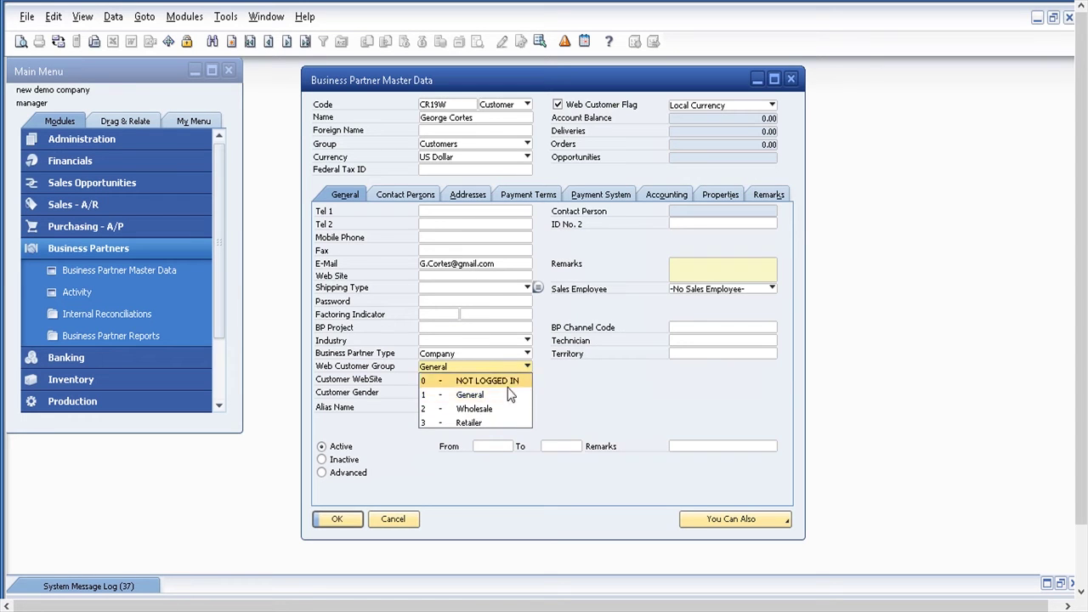
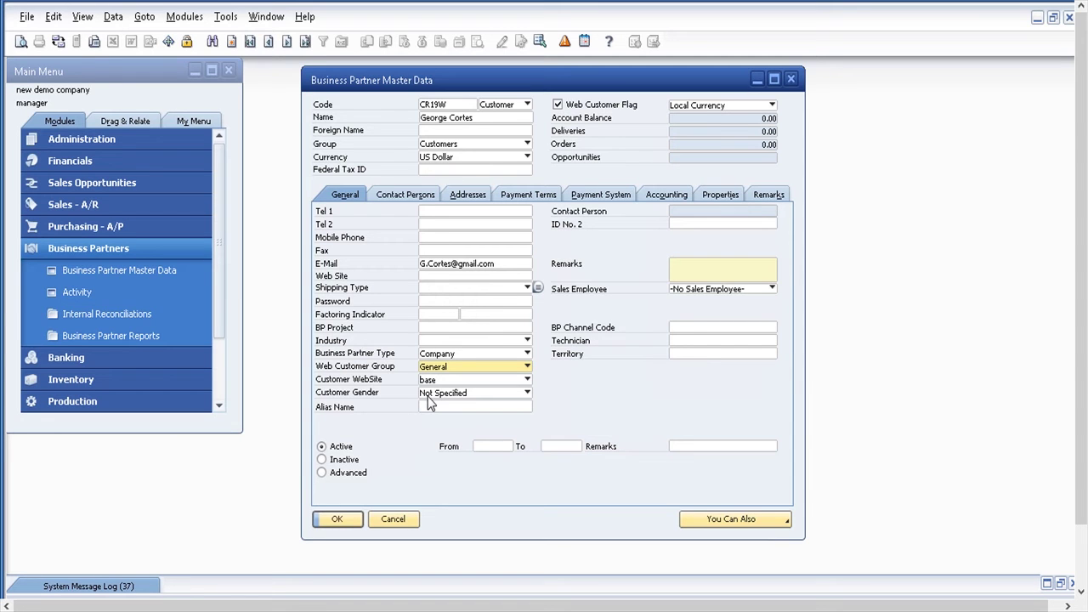
- Check the customer's bill-to and ship-to addresses, then cancel out of the record unchanged
{"action": "left_click", "coordinate": [464, 195]}
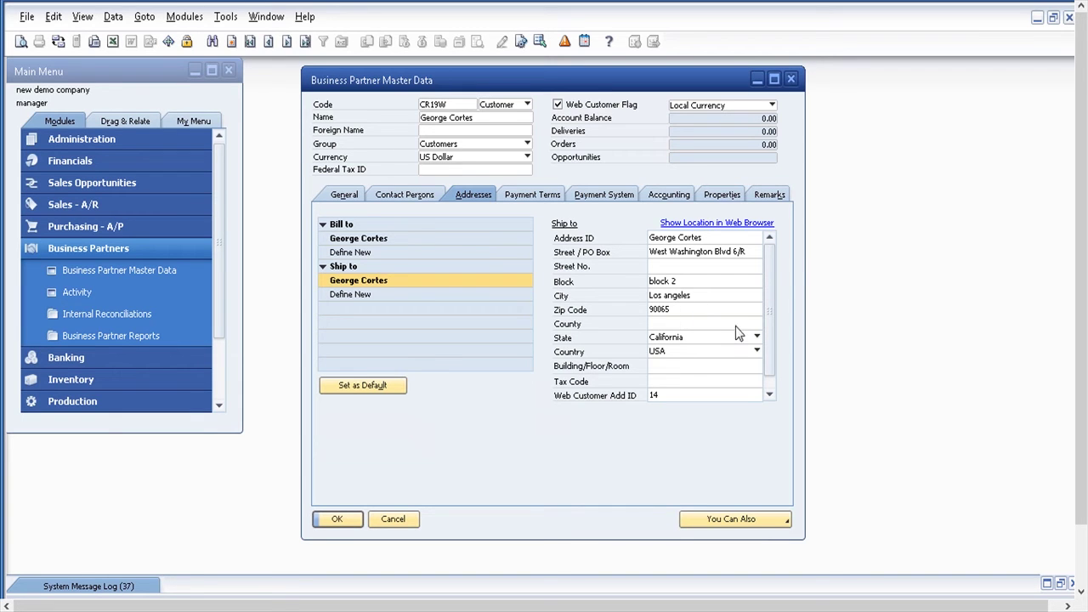
{"action": "left_click_drag", "start_coordinate": [767, 318], "coordinate": [769, 360]}
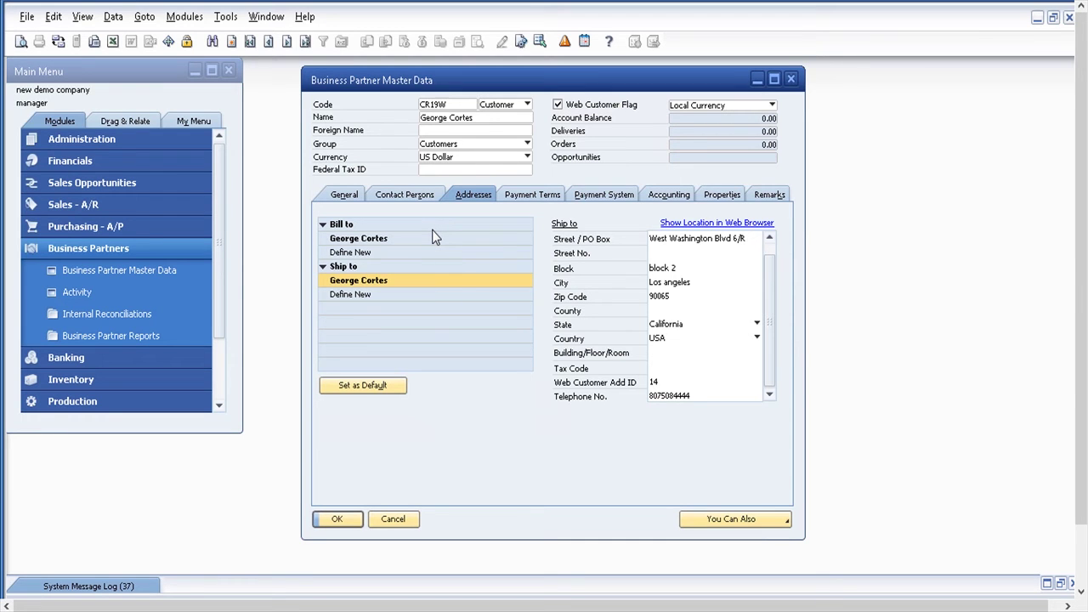
{"action": "left_click", "coordinate": [393, 519]}
- Open Item Master Data from the Inventory module in Add mode
{"action": "left_click", "coordinate": [183, 247]}
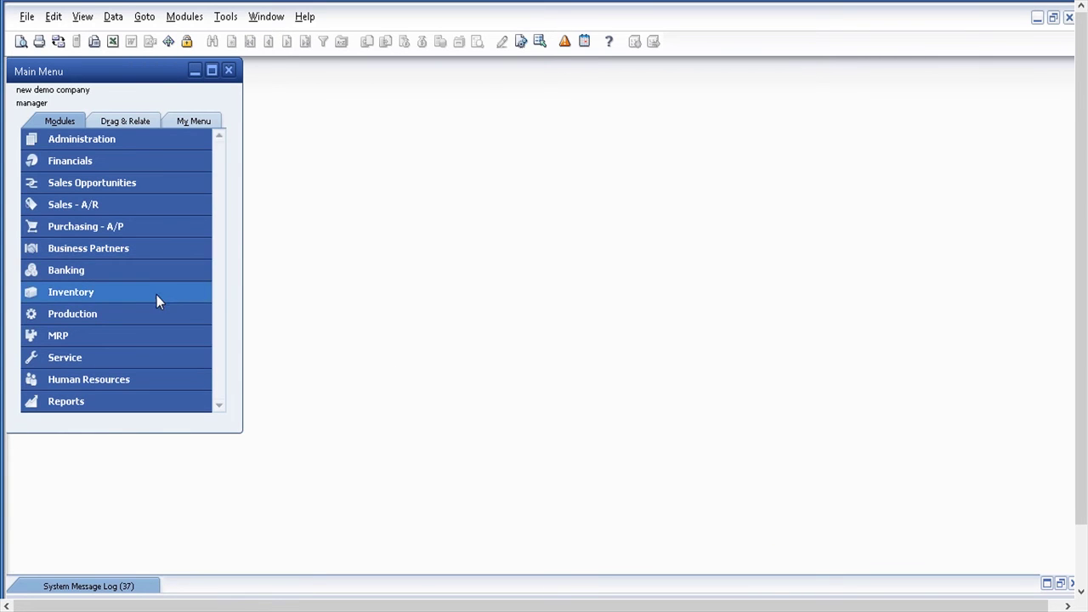
{"action": "left_click", "coordinate": [157, 295]}
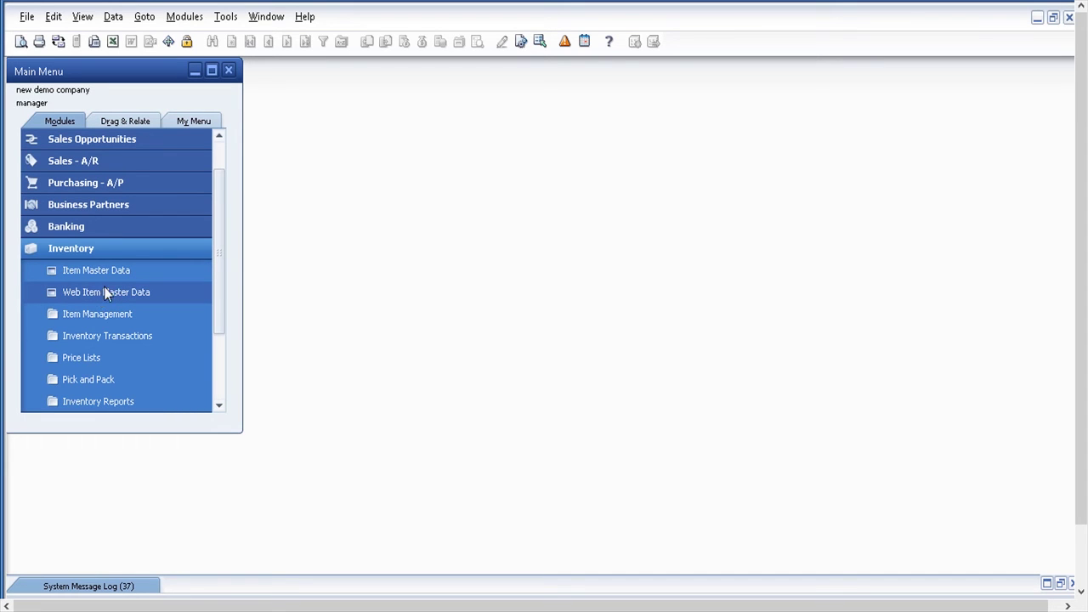
{"action": "left_click", "coordinate": [117, 269]}
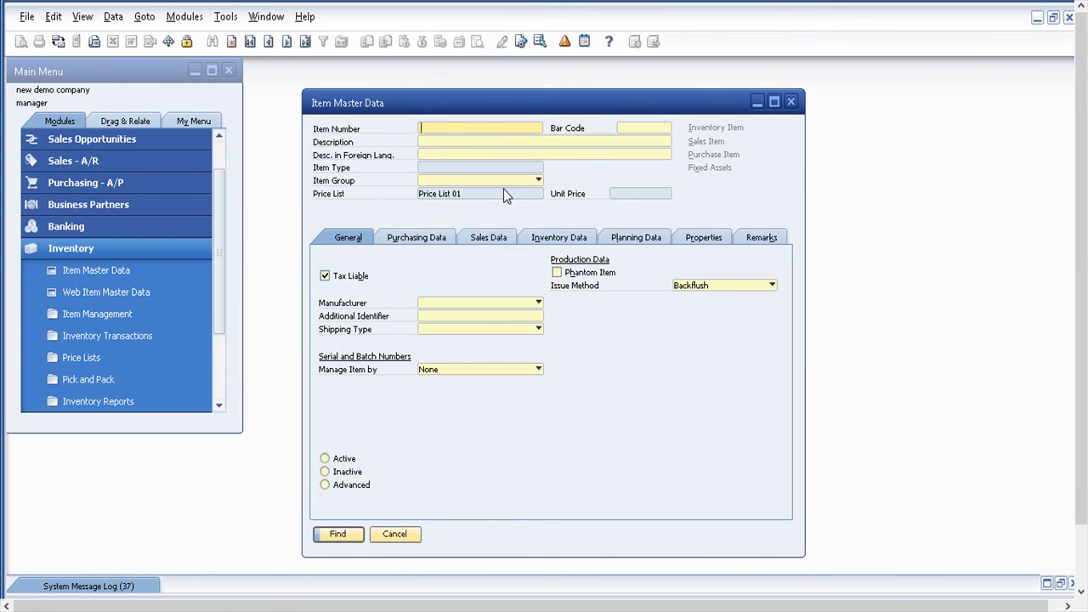
{"action": "key", "text": "ctrl+a"}
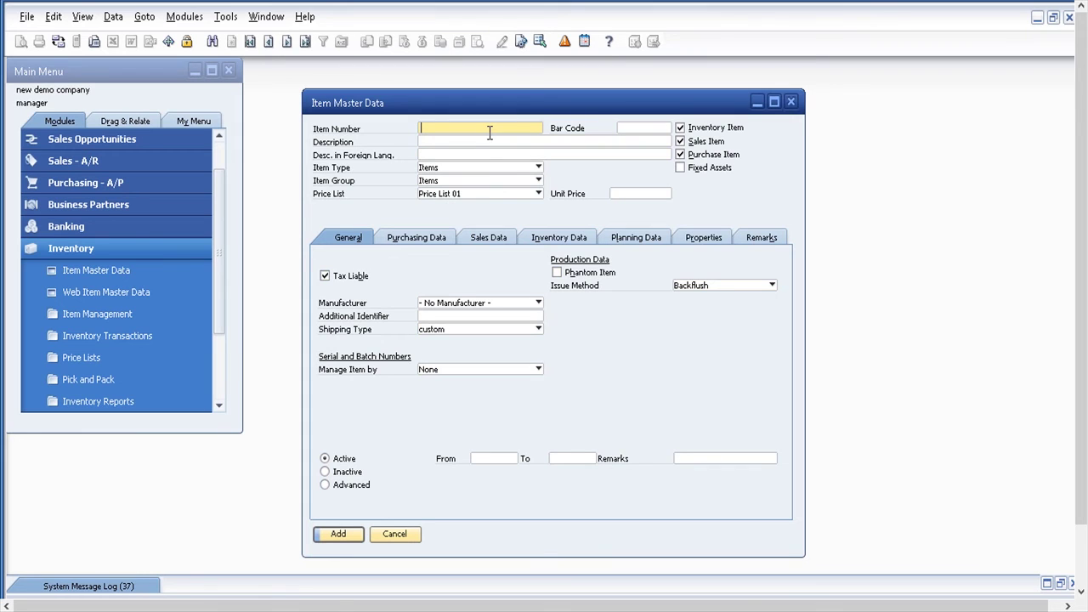
- Add item Nk5200 'Nikon 5200 DSLR' at unit price 800 and close the form
{"action": "type", "text": "N5200"}
{"action": "left_click", "coordinate": [427, 127]}
{"action": "type", "text": "k"}
{"action": "left_click", "coordinate": [424, 141]}
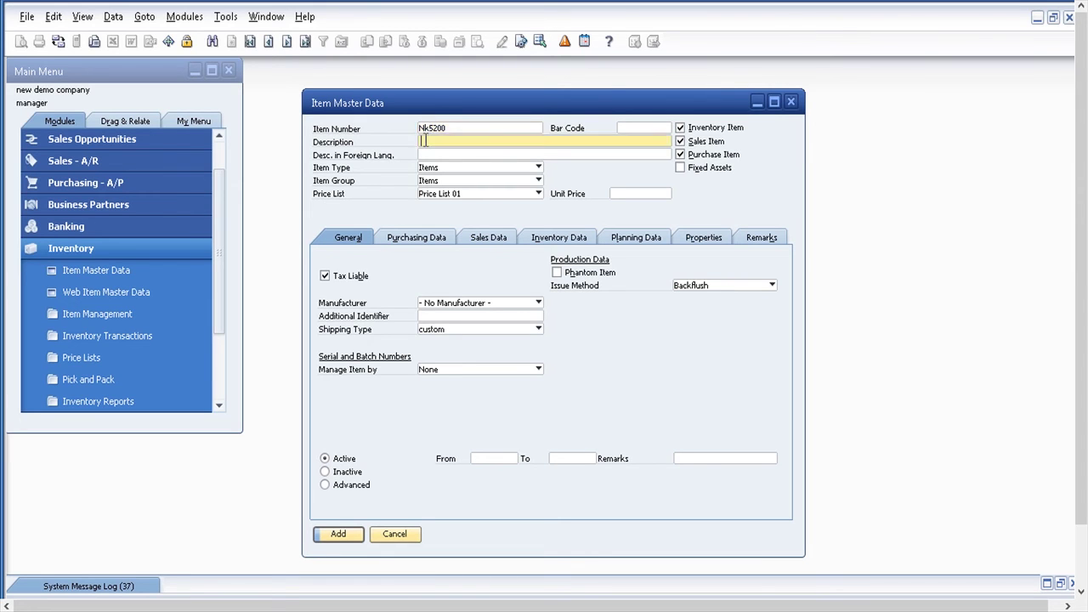
{"action": "type", "text": "Nikon 5200 DSLR"}
{"action": "left_click", "coordinate": [628, 195]}
{"action": "type", "text": "800"}
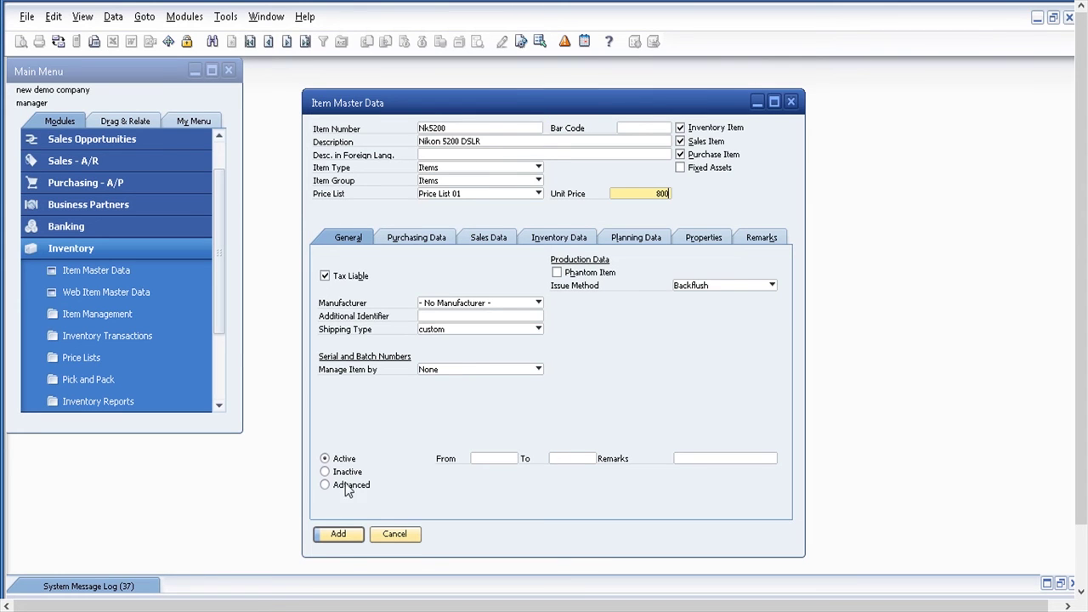
{"action": "left_click", "coordinate": [338, 534]}
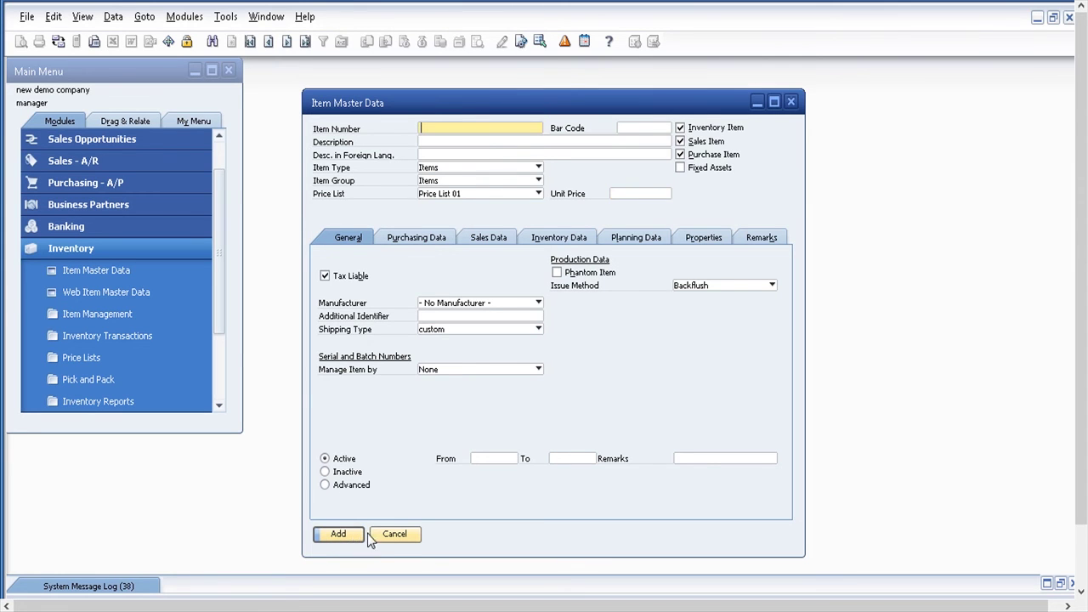
{"action": "left_click", "coordinate": [387, 536]}
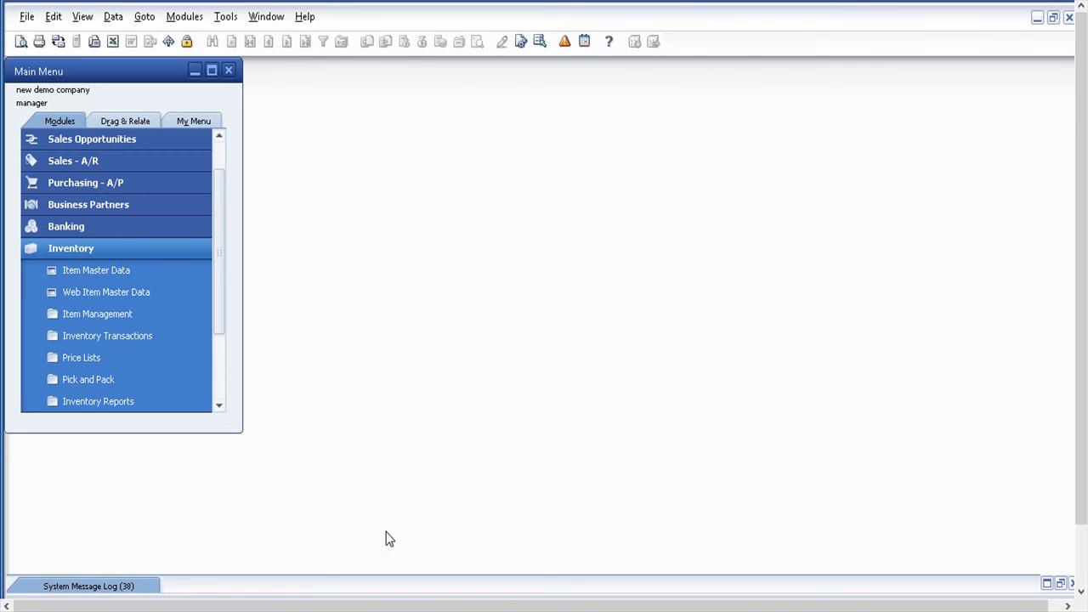
- Open Web Item Master Data from Inventory in Add mode
{"action": "left_click", "coordinate": [126, 292]}
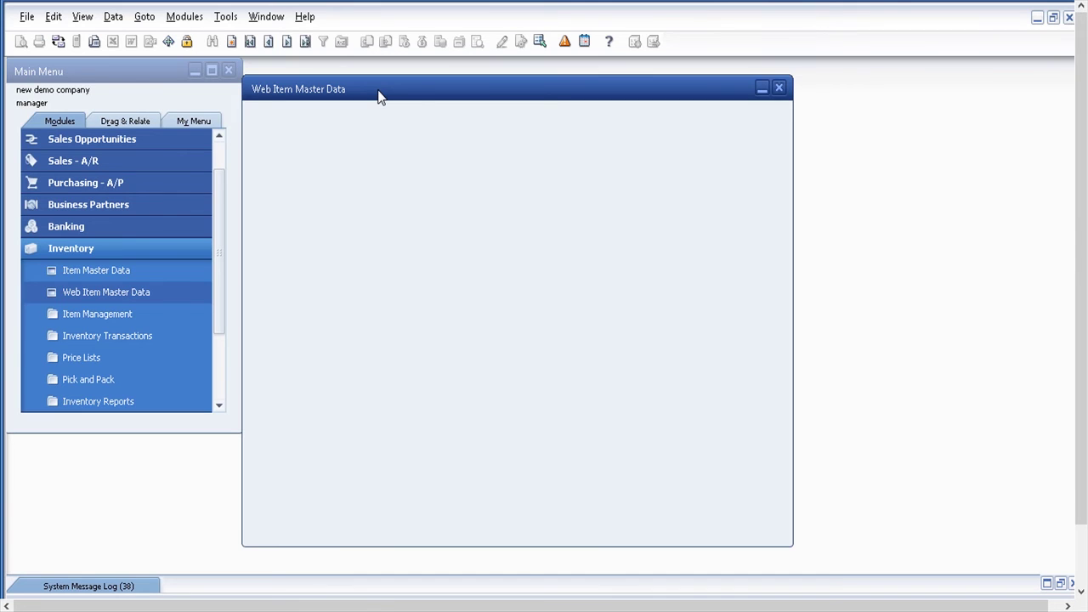
{"action": "left_click_drag", "start_coordinate": [394, 91], "coordinate": [426, 92]}
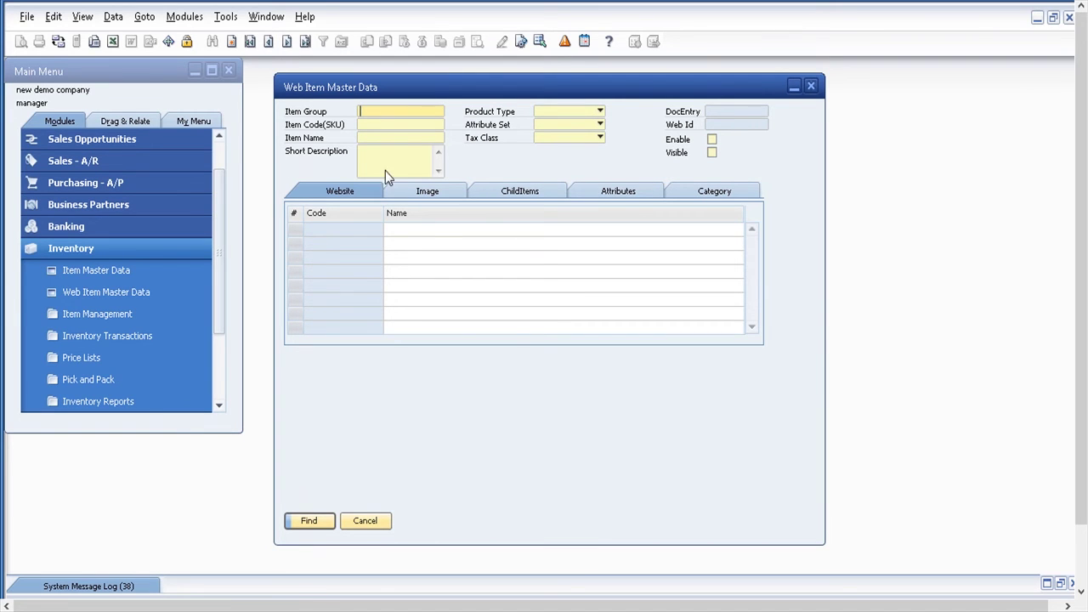
{"action": "key", "text": "ctrl+a"}
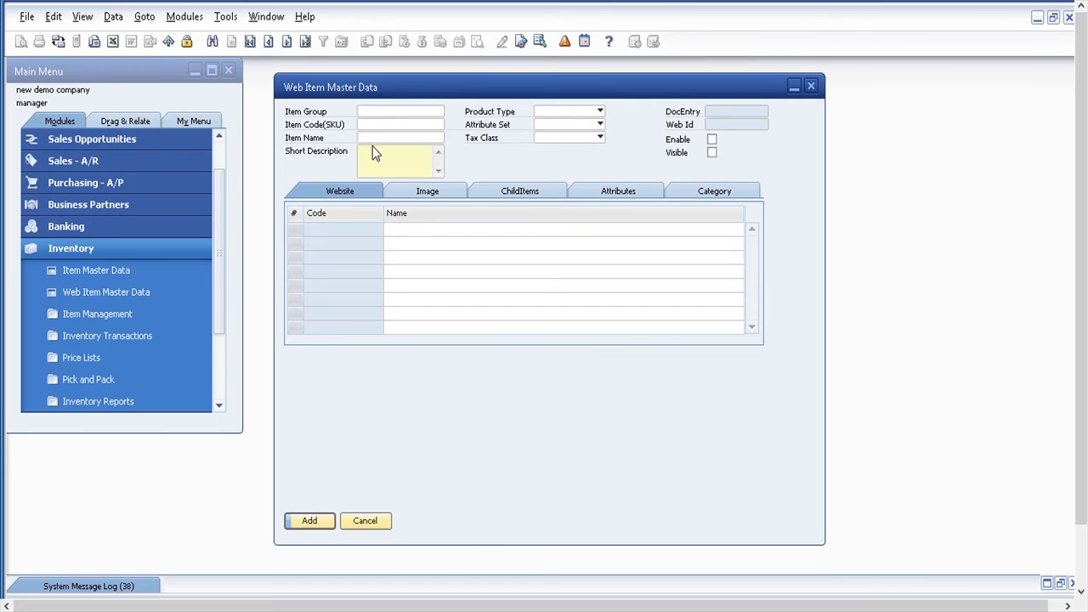
- Set Item Group to Items and link the web item to Nk5200, Nikon 5200 DSLR
{"action": "left_click", "coordinate": [440, 113]}
{"action": "left_click", "coordinate": [440, 113]}
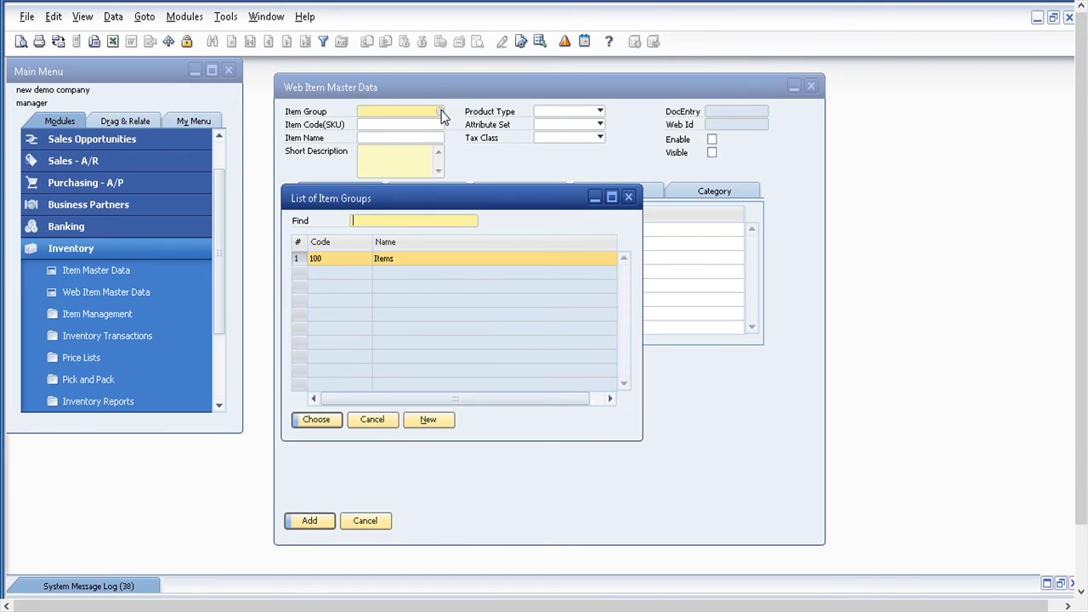
{"action": "double_click", "coordinate": [383, 261]}
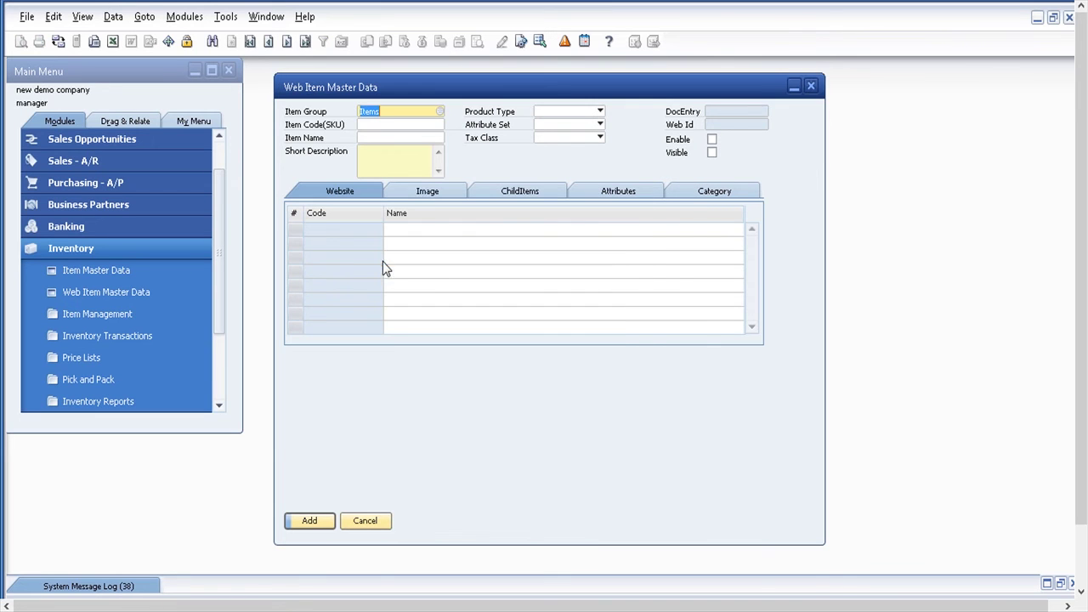
{"action": "left_click", "coordinate": [441, 126]}
{"action": "left_click", "coordinate": [441, 126]}
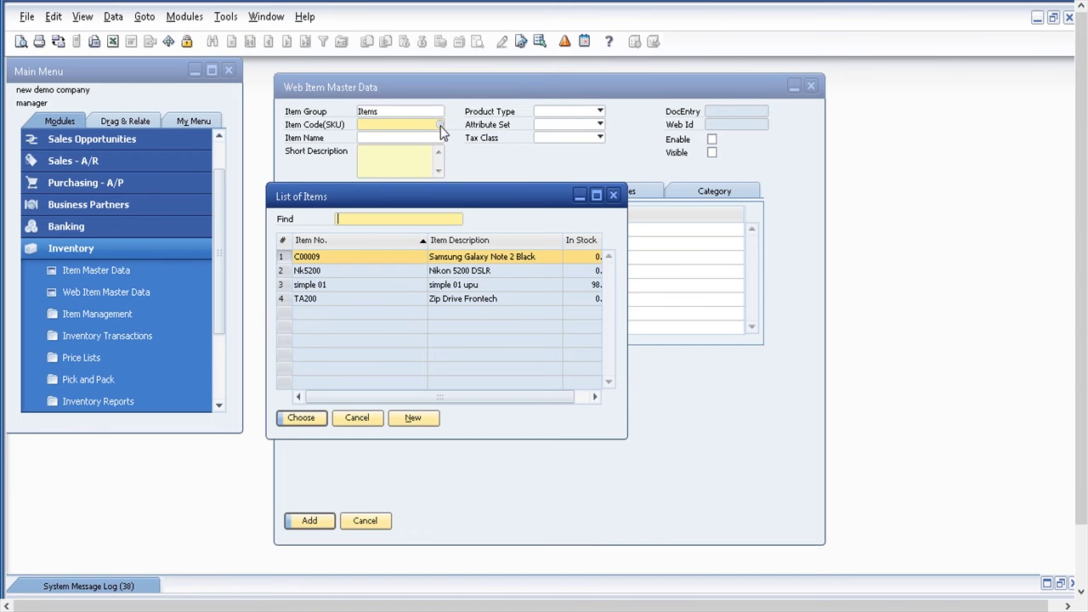
{"action": "double_click", "coordinate": [461, 268]}
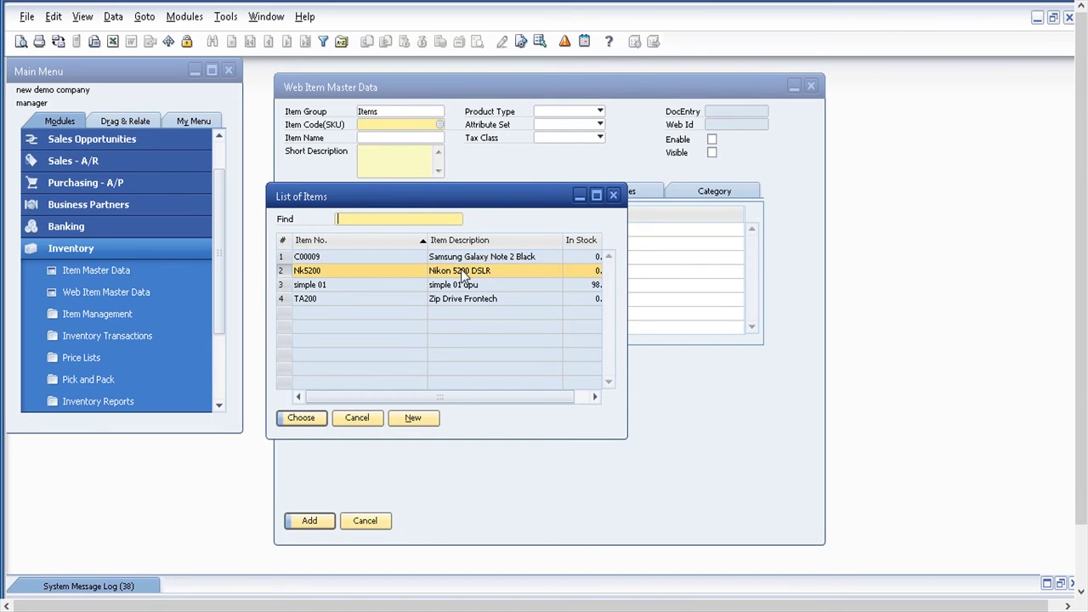
{"action": "left_click", "coordinate": [411, 164]}
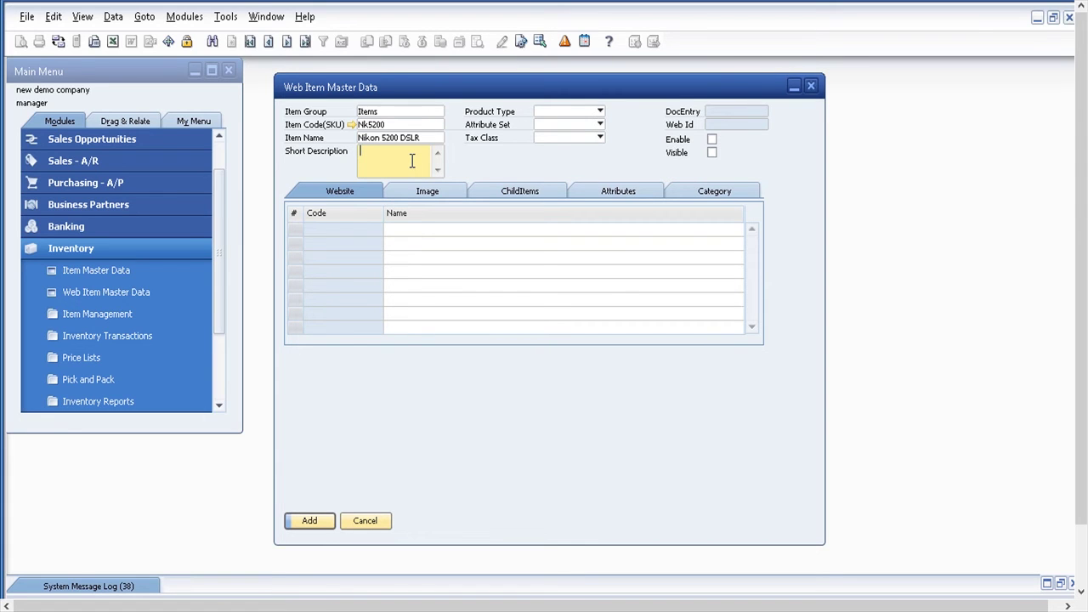
- Enter the short description '16 mega pixel DSLR with kit lens 18-55mm'
{"action": "type", "text": "16"}
{"action": "type", "text": "mega pixel DSLR ("}
{"action": "key", "text": "BackSpace"}
{"action": "type", "text": "with ki"}
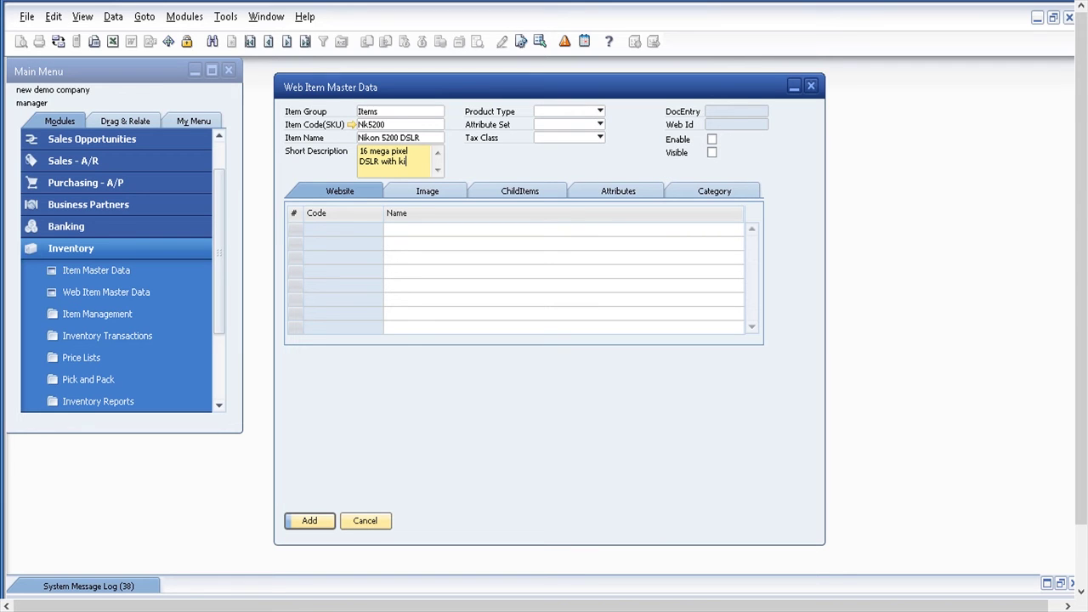
{"action": "type", "text": "t lens 18-55mm"}
- Set product type Simple, attribute set Default, tax class Taxable Goods, and tick Enable and Visible
{"action": "left_click", "coordinate": [601, 113]}
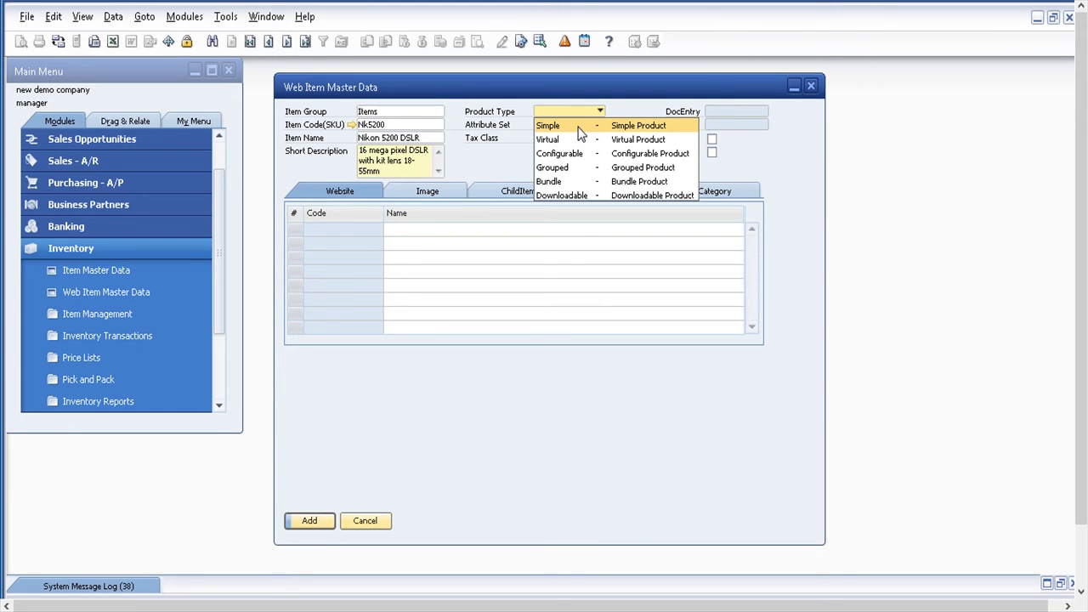
{"action": "left_click", "coordinate": [581, 128]}
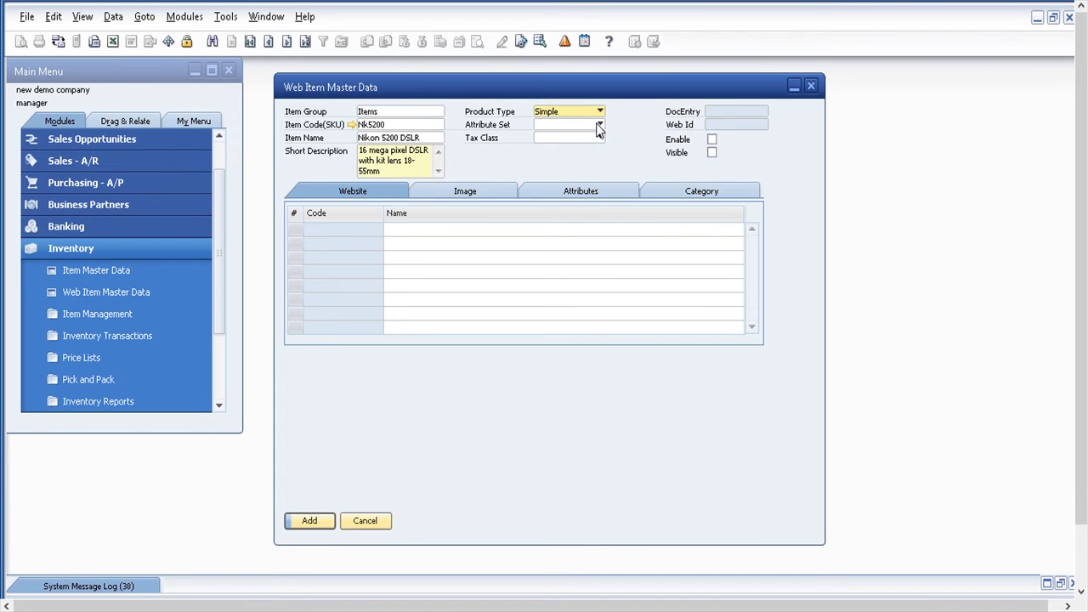
{"action": "left_click", "coordinate": [599, 128]}
{"action": "left_click", "coordinate": [599, 124]}
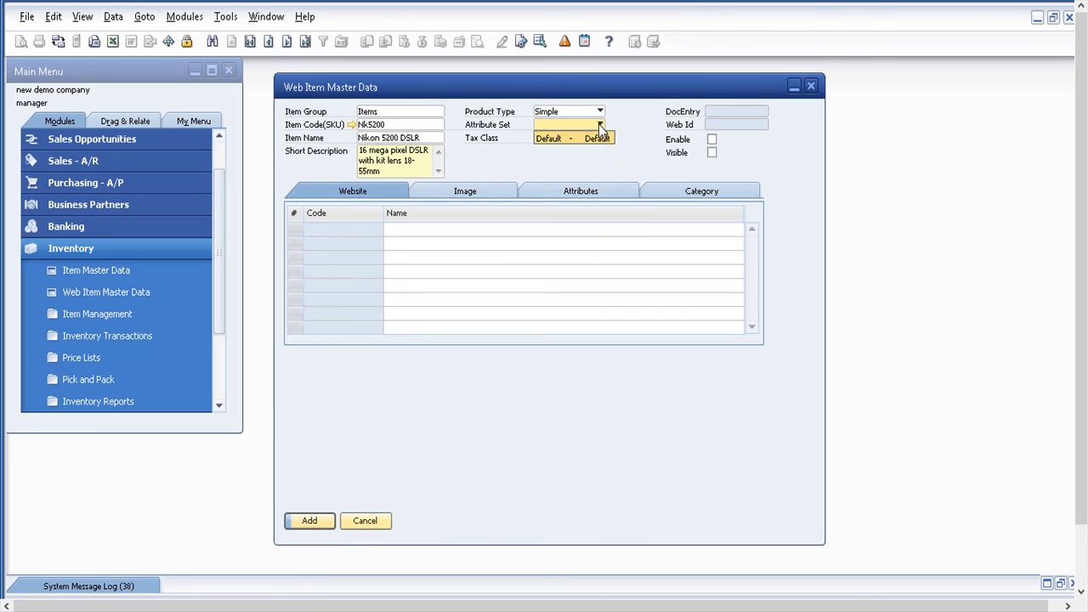
{"action": "left_click", "coordinate": [595, 141]}
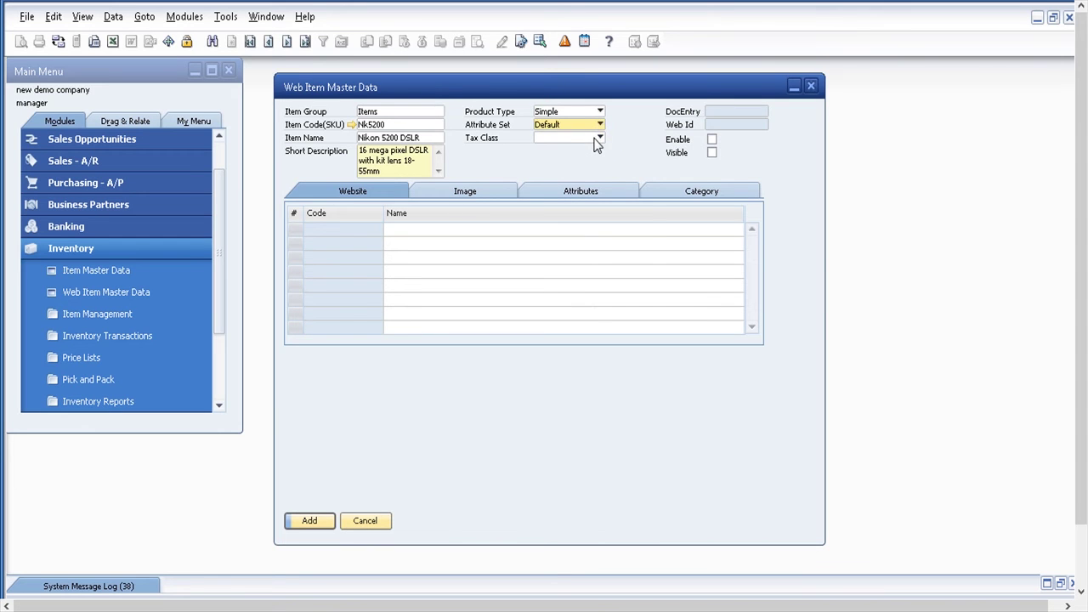
{"action": "left_click", "coordinate": [600, 138]}
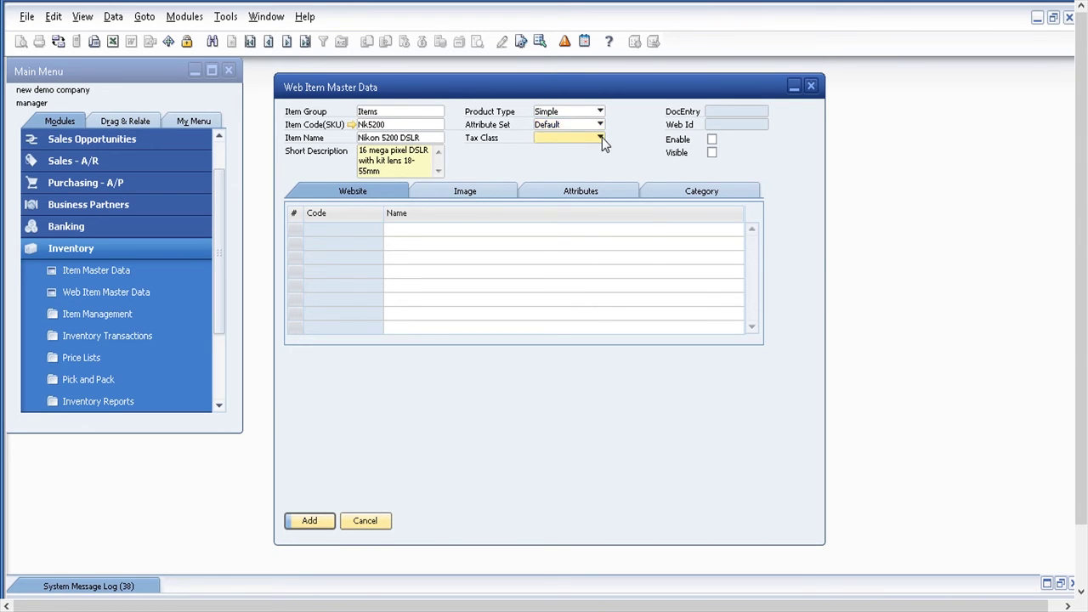
{"action": "left_click", "coordinate": [600, 138]}
{"action": "left_click", "coordinate": [583, 165]}
{"action": "left_click", "coordinate": [712, 141]}
{"action": "left_click", "coordinate": [713, 153]}
- Assign the base website to the web item
{"action": "left_click", "coordinate": [407, 225]}
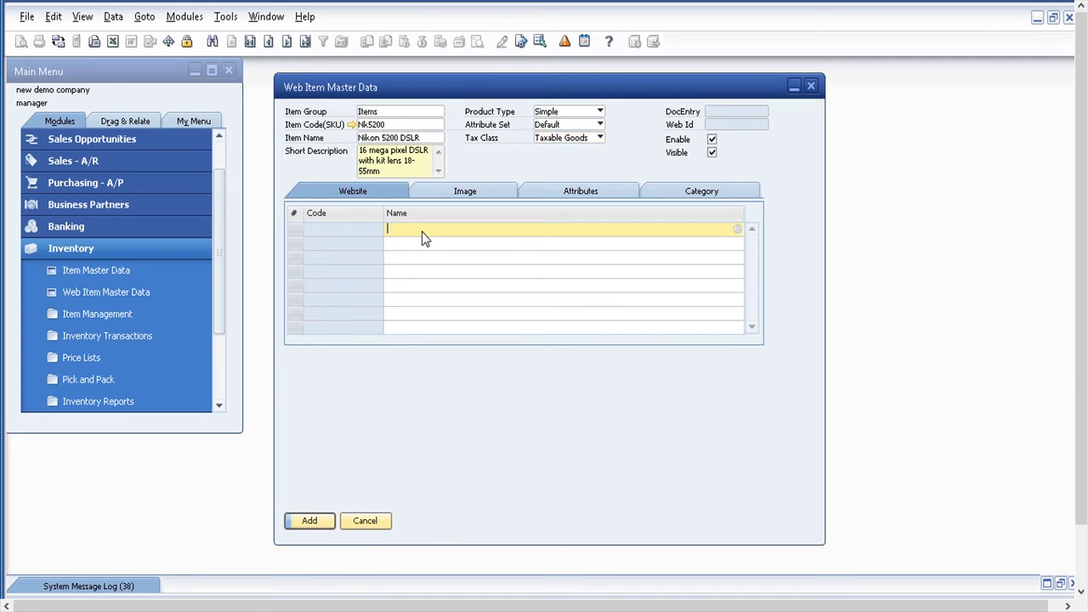
{"action": "left_click", "coordinate": [738, 230]}
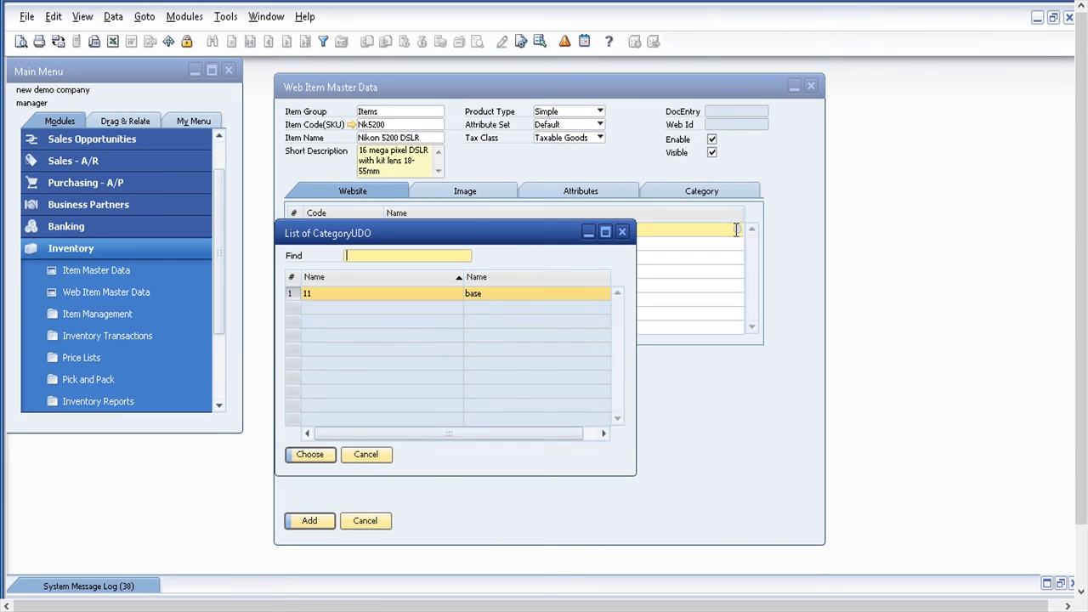
{"action": "double_click", "coordinate": [481, 294]}
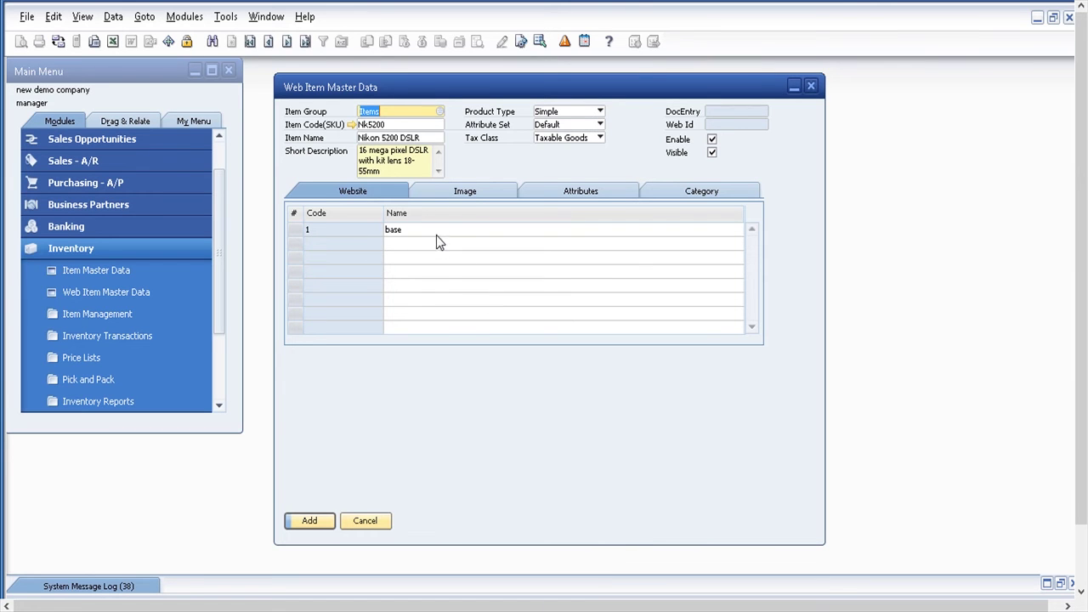
{"action": "left_click", "coordinate": [465, 196]}
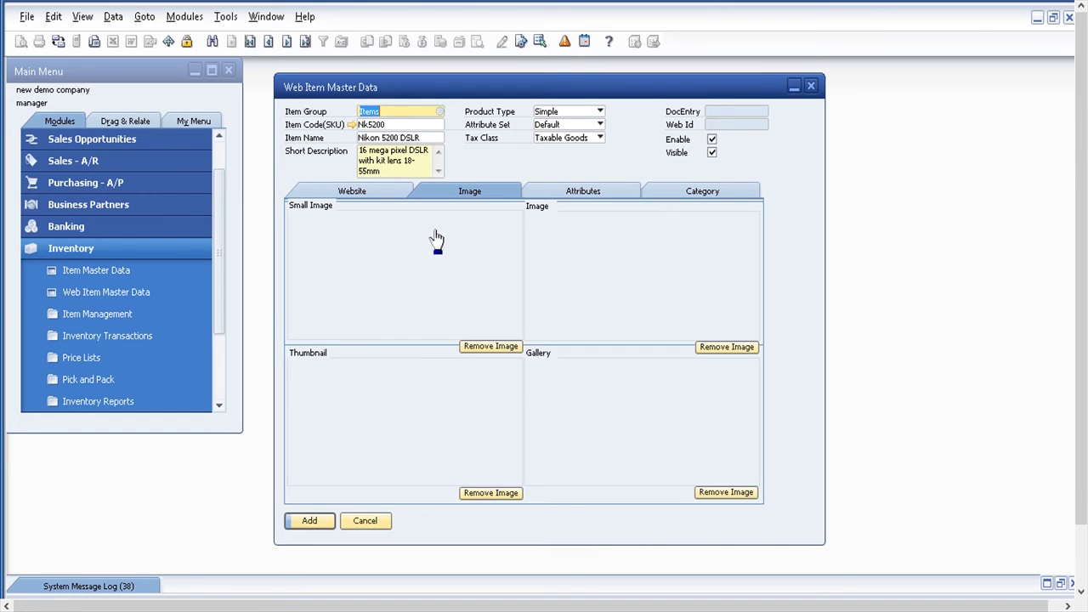
- Load D5200 (1).jpg as the web item's small image
{"action": "left_click", "coordinate": [494, 285]}
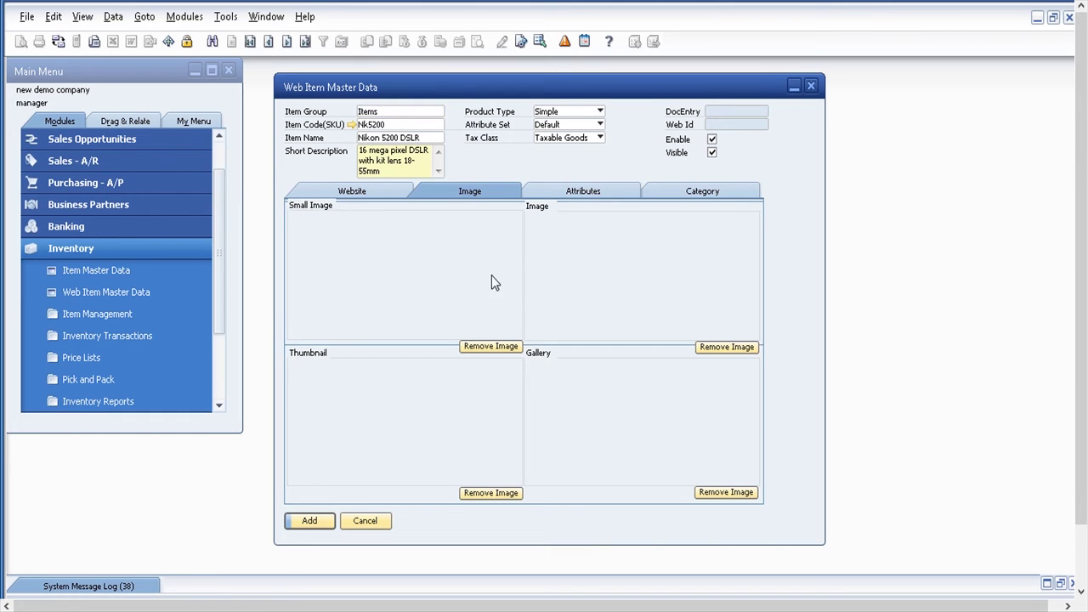
{"action": "double_click", "coordinate": [492, 277]}
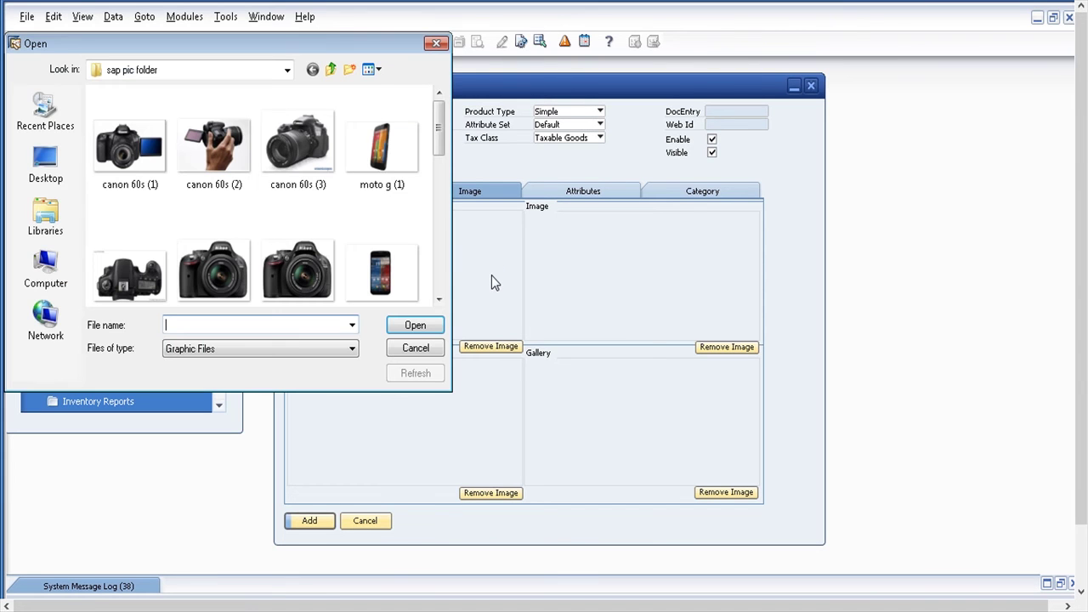
{"action": "left_click_drag", "start_coordinate": [439, 145], "coordinate": [437, 218]}
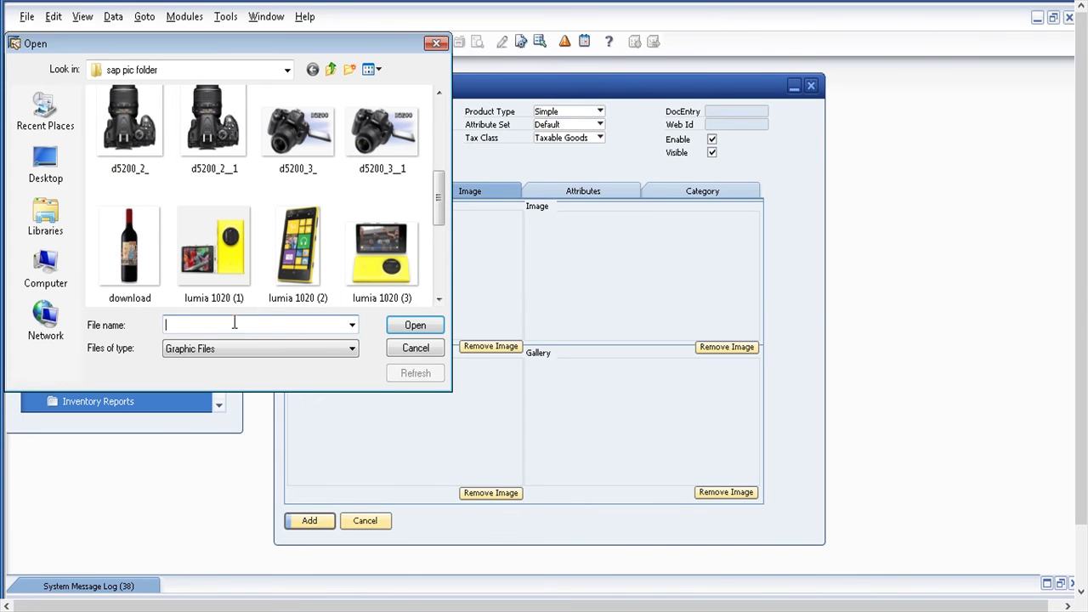
{"action": "type", "text": "d5200"}
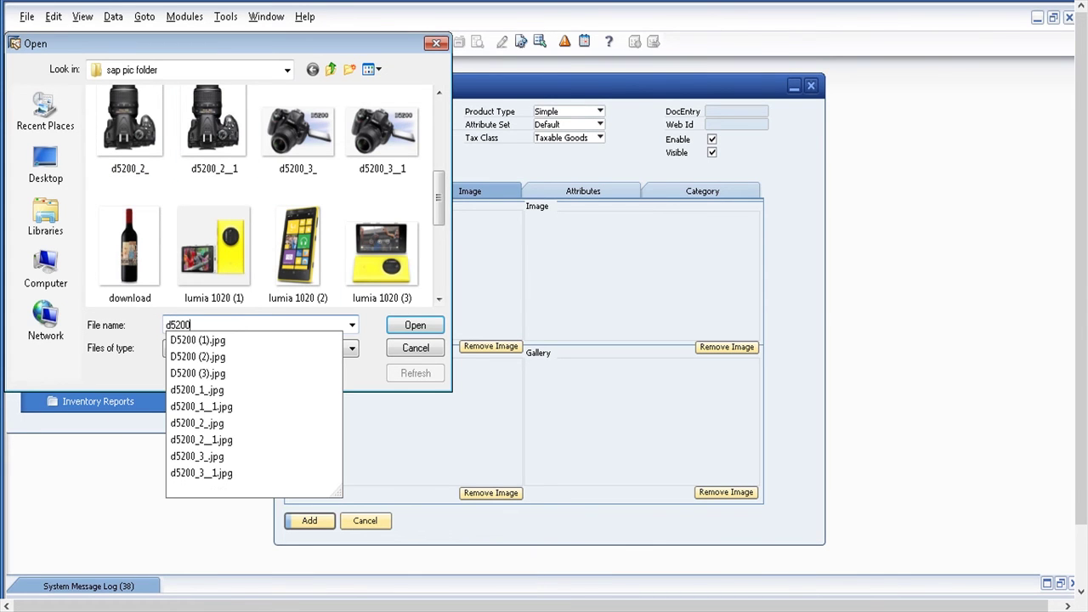
{"action": "left_click", "coordinate": [204, 340]}
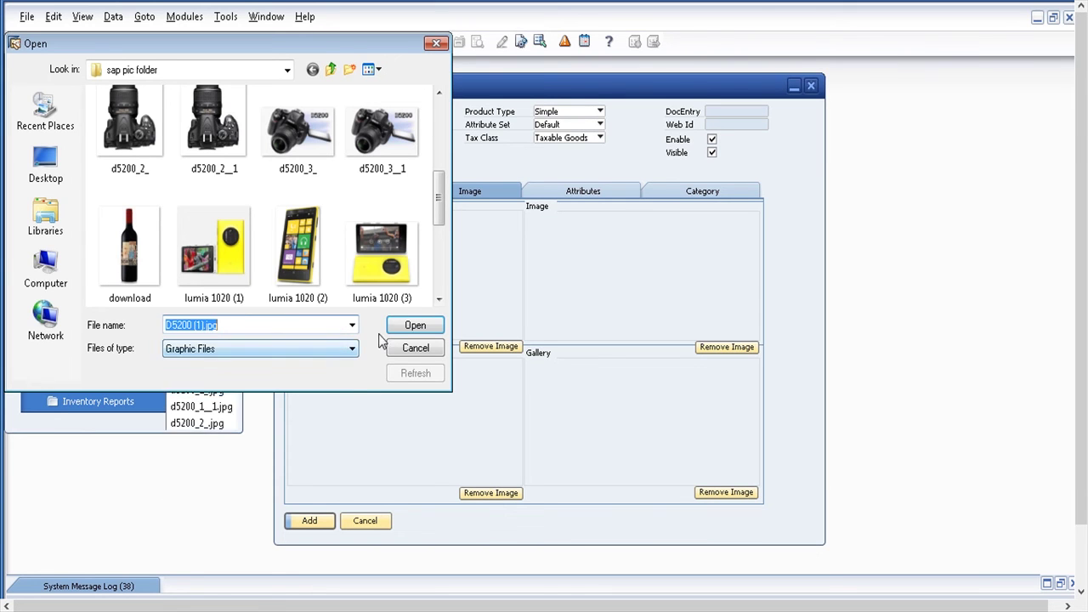
{"action": "left_click", "coordinate": [418, 330]}
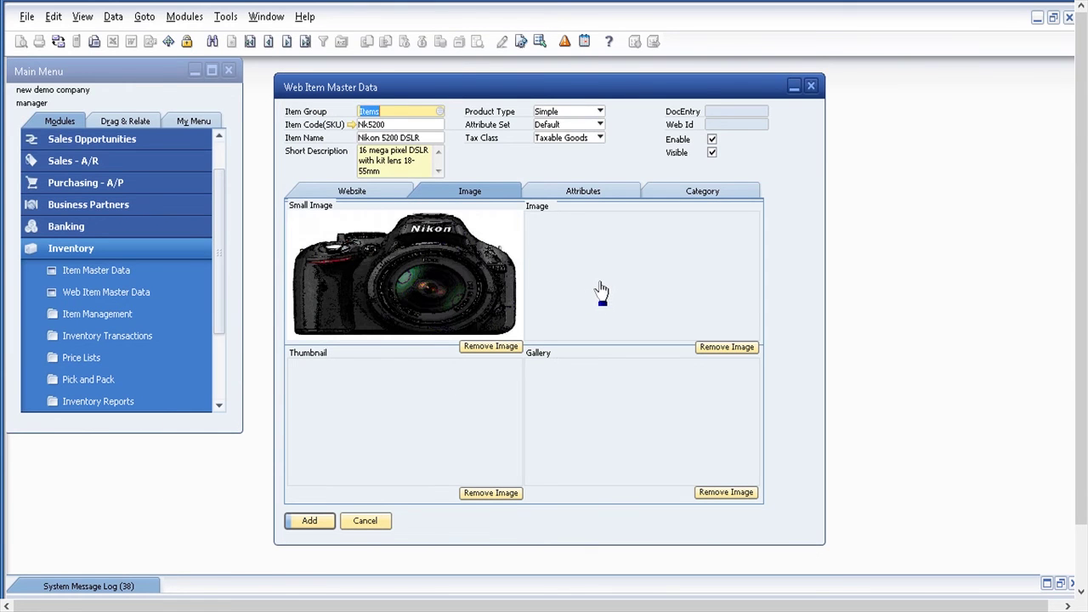
- Load D5200 (2).jpg as the main image and D5200 (3).jpg as the thumbnail
{"action": "left_click", "coordinate": [606, 288]}
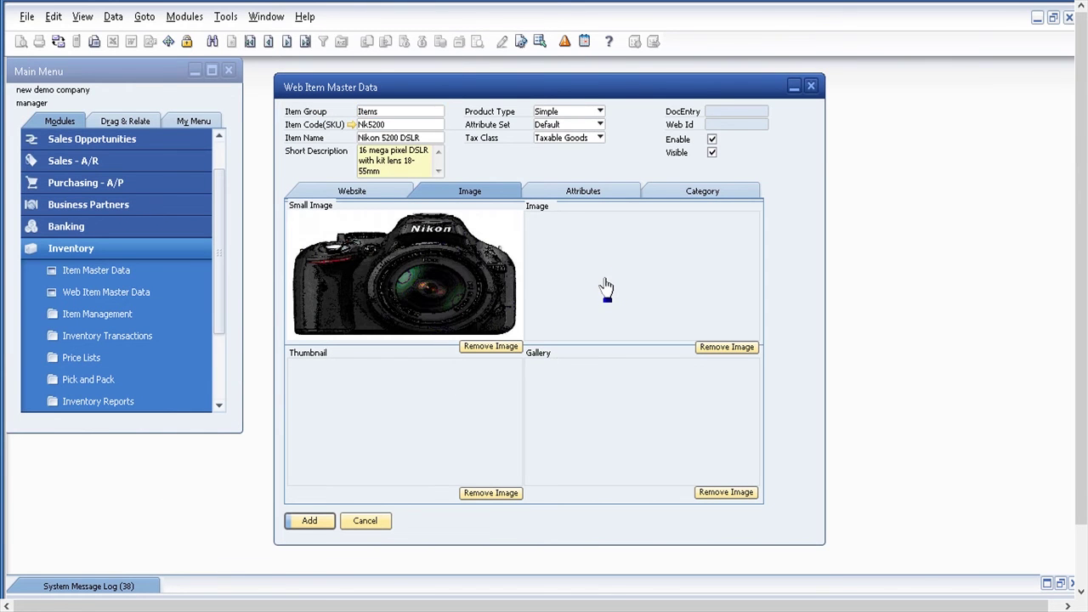
{"action": "double_click", "coordinate": [607, 287]}
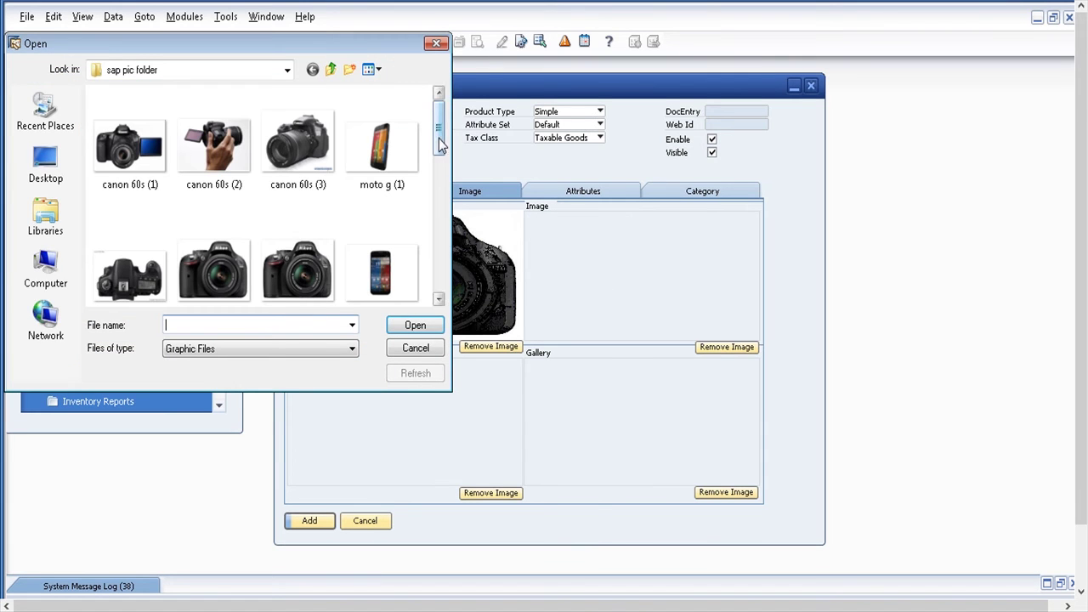
{"action": "type", "text": "d5"}
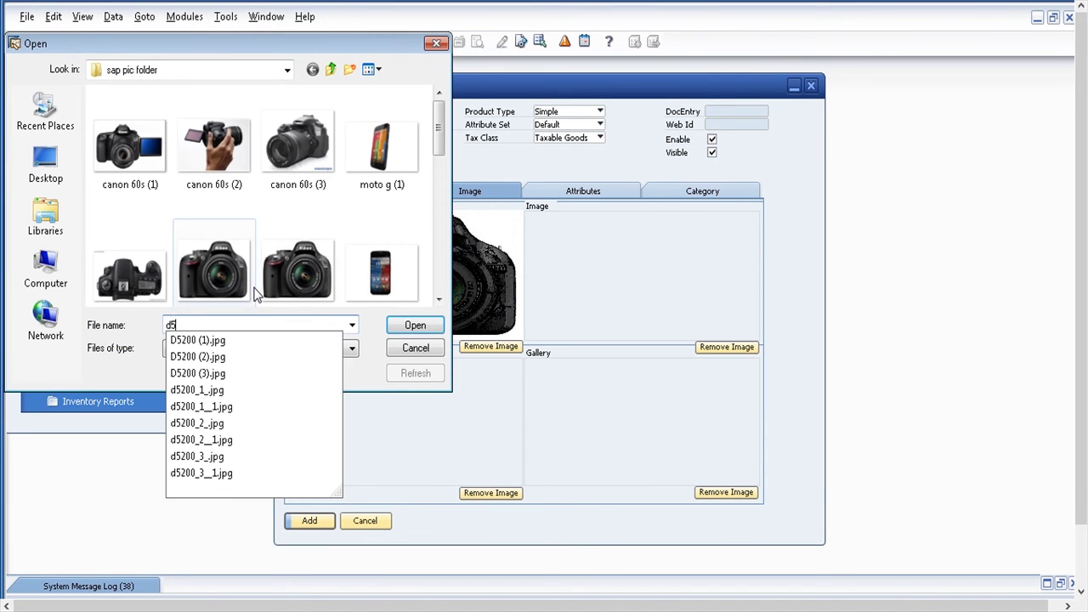
{"action": "type", "text": "200"}
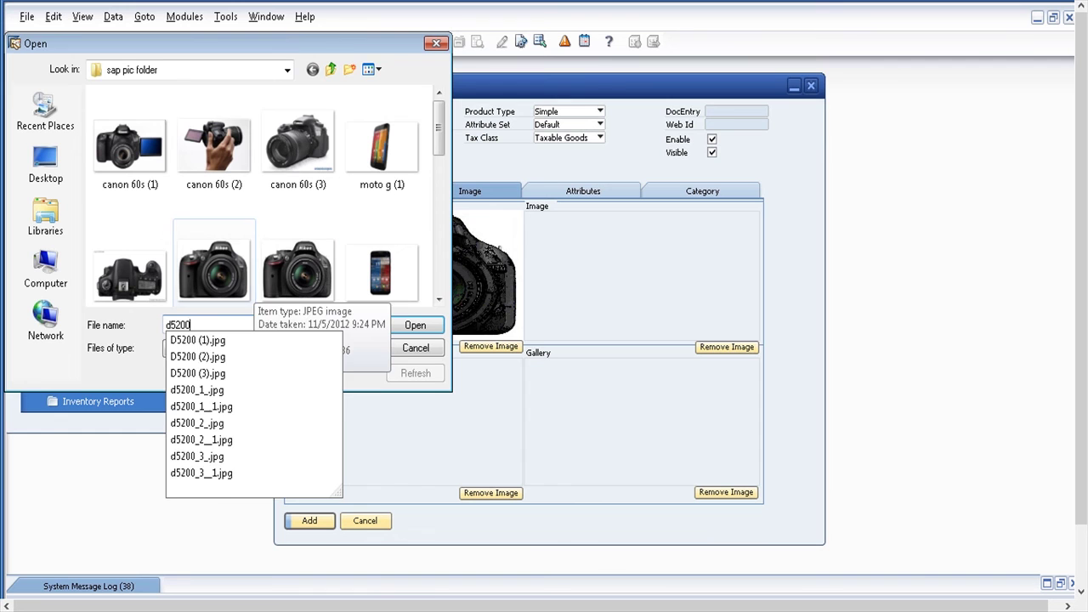
{"action": "left_click", "coordinate": [197, 357]}
{"action": "left_click", "coordinate": [403, 330]}
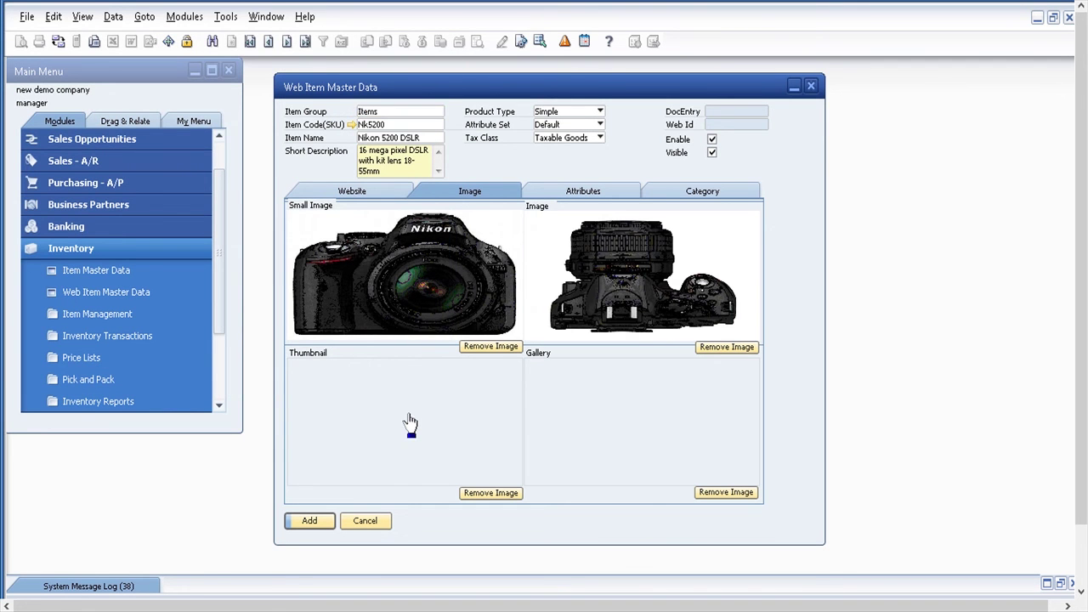
{"action": "double_click", "coordinate": [406, 349]}
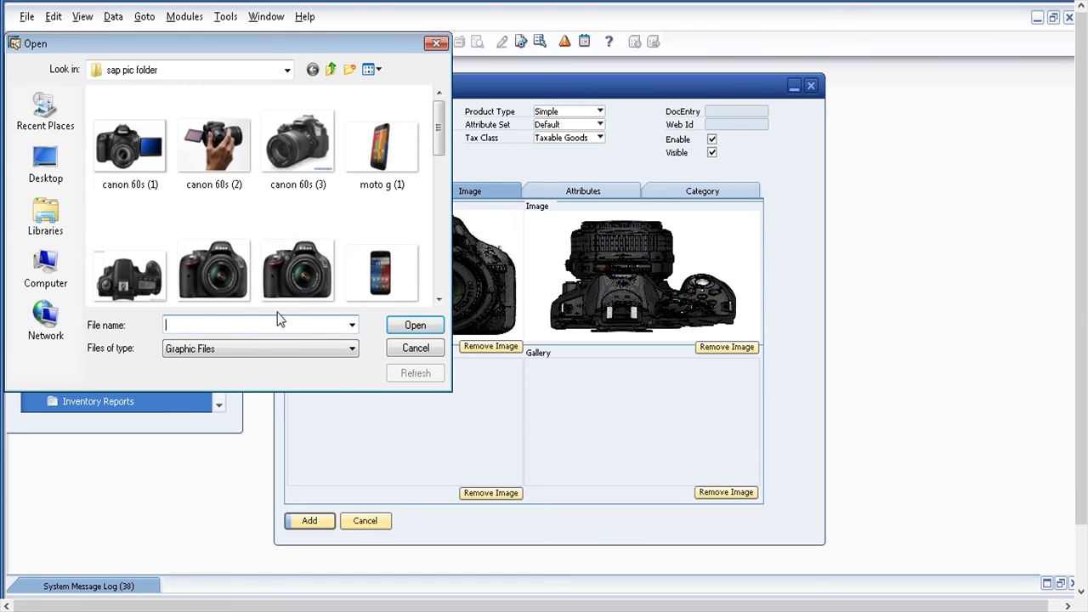
{"action": "type", "text": "d520"}
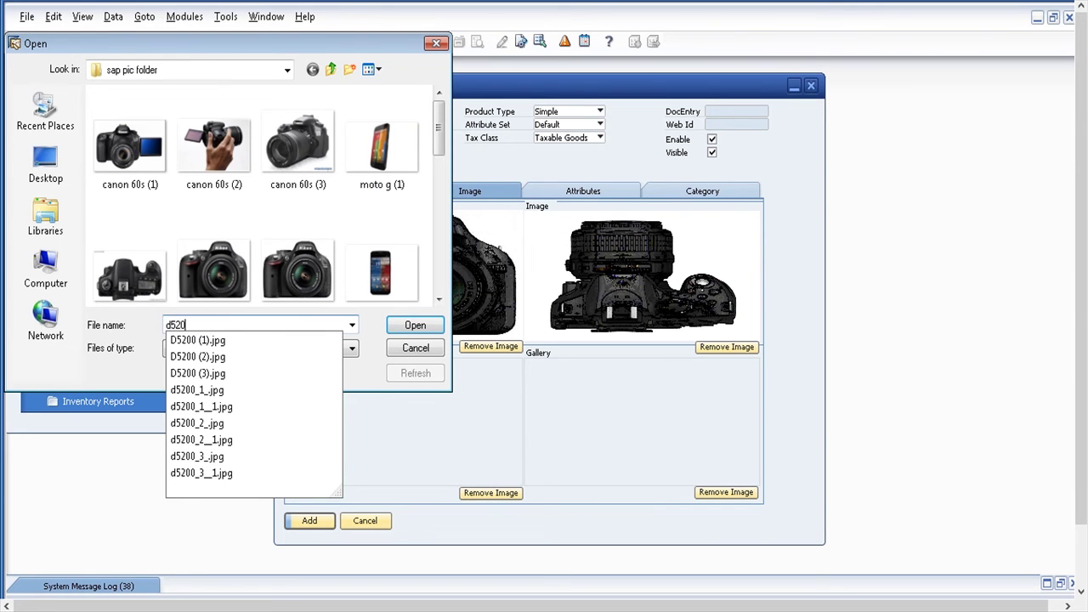
{"action": "left_click", "coordinate": [204, 374]}
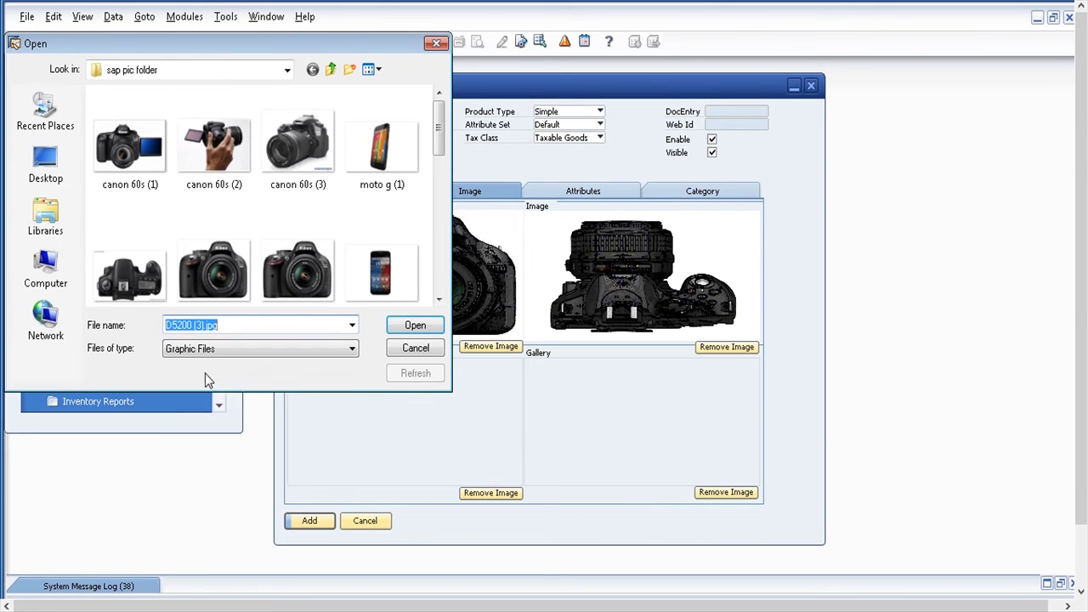
{"action": "left_click", "coordinate": [432, 328]}
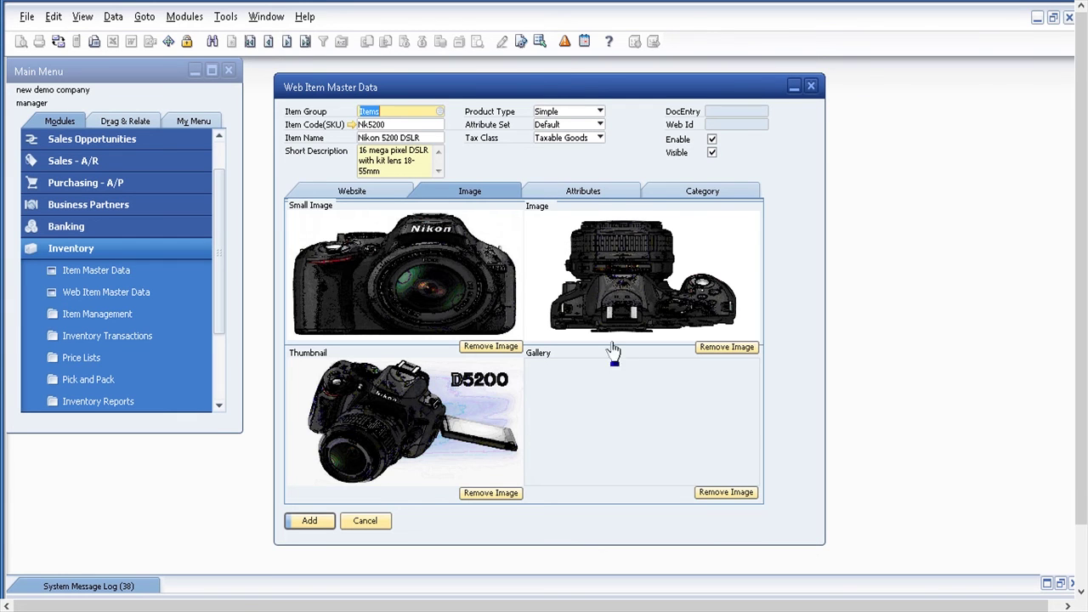
- Add the color attribute with option Black on the Attributes tab
{"action": "left_click", "coordinate": [593, 195]}
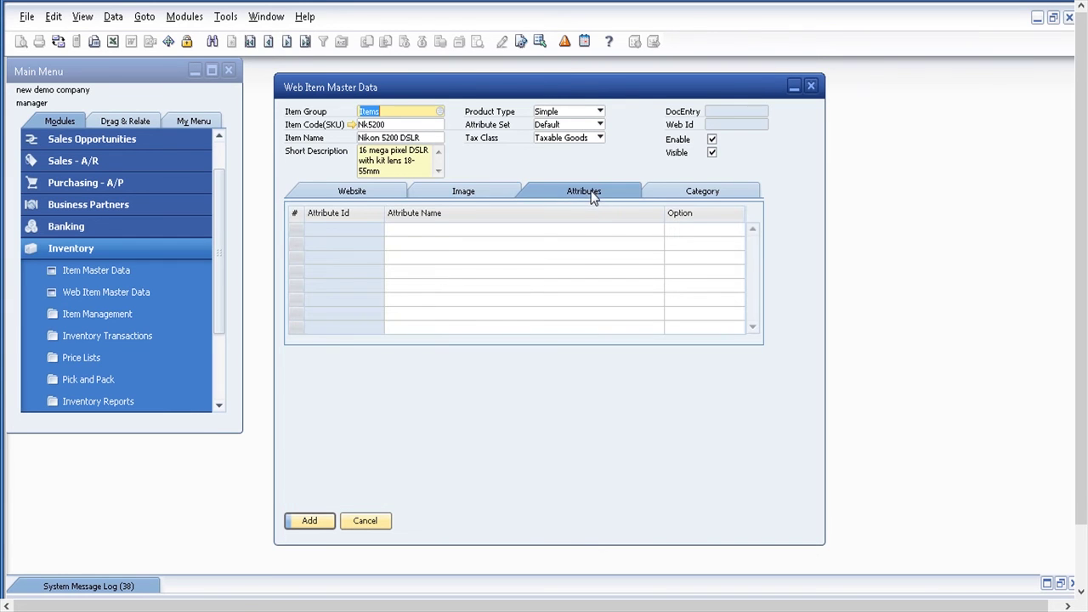
{"action": "left_click", "coordinate": [661, 233]}
{"action": "left_click", "coordinate": [659, 231]}
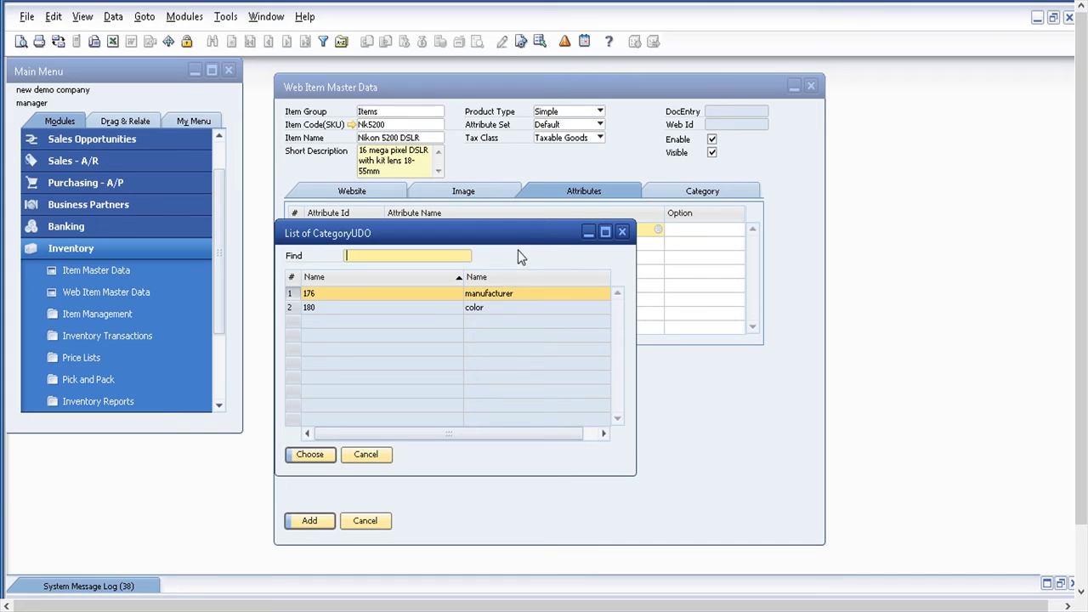
{"action": "left_click", "coordinate": [498, 308]}
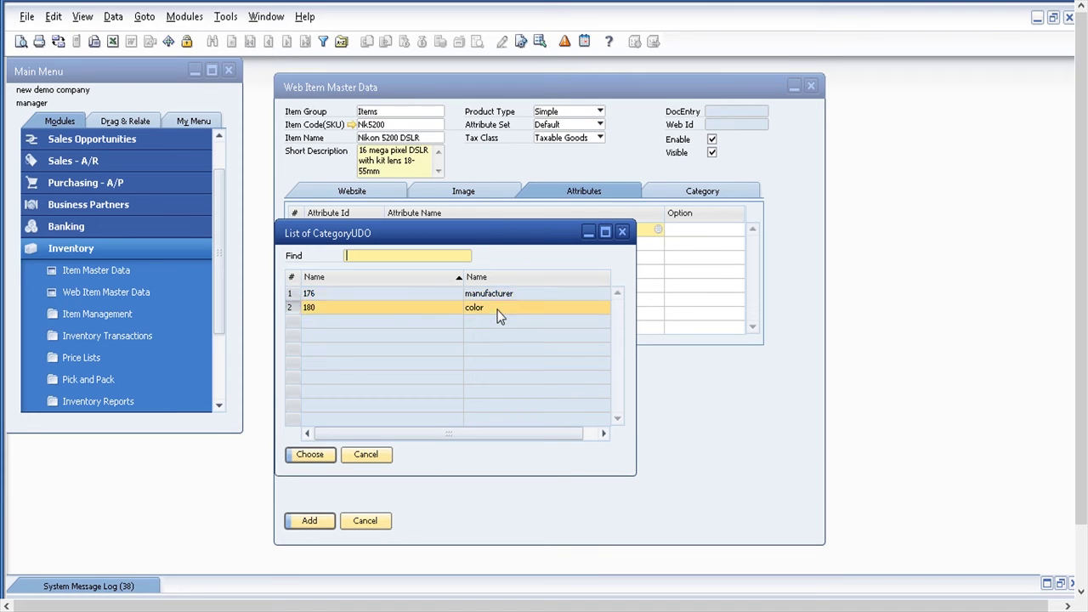
{"action": "left_click", "coordinate": [310, 454]}
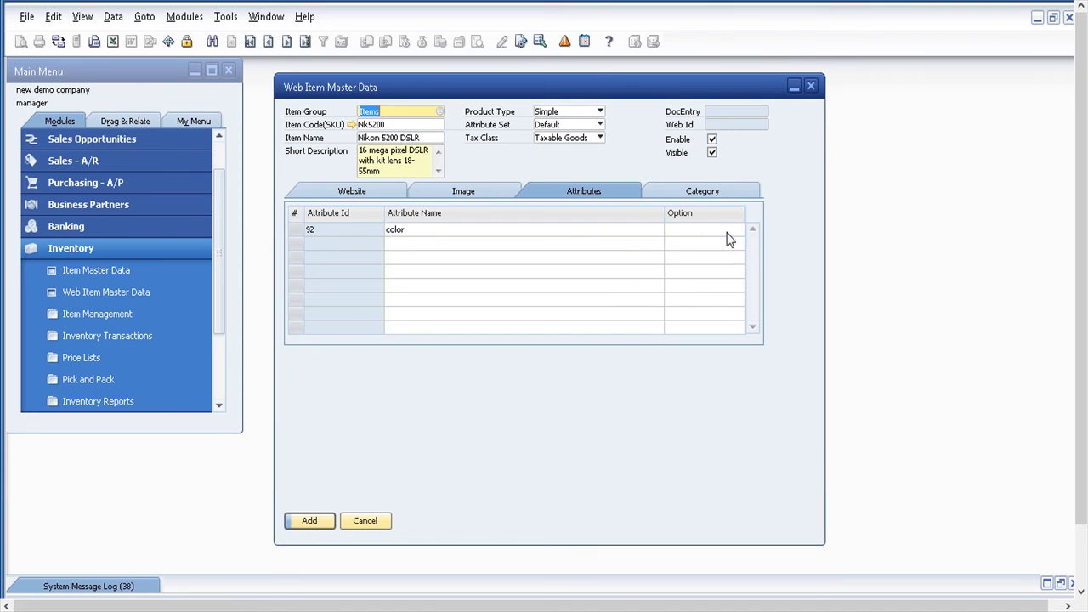
{"action": "left_click", "coordinate": [736, 233]}
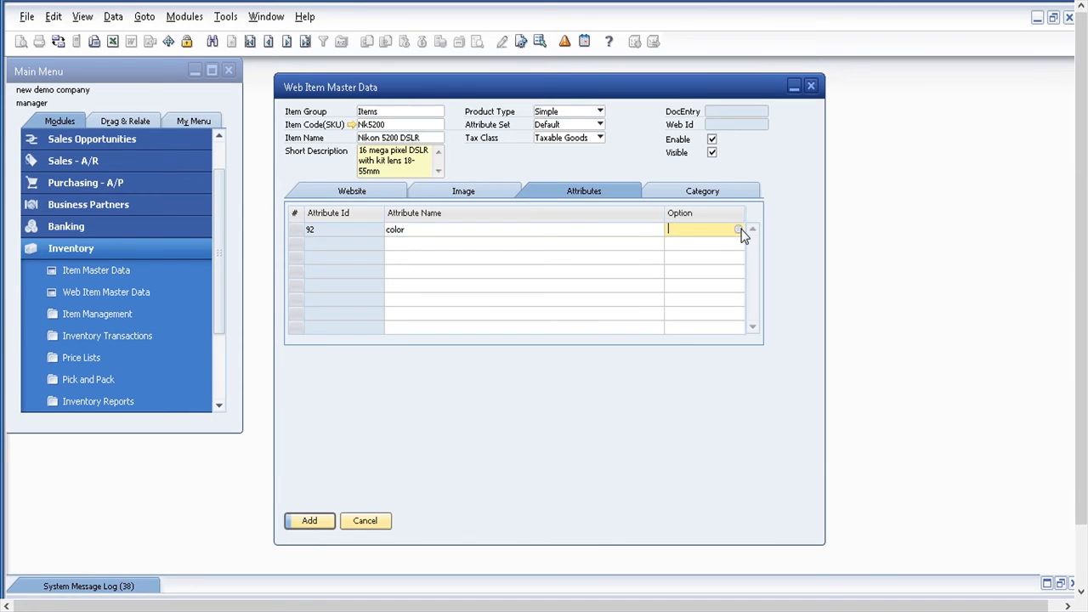
{"action": "left_click", "coordinate": [740, 231]}
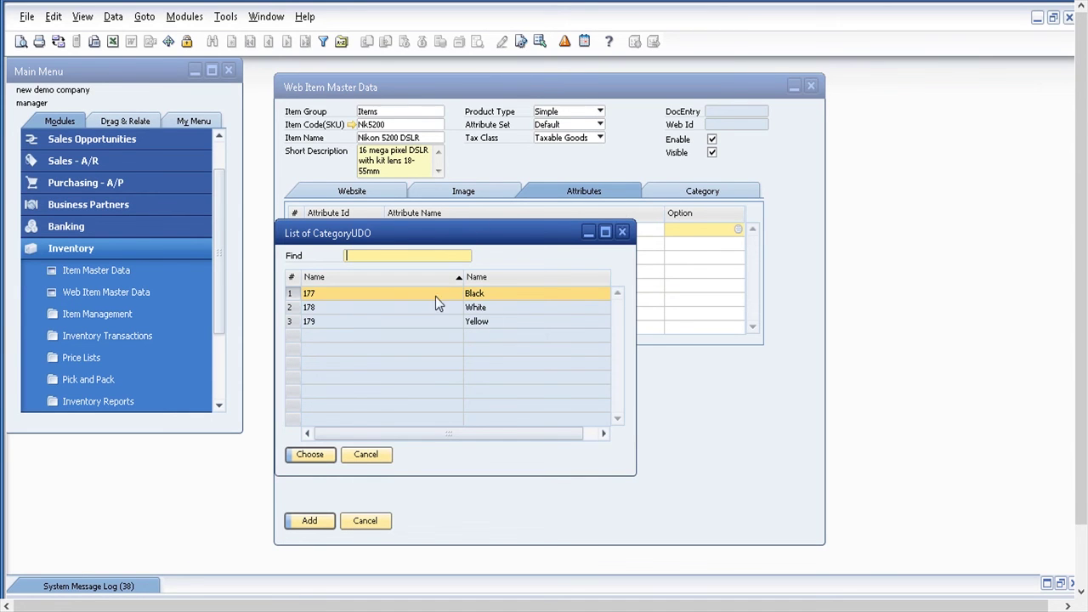
{"action": "double_click", "coordinate": [494, 294]}
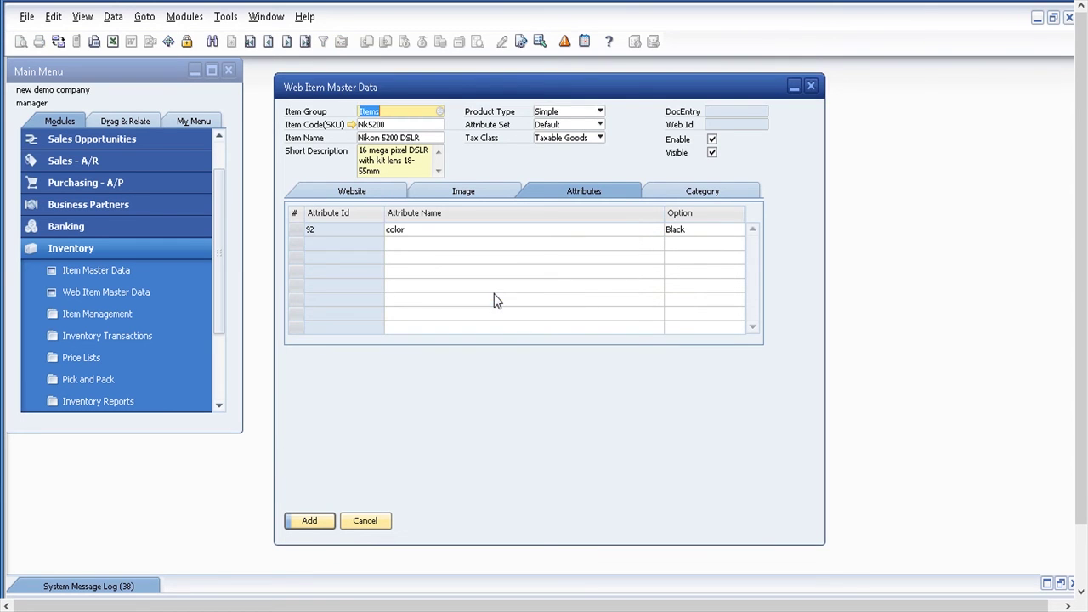
{"action": "left_click", "coordinate": [699, 191]}
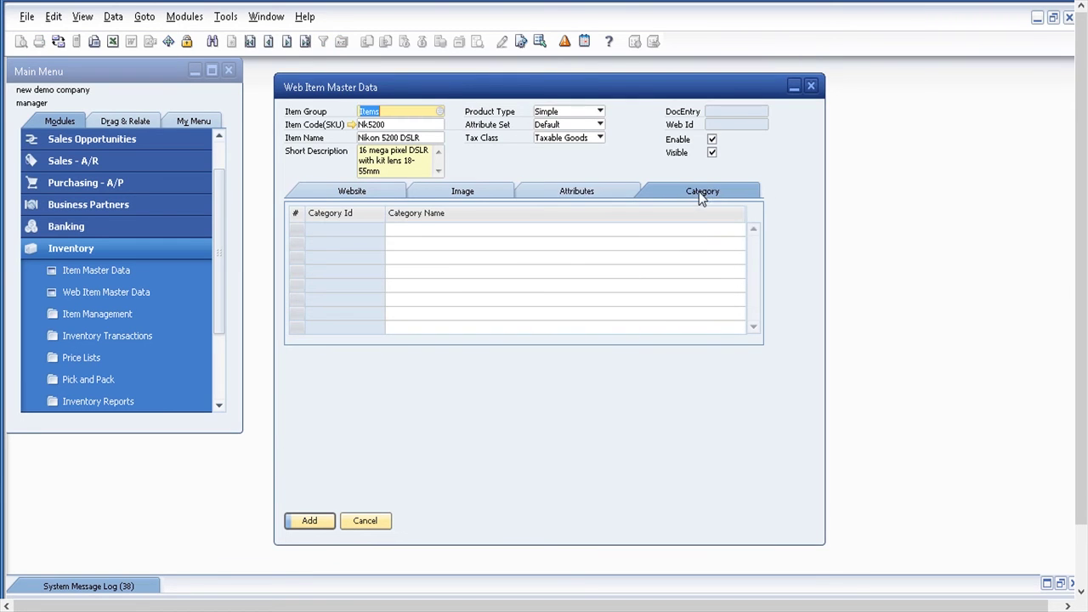
- Assign the DSLR category and add the Nikon 5200 DSLR web item record
{"action": "left_click", "coordinate": [740, 229]}
{"action": "left_click", "coordinate": [741, 230]}
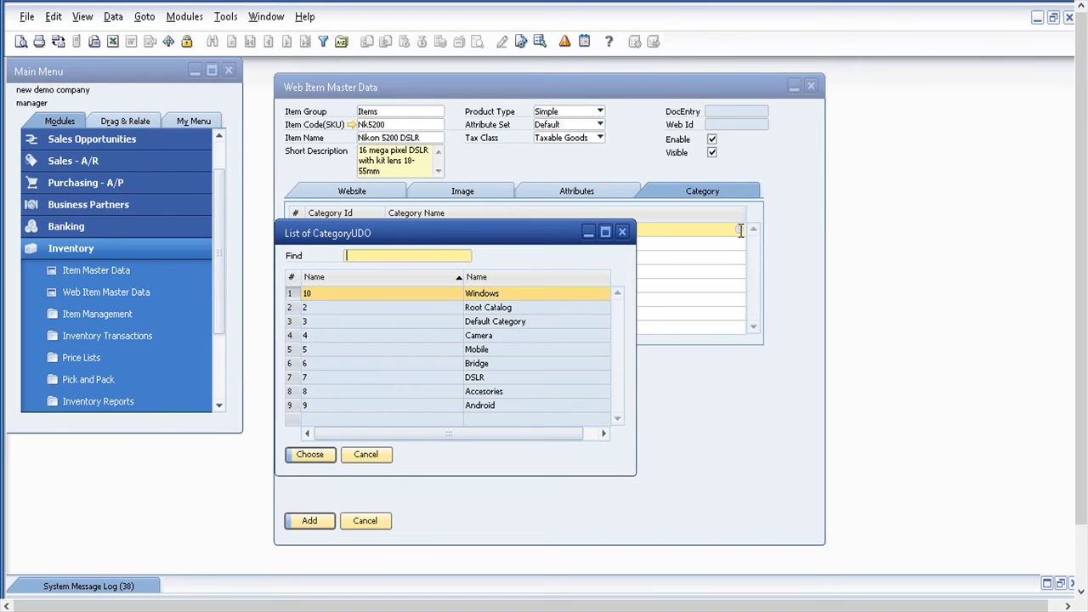
{"action": "left_click", "coordinate": [478, 378]}
{"action": "double_click", "coordinate": [478, 378]}
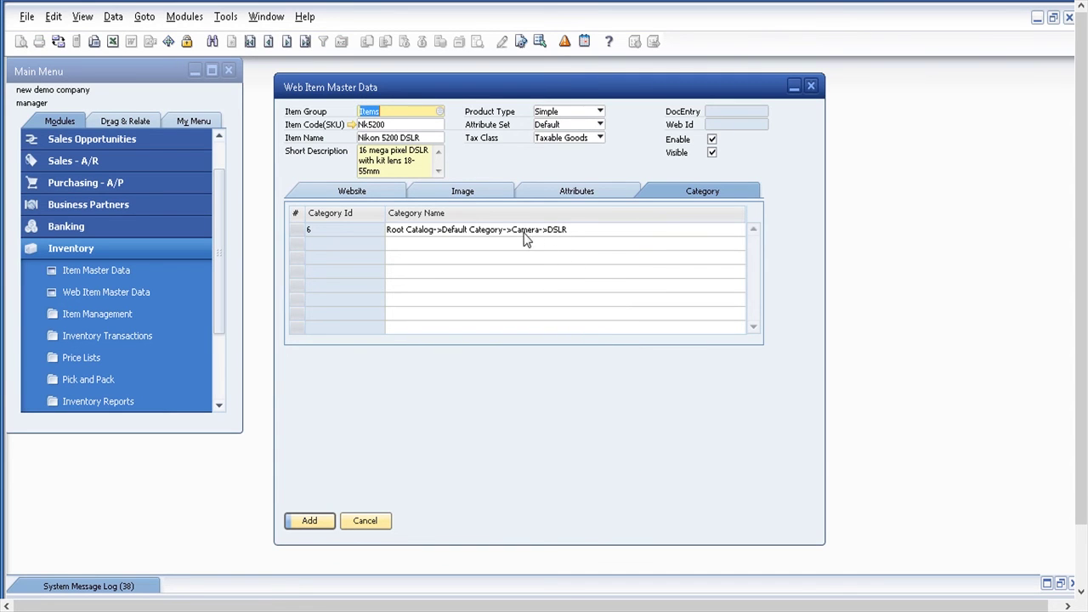
{"action": "left_click", "coordinate": [322, 526]}
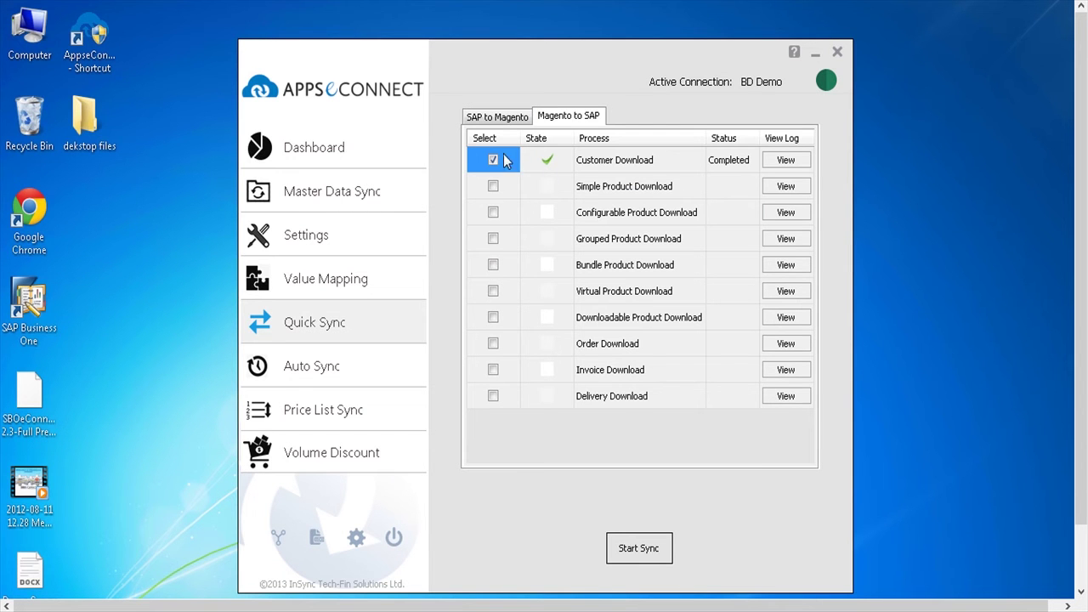
- Run the SAP to Magento sync with Simple Product Upload selected
{"action": "left_click", "coordinate": [505, 119]}
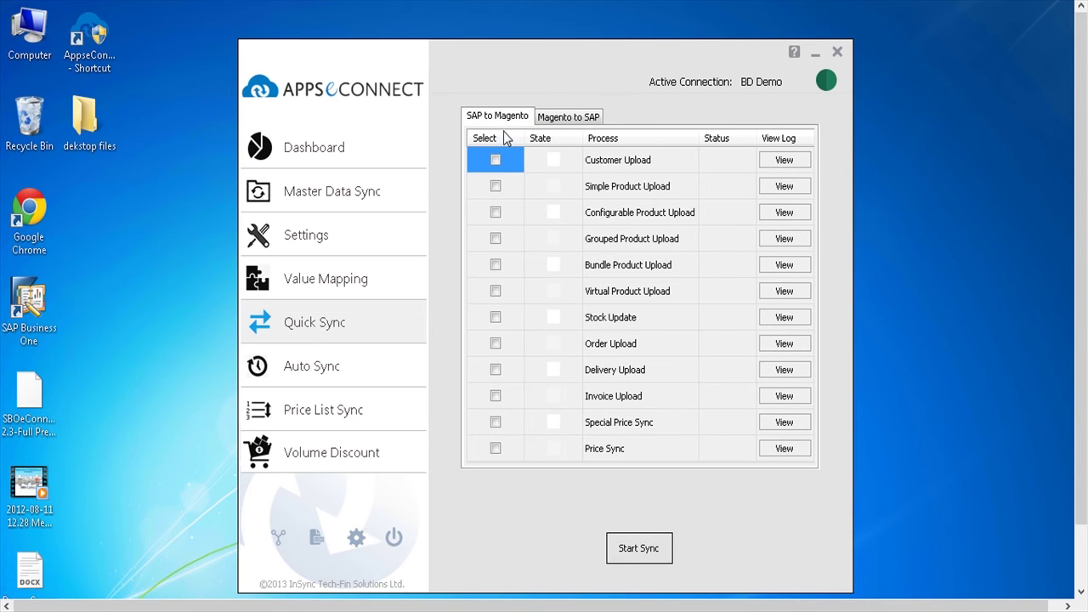
{"action": "left_click", "coordinate": [496, 187]}
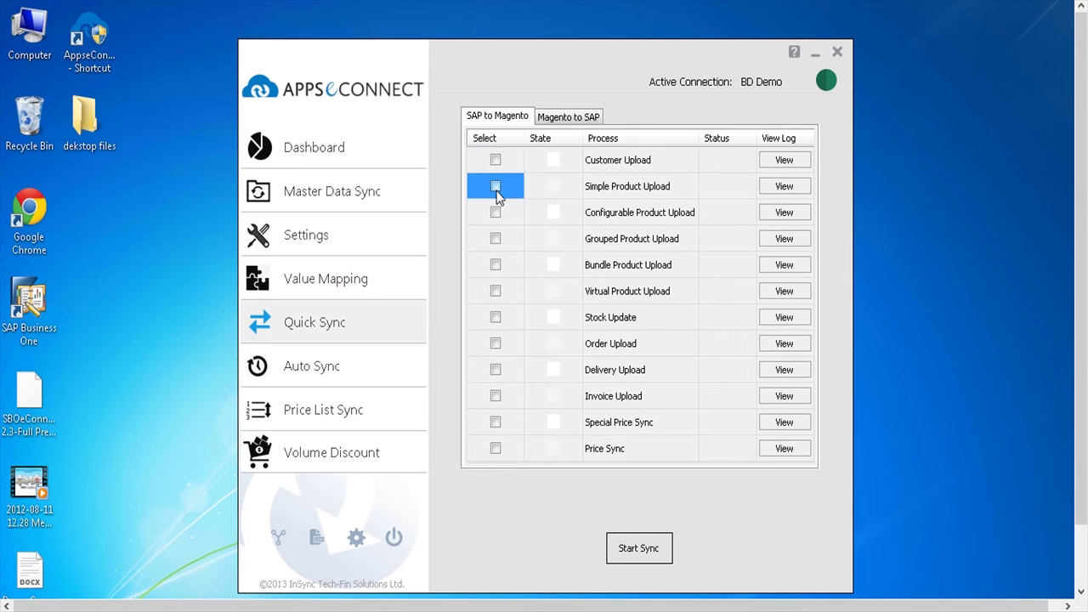
{"action": "left_click", "coordinate": [639, 550]}
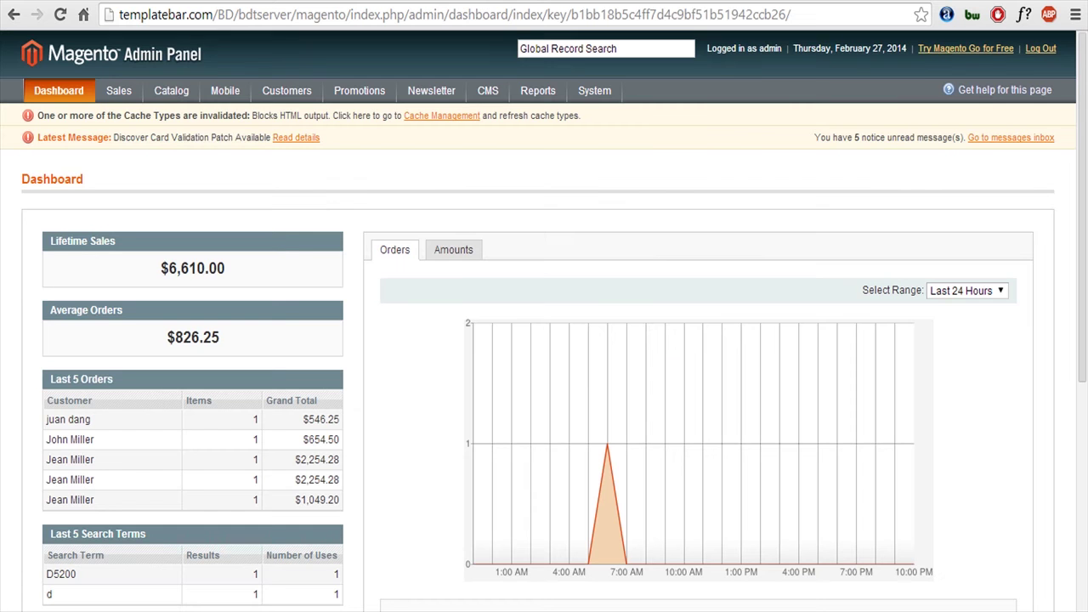
- Open the Nikon 5200 DSLR product from Magento's catalogue product list
{"action": "mouse_move", "coordinate": [174, 92]}
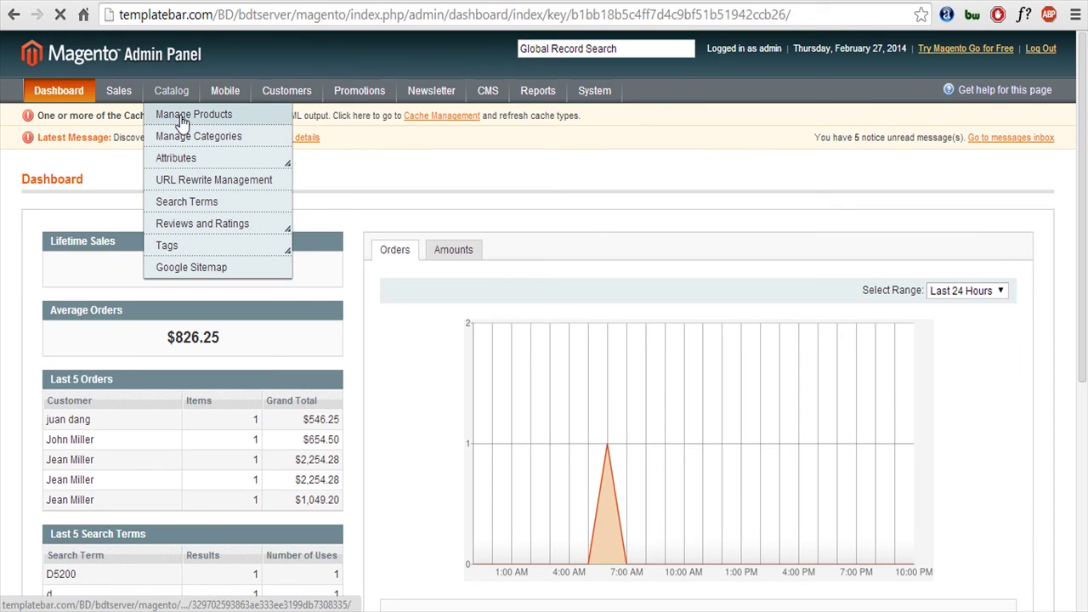
{"action": "left_click", "coordinate": [180, 119]}
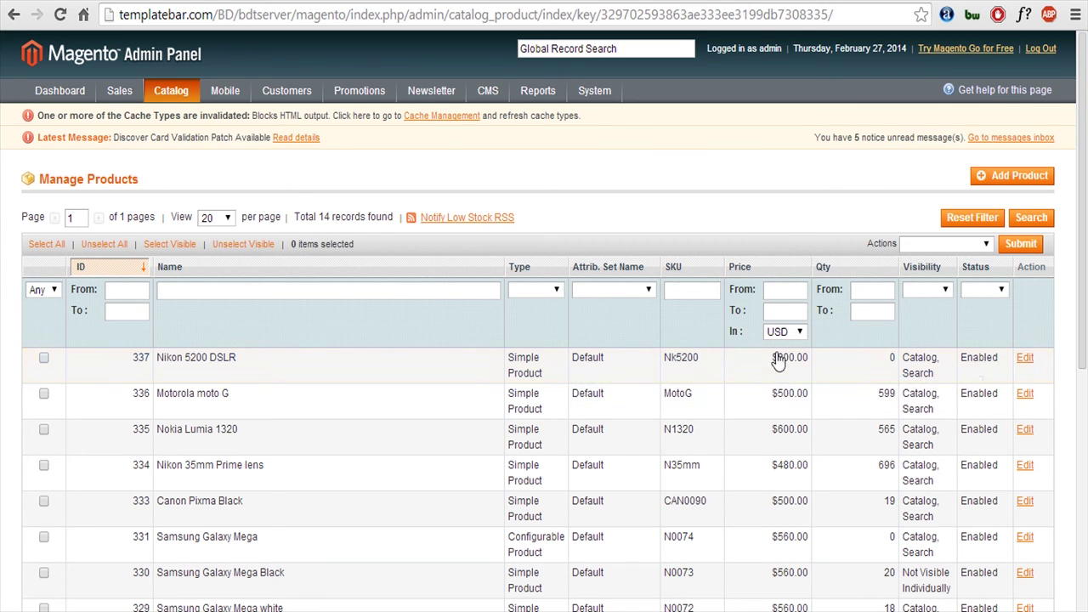
{"action": "left_click", "coordinate": [748, 376]}
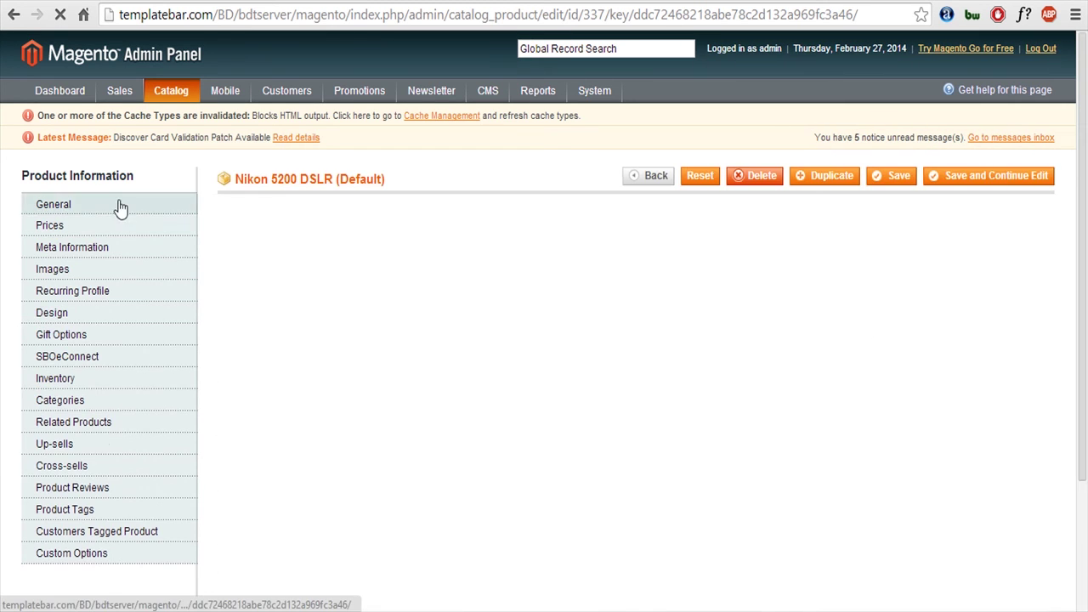
- Review the product's short description, name Nikon 5200 DSLR and SKU Nk5200
{"action": "scroll", "coordinate": [705, 397], "scroll_direction": "down", "scroll_amount": 1}
{"action": "left_click_drag", "start_coordinate": [630, 444], "coordinate": [385, 451]}
{"action": "scroll", "coordinate": [570, 464], "scroll_direction": "down", "scroll_amount": 2}
{"action": "left_click", "coordinate": [602, 449]}
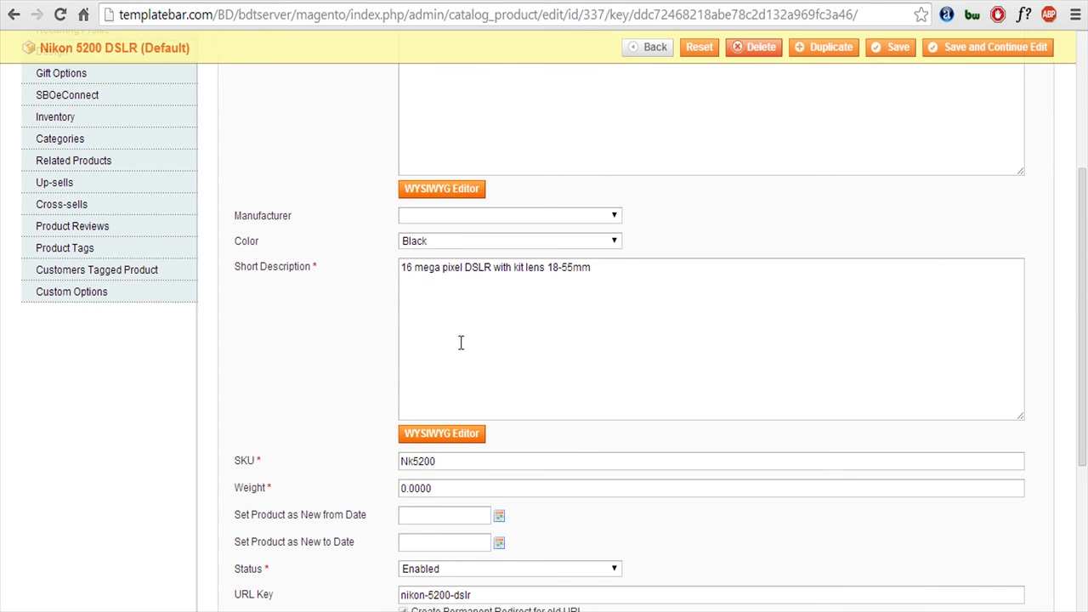
{"action": "scroll", "coordinate": [460, 330], "scroll_direction": "up", "scroll_amount": 2}
{"action": "scroll", "coordinate": [461, 365], "scroll_direction": "down", "scroll_amount": 1}
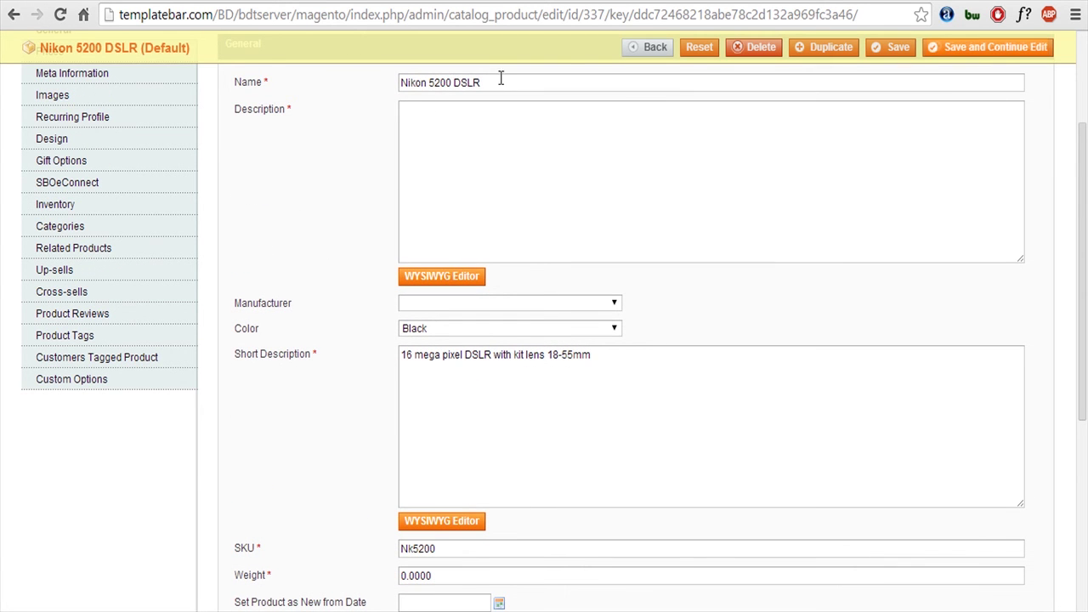
{"action": "left_click_drag", "start_coordinate": [480, 82], "coordinate": [388, 97]}
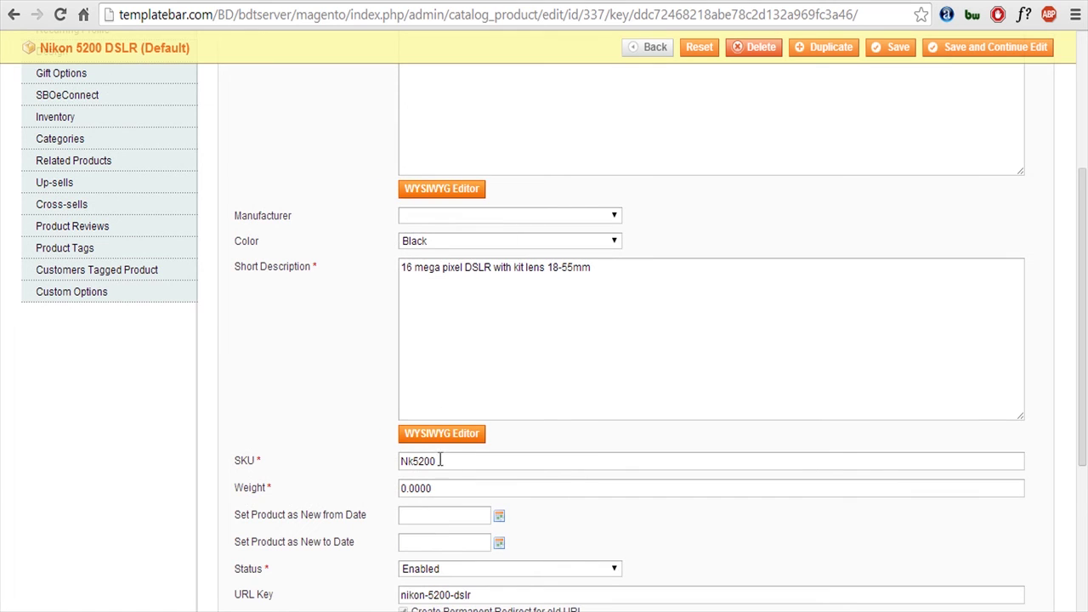
{"action": "left_click_drag", "start_coordinate": [457, 459], "coordinate": [394, 467]}
{"action": "scroll", "coordinate": [633, 454], "scroll_direction": "down", "scroll_amount": 1}
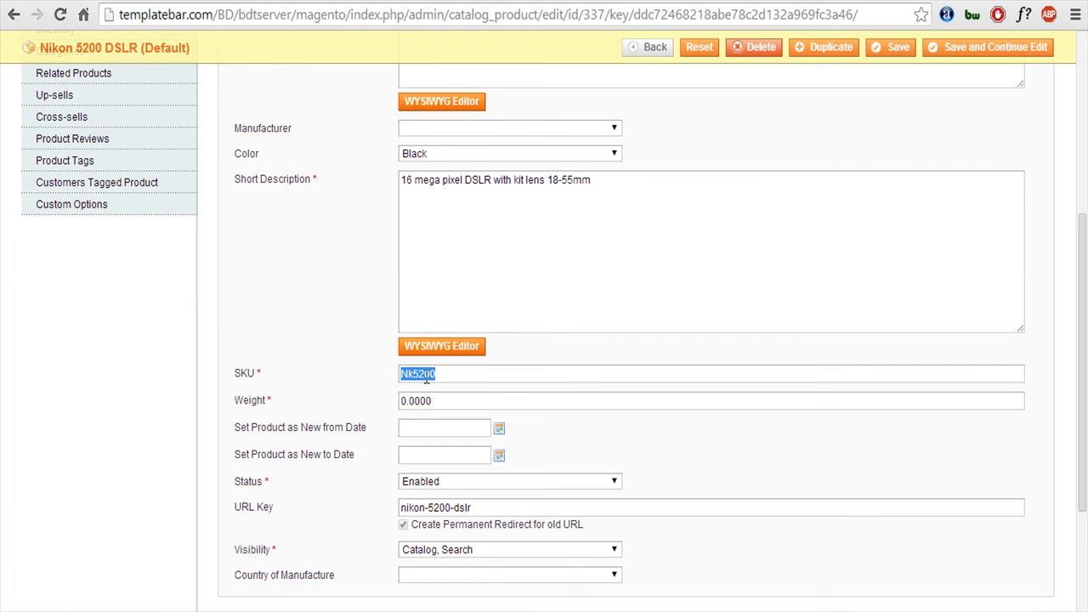
{"action": "left_click", "coordinate": [481, 376]}
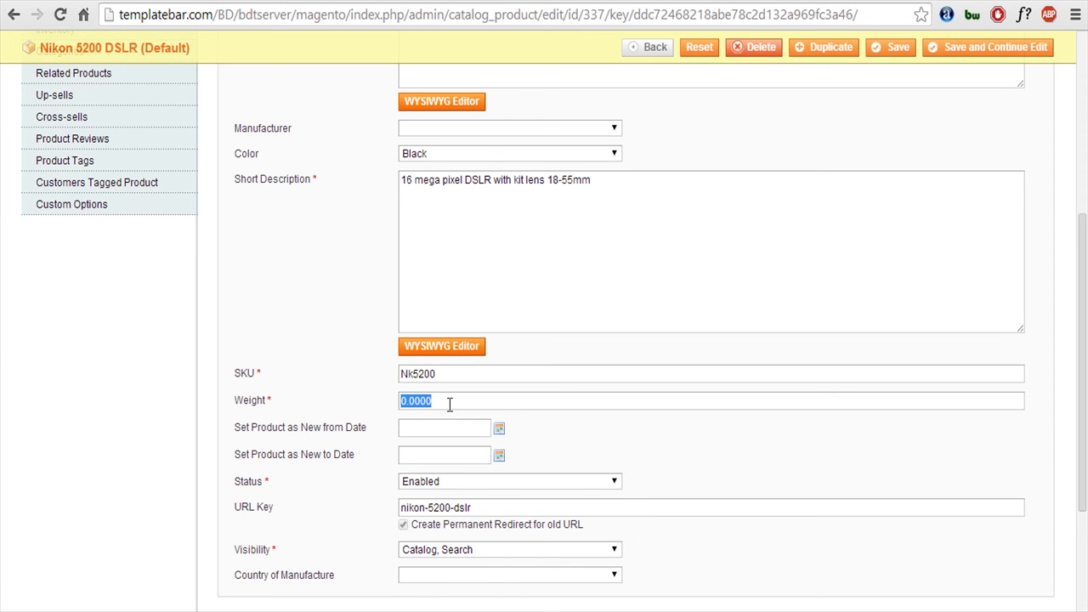
{"action": "scroll", "coordinate": [452, 410], "scroll_direction": "down", "scroll_amount": 3}
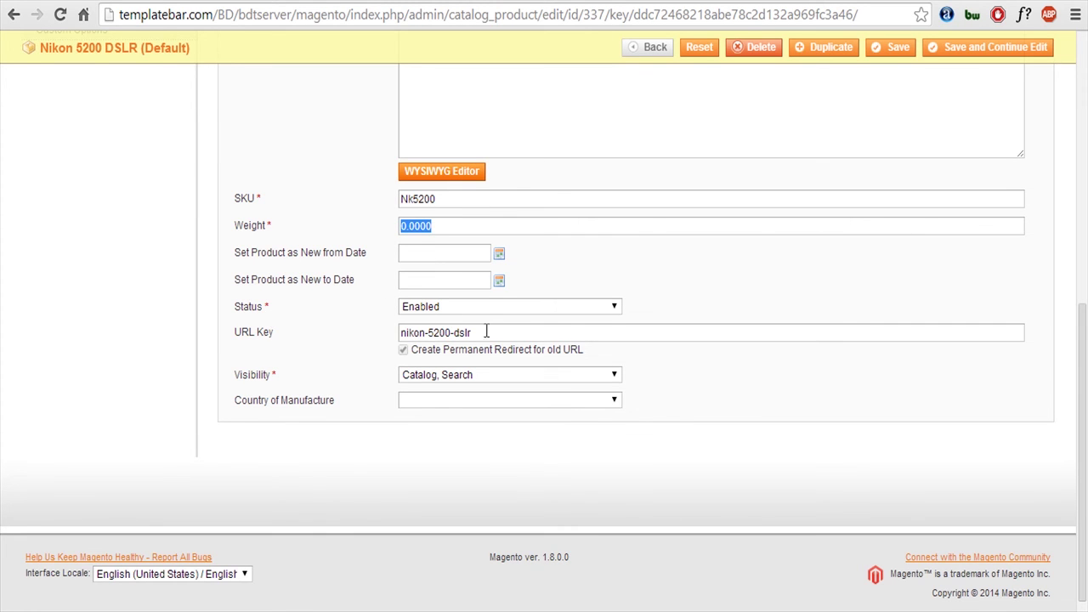
- Confirm status stays Enabled and visibility stays Catalog, Search
{"action": "left_click", "coordinate": [616, 306]}
{"action": "left_click", "coordinate": [615, 307]}
{"action": "left_click", "coordinate": [490, 380]}
{"action": "left_click", "coordinate": [492, 379]}
- Check the product's 800.00 price on the Prices tab
{"action": "scroll", "coordinate": [161, 272], "scroll_direction": "up", "scroll_amount": 10}
{"action": "left_click", "coordinate": [85, 226]}
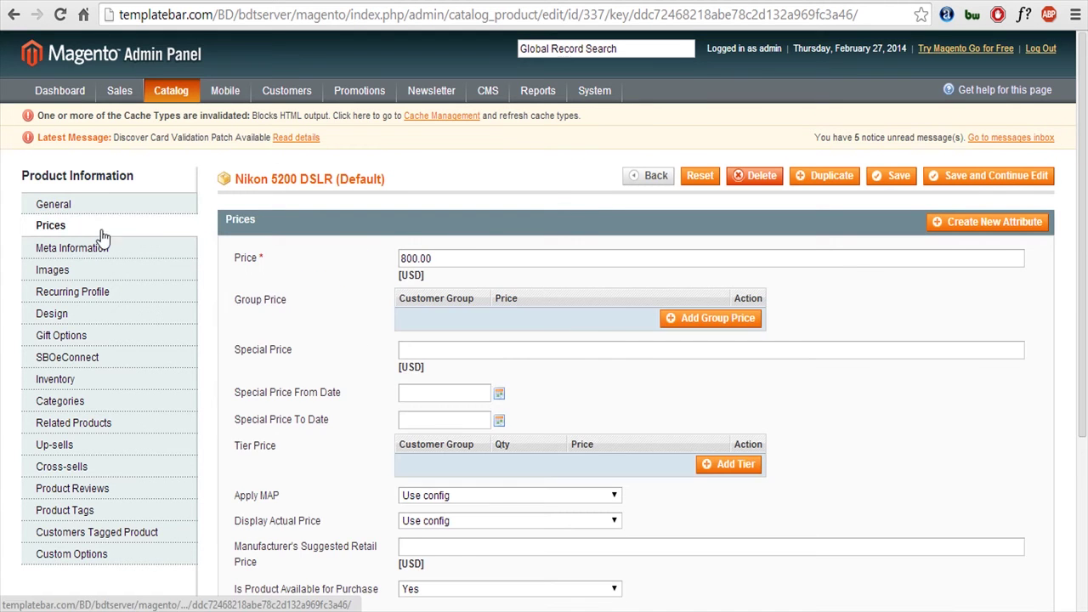
{"action": "scroll", "coordinate": [539, 311], "scroll_direction": "down", "scroll_amount": 2}
{"action": "left_click_drag", "start_coordinate": [442, 170], "coordinate": [397, 171]}
{"action": "left_click", "coordinate": [483, 174]}
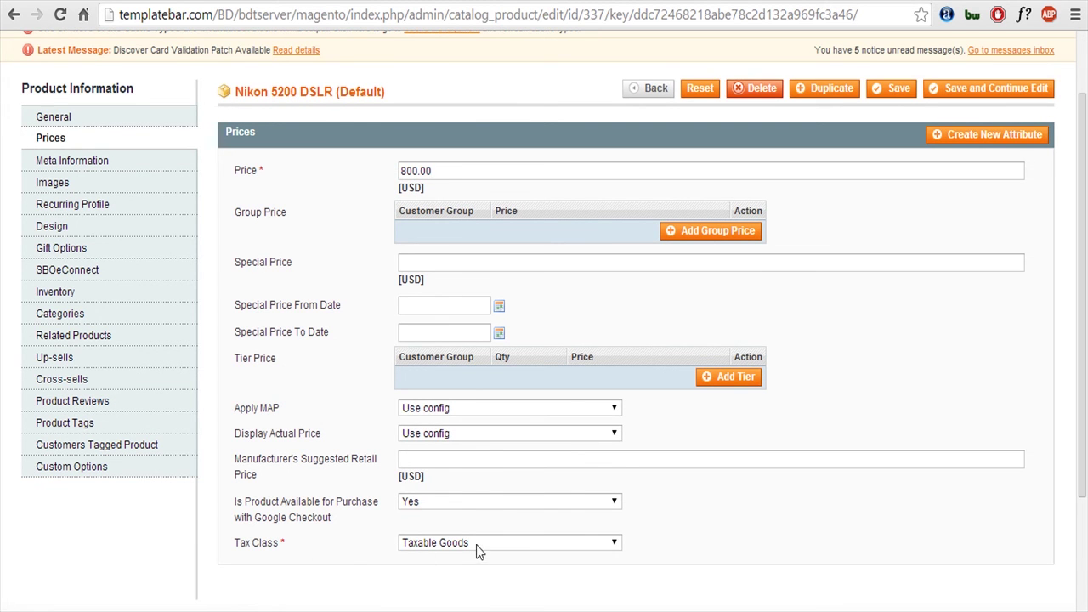
- Review the product's three images and its Camera > DSLR category assignment
{"action": "left_click", "coordinate": [78, 182]}
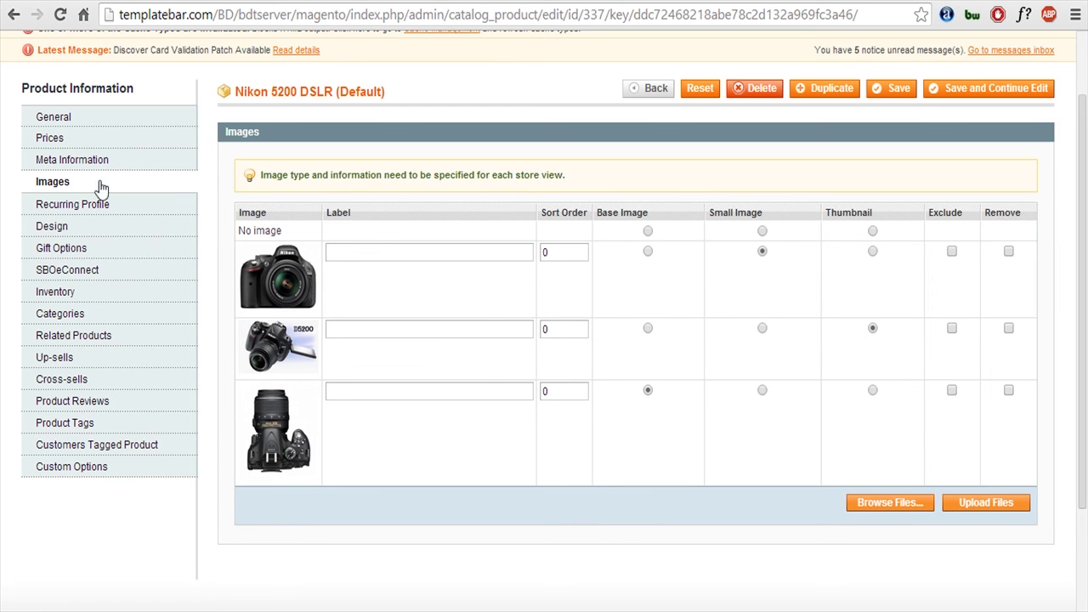
{"action": "left_click", "coordinate": [82, 315]}
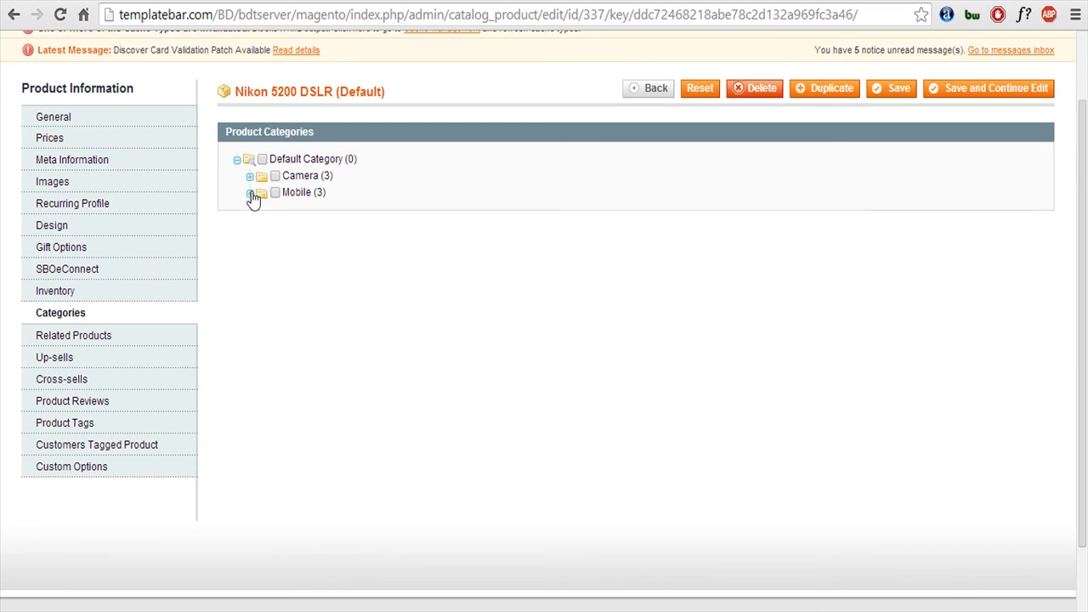
{"action": "left_click", "coordinate": [250, 178]}
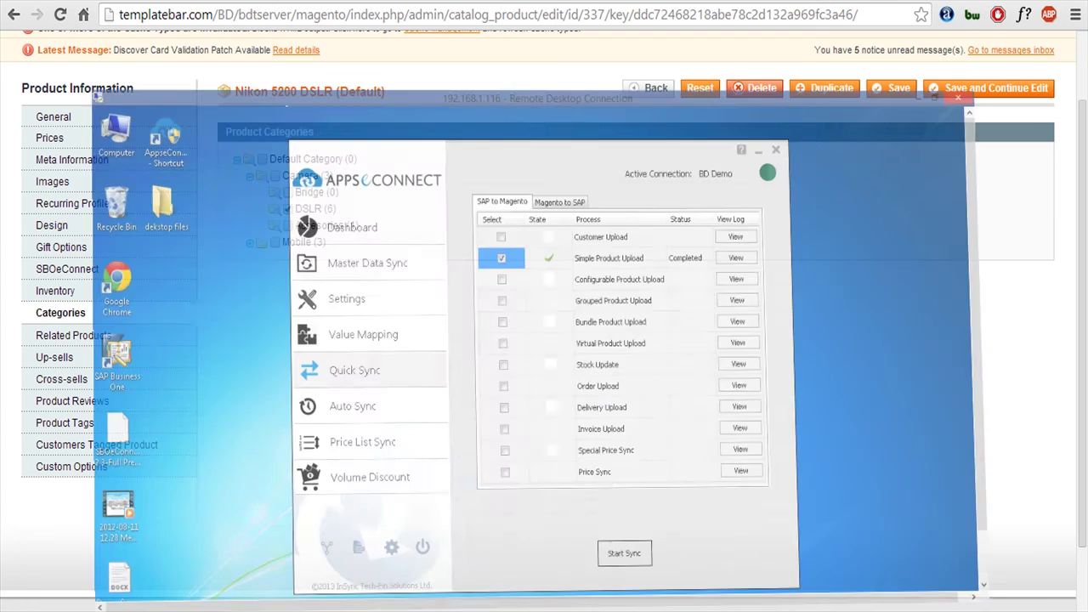
- Return to SAP Business One, cancel the empty Web Item Master Data form, and expand Inventory
{"action": "scroll", "coordinate": [1081, 298], "scroll_direction": "down", "scroll_amount": 1}
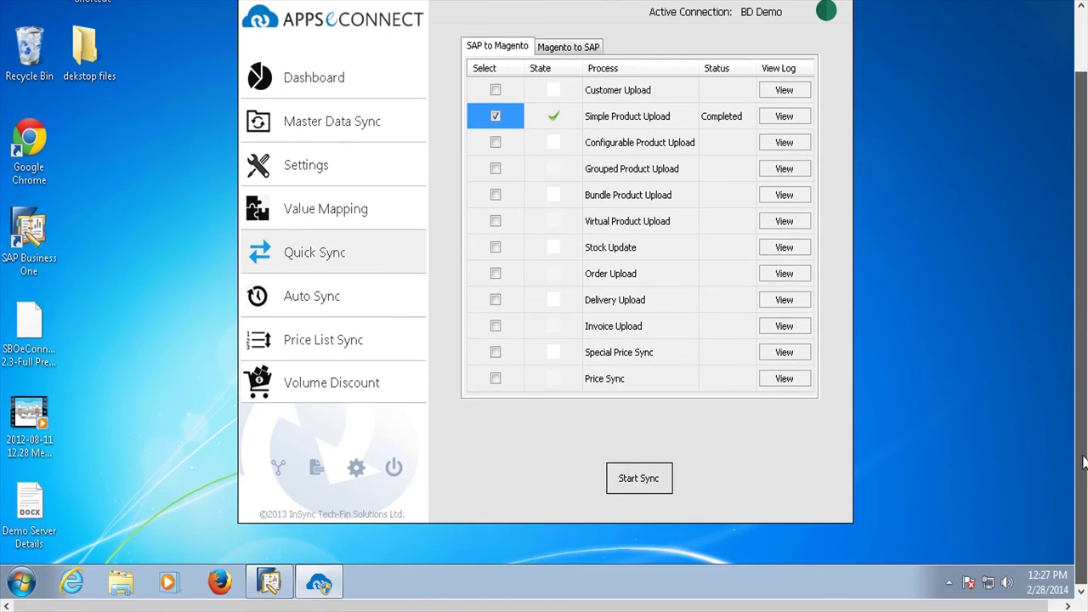
{"action": "left_click", "coordinate": [271, 582]}
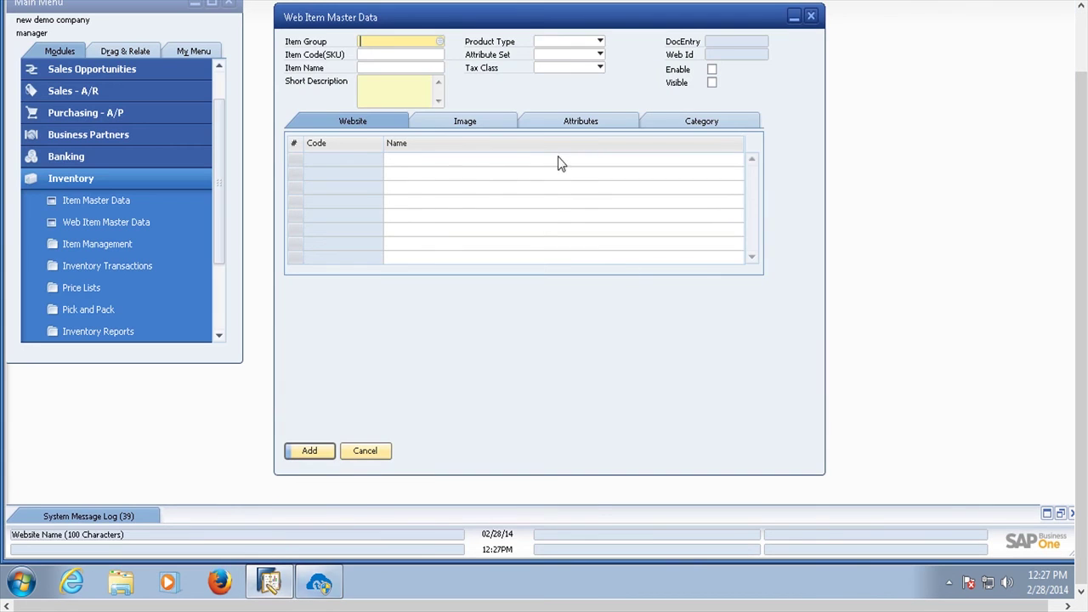
{"action": "left_click", "coordinate": [369, 452]}
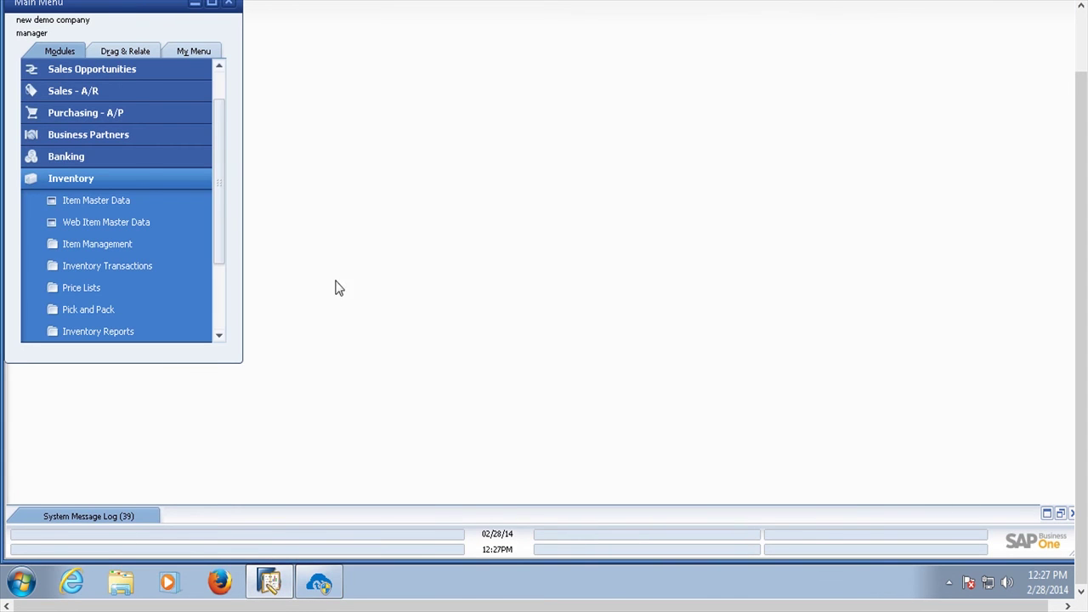
{"action": "left_click", "coordinate": [145, 178]}
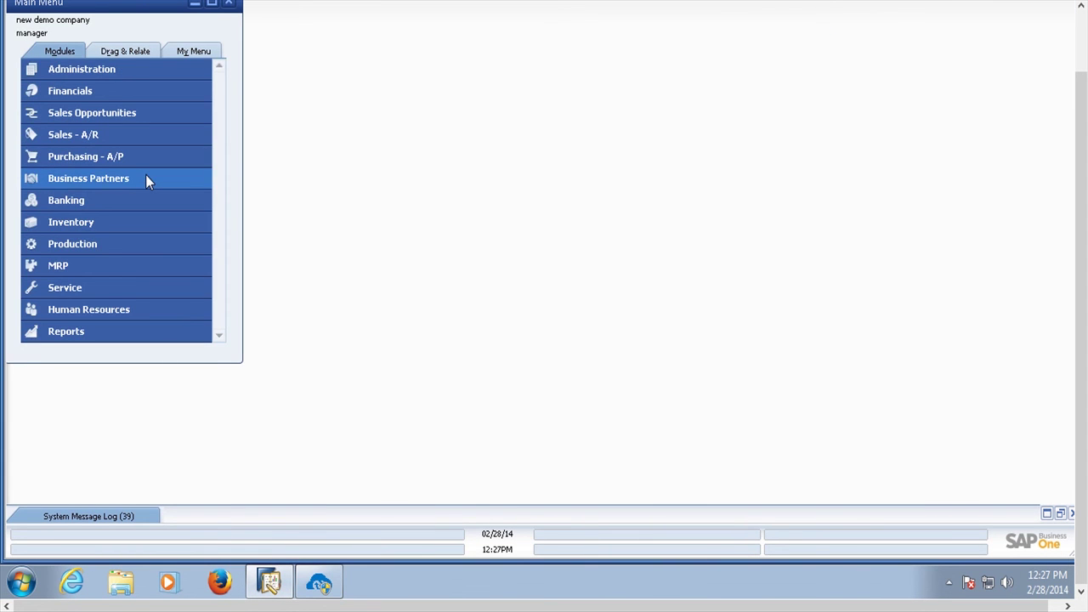
{"action": "left_click", "coordinate": [90, 222]}
- Open a new Goods Receipt form from Inventory > Inventory Transactions
{"action": "left_click", "coordinate": [126, 244]}
{"action": "left_click", "coordinate": [128, 227]}
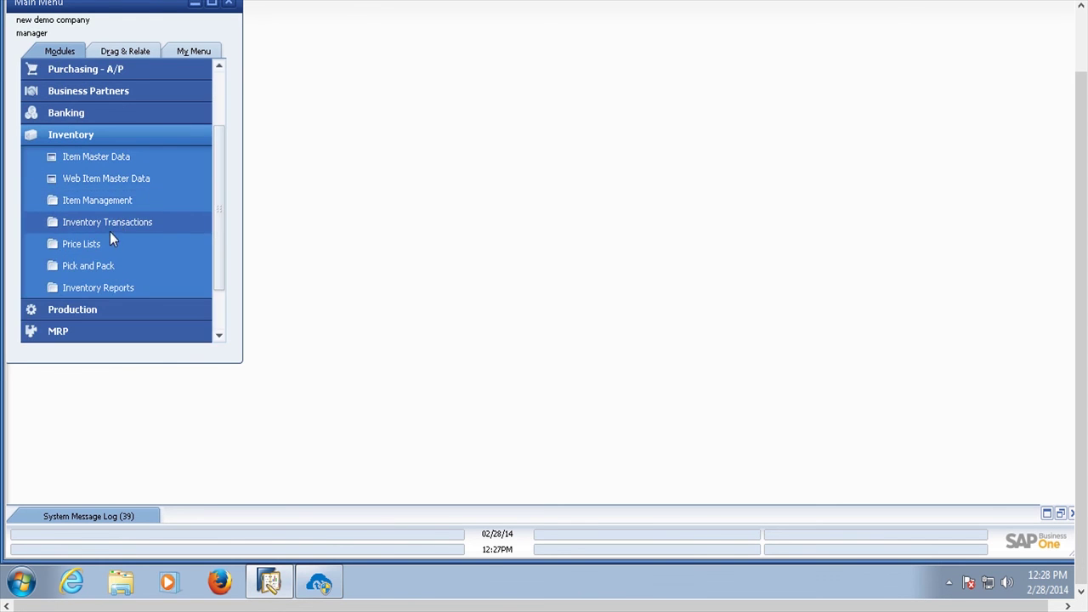
{"action": "left_click", "coordinate": [110, 228]}
{"action": "left_click", "coordinate": [122, 87]}
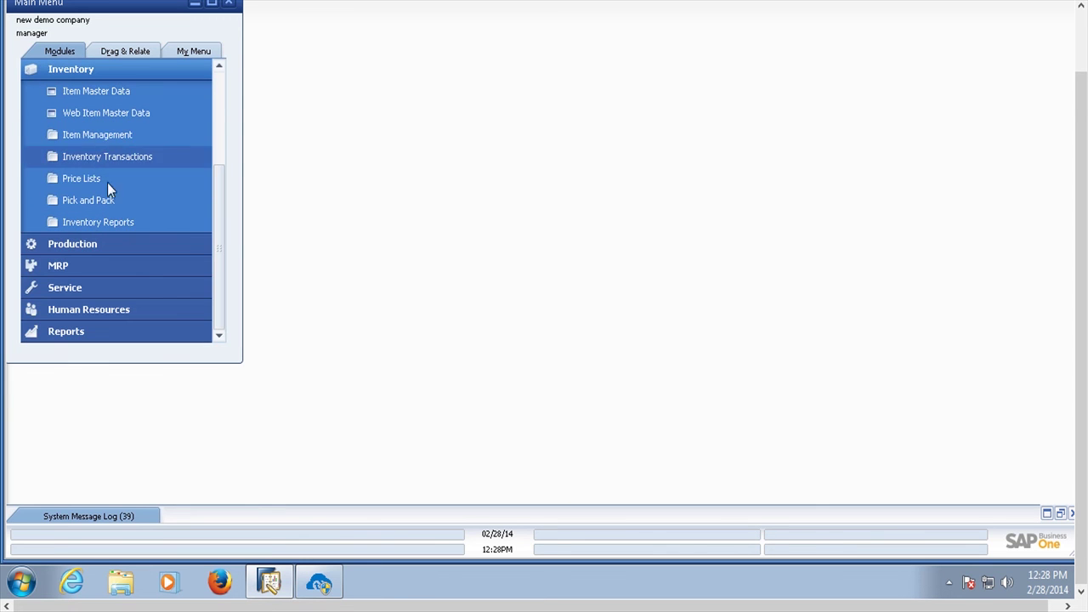
{"action": "left_click", "coordinate": [125, 135]}
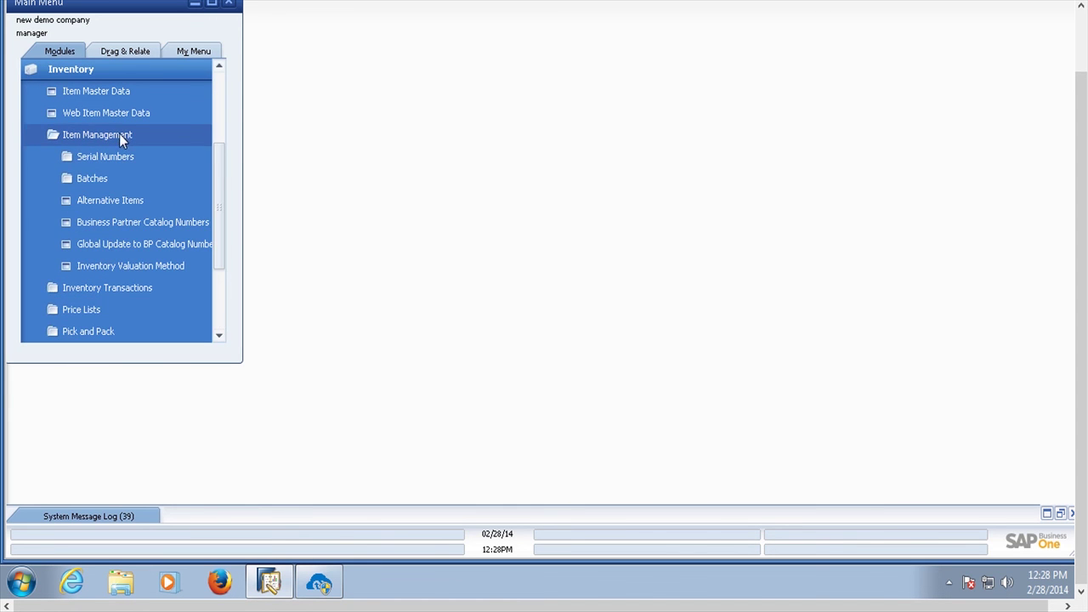
{"action": "left_click", "coordinate": [121, 135]}
{"action": "left_click", "coordinate": [112, 157]}
{"action": "left_click", "coordinate": [111, 181]}
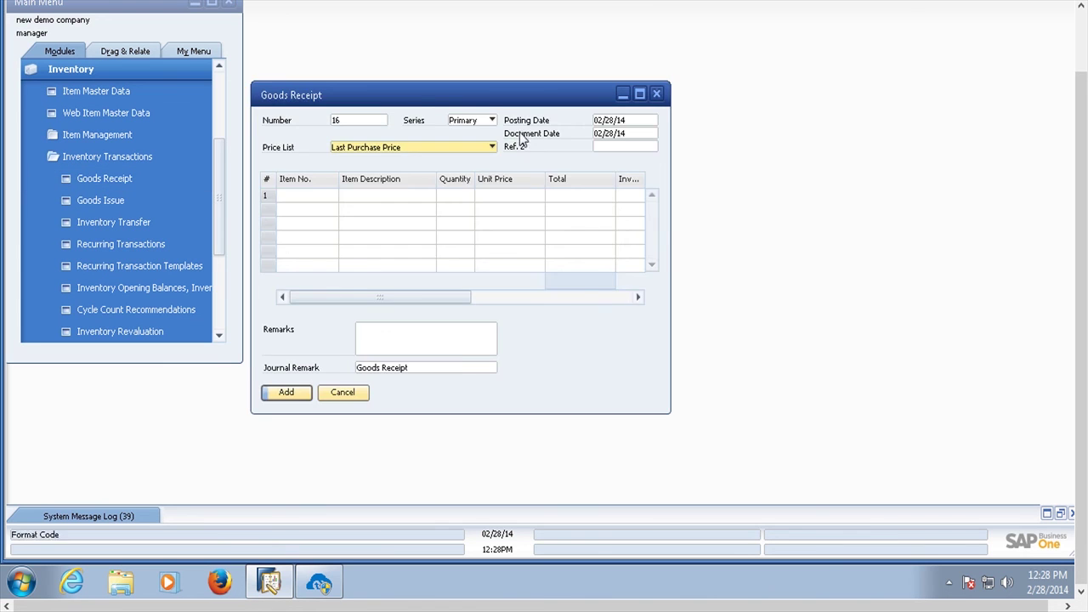
{"action": "left_click_drag", "start_coordinate": [428, 103], "coordinate": [486, 102]}
- Enter row 1 as item Nk5200, quantity 500, unit price 650
{"action": "left_click", "coordinate": [393, 197]}
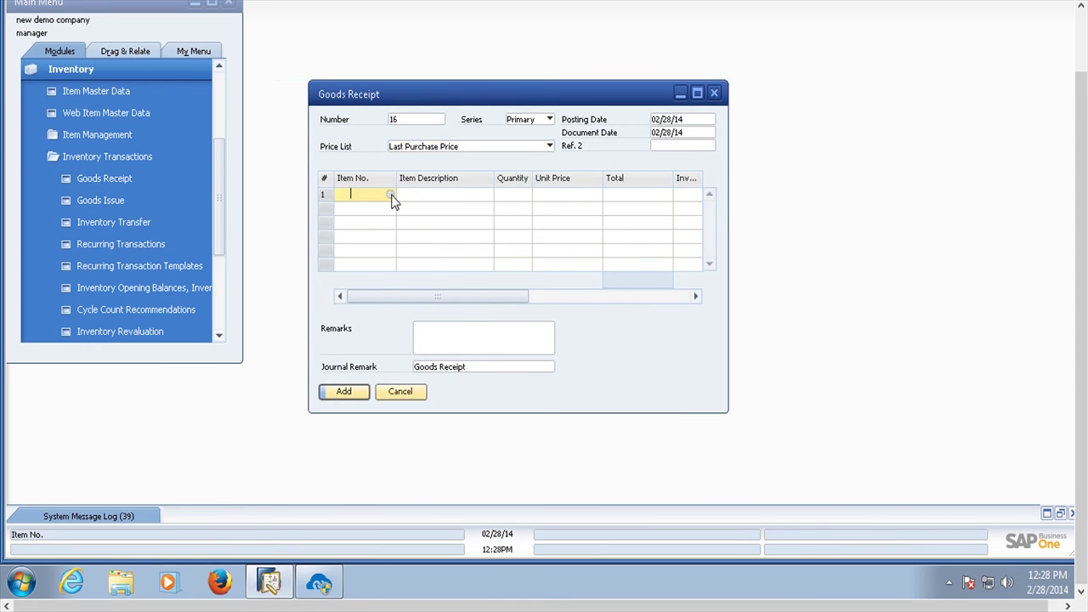
{"action": "key", "text": "Tab"}
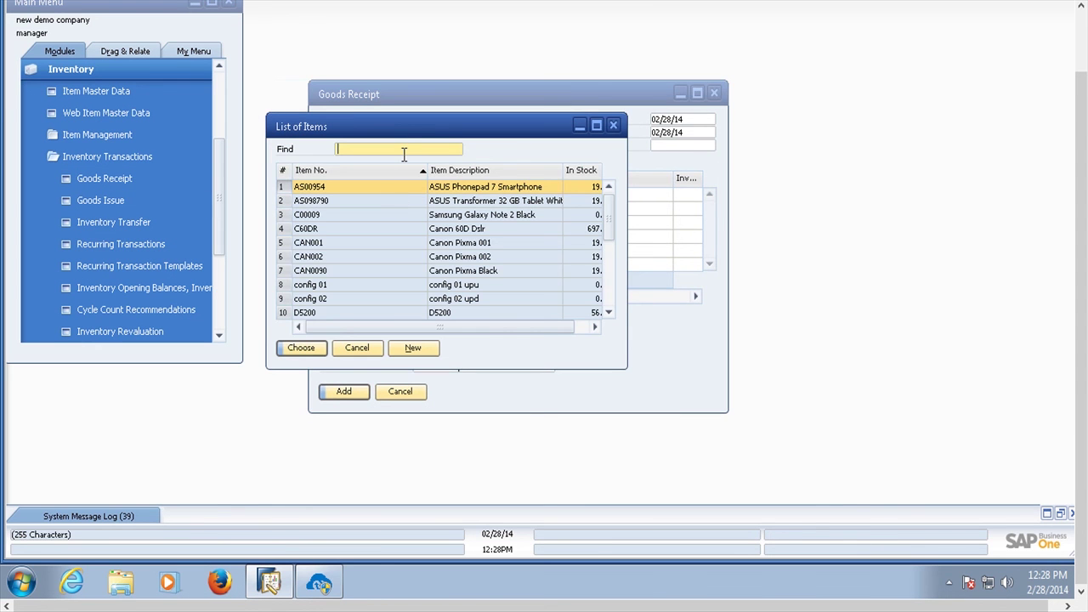
{"action": "type", "text": "Nk"}
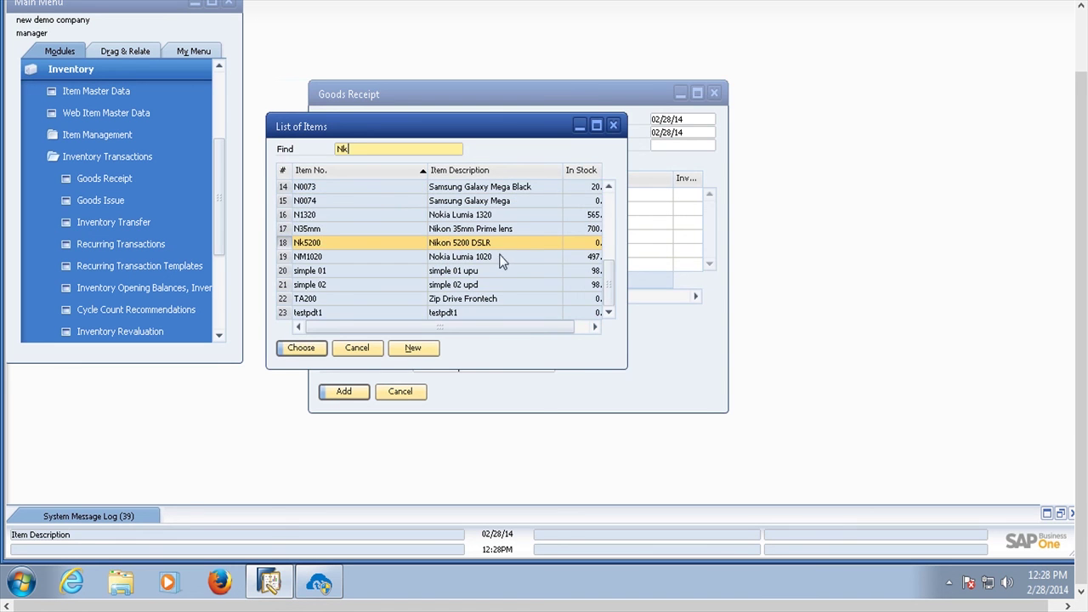
{"action": "key", "text": "Return"}
{"action": "left_click", "coordinate": [504, 195]}
{"action": "type", "text": "50"}
{"action": "left_click", "coordinate": [571, 196]}
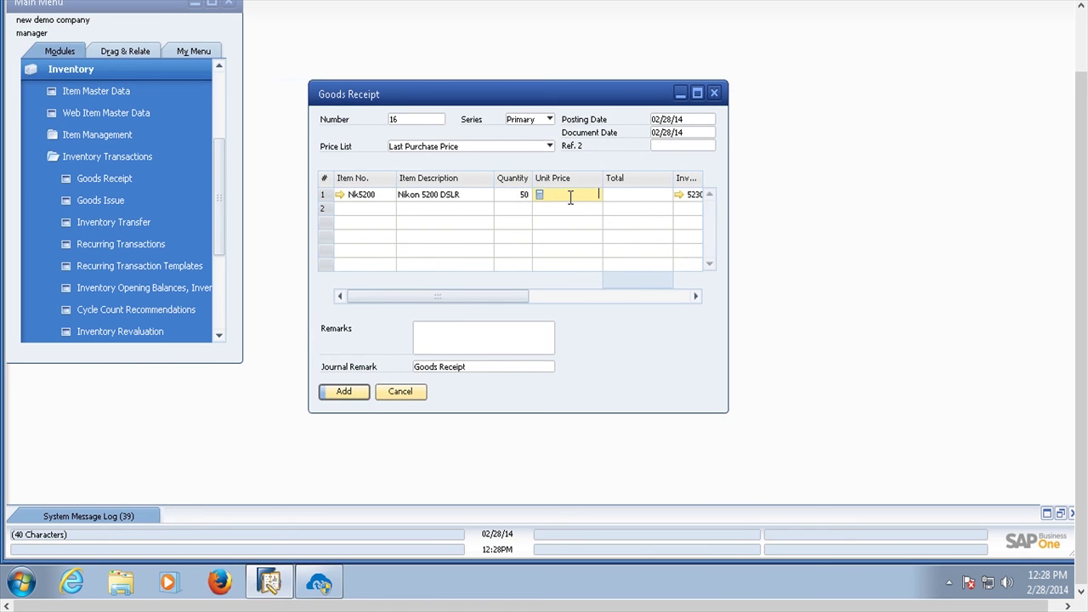
{"action": "left_click", "coordinate": [524, 197]}
{"action": "type", "text": "500"}
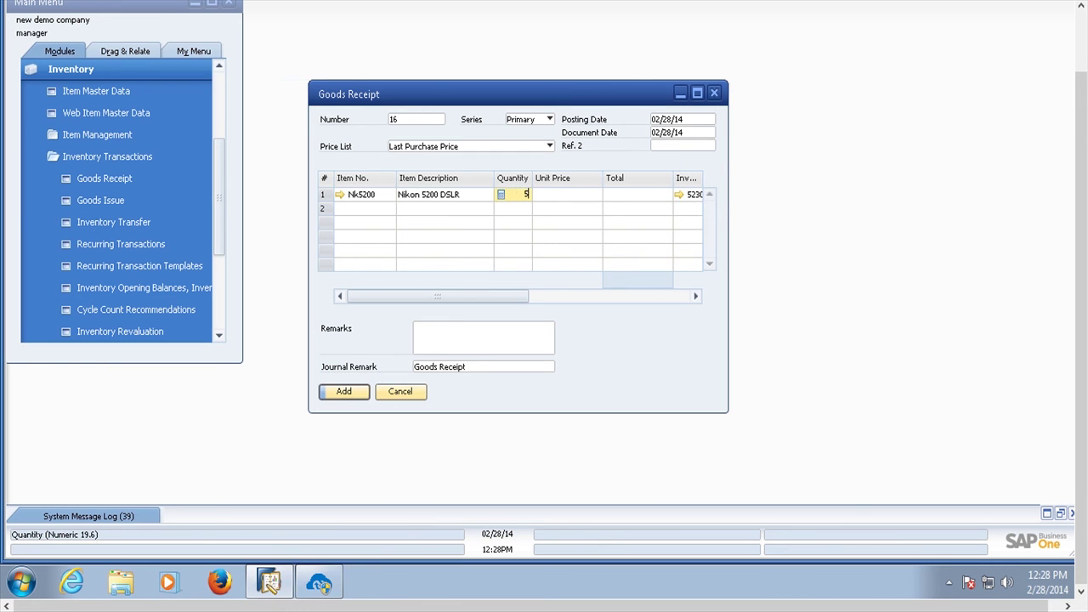
{"action": "left_click", "coordinate": [573, 196]}
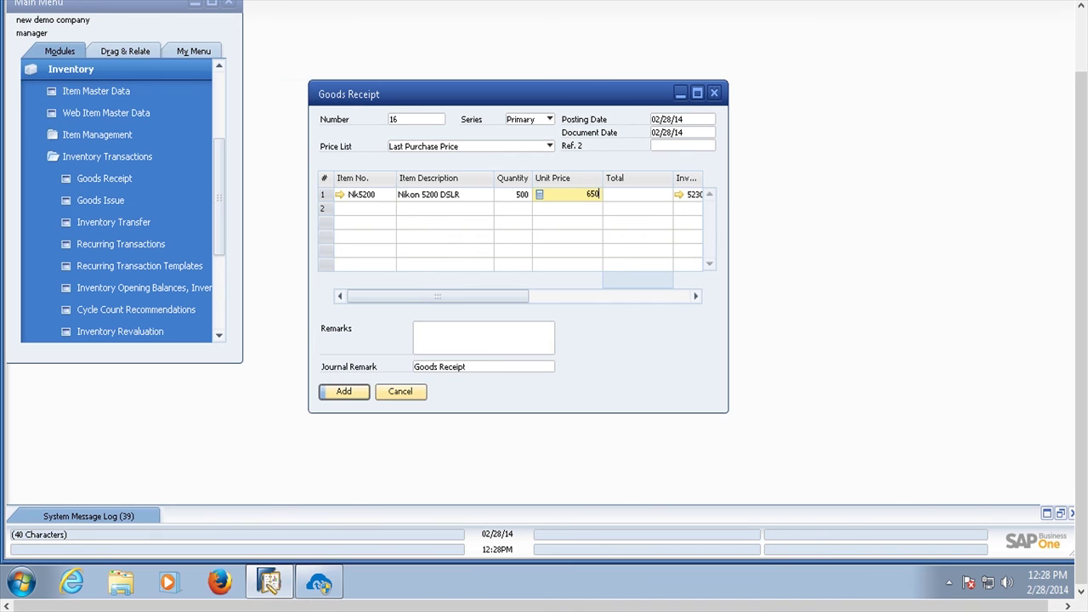
{"action": "left_click", "coordinate": [627, 198]}
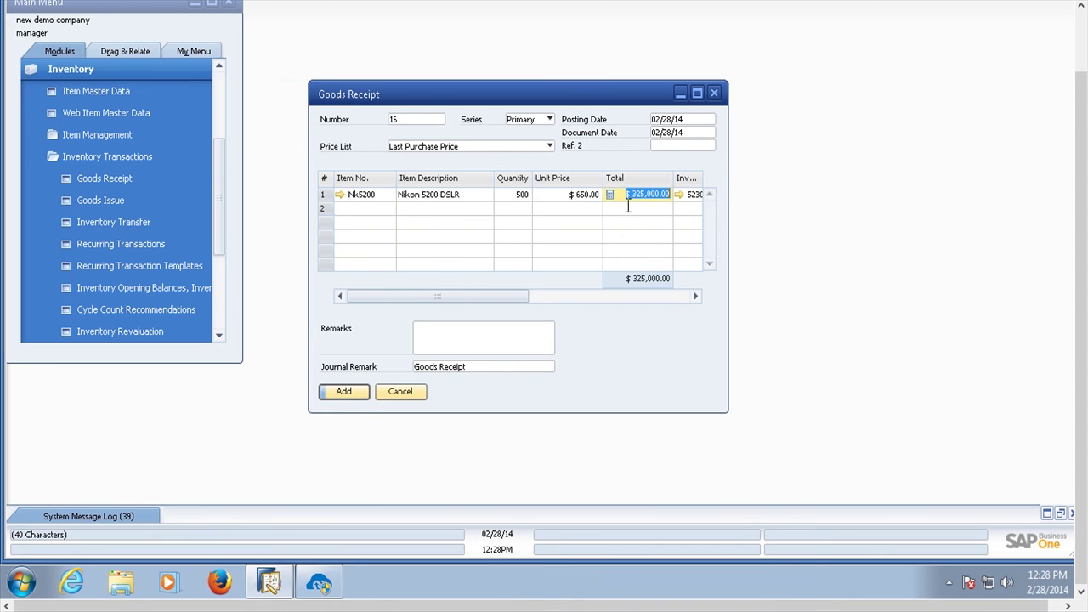
- Add and confirm the goods receipt, then close the blank form
{"action": "left_click", "coordinate": [349, 398]}
{"action": "left_click", "coordinate": [396, 256]}
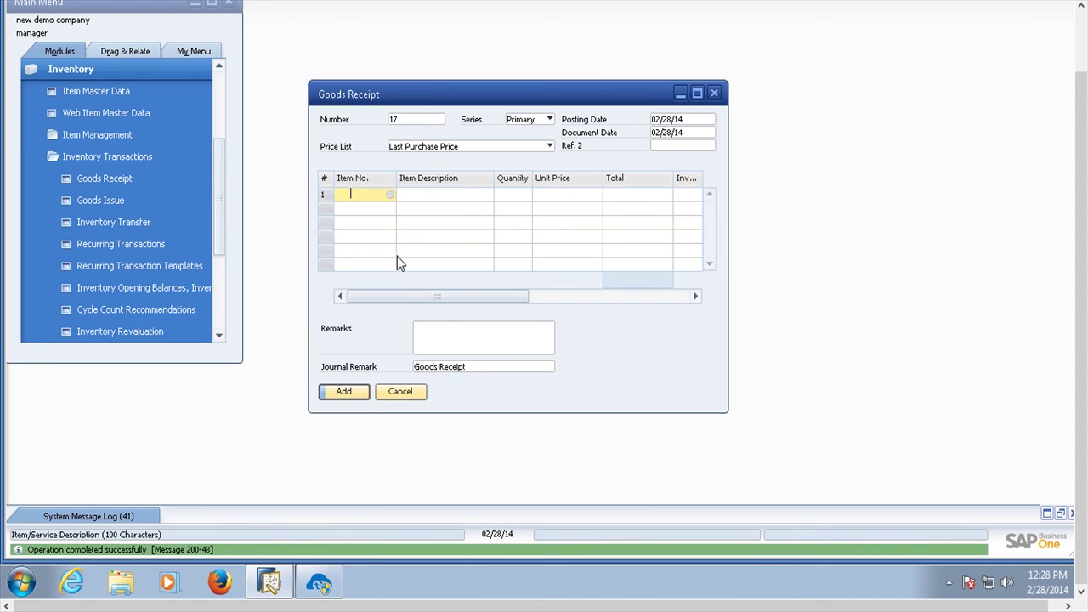
{"action": "left_click", "coordinate": [410, 395]}
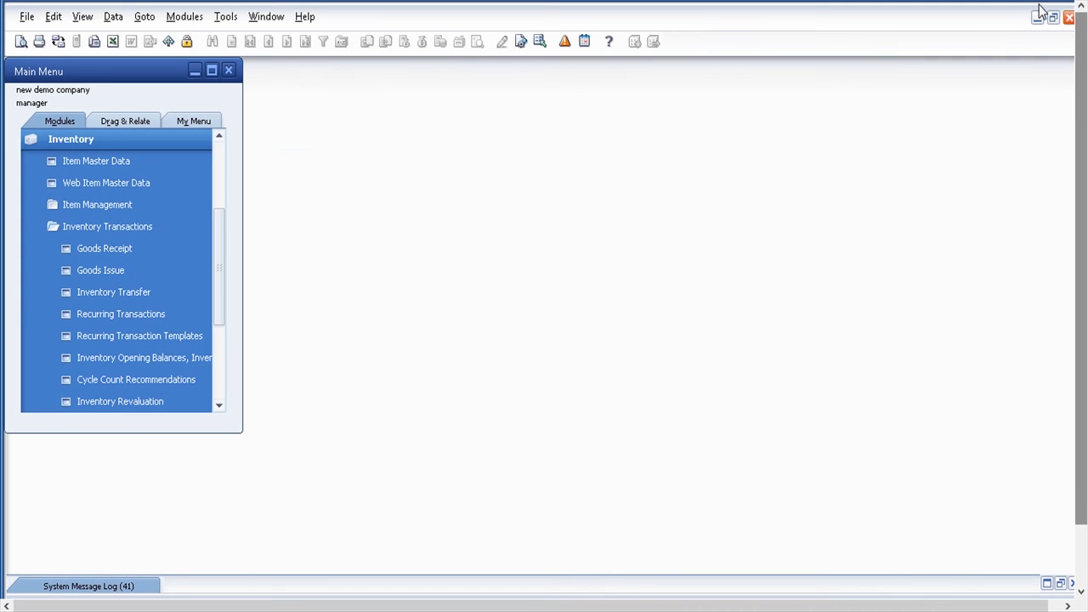
- Run AppsConnect's Stock Update sync instead of Simple Product Upload and acknowledge completion
{"action": "left_click", "coordinate": [1036, 22]}
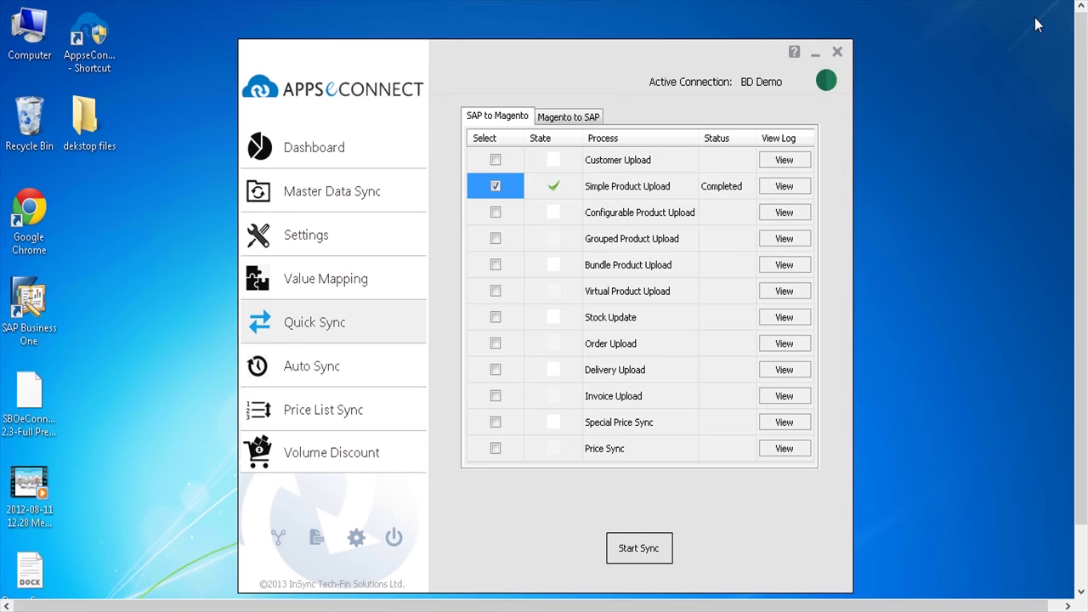
{"action": "left_click", "coordinate": [496, 187]}
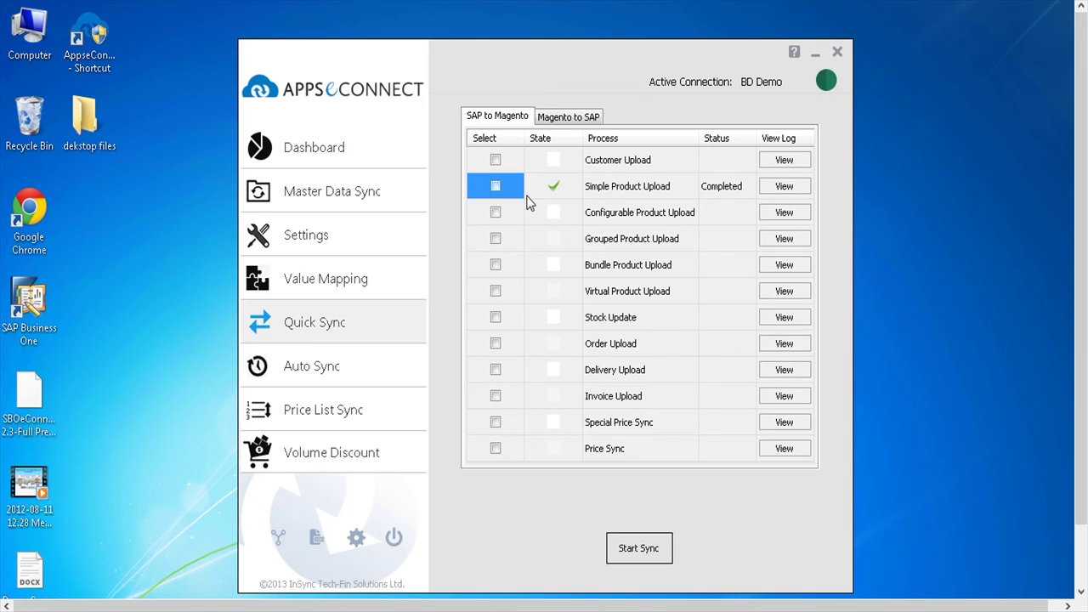
{"action": "left_click", "coordinate": [496, 317]}
{"action": "left_click", "coordinate": [645, 553]}
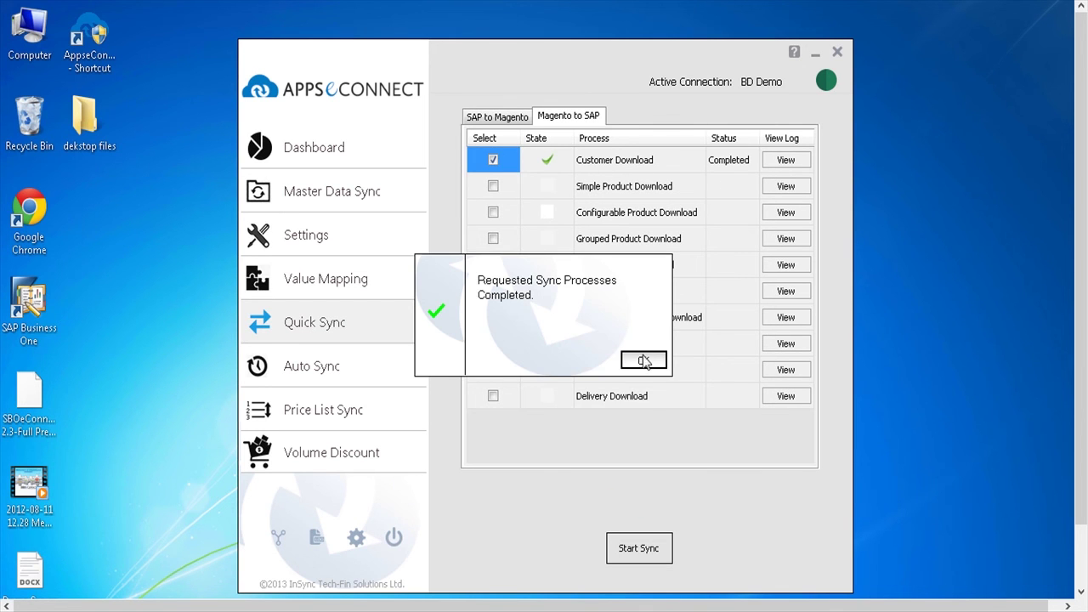
{"action": "left_click", "coordinate": [643, 361]}
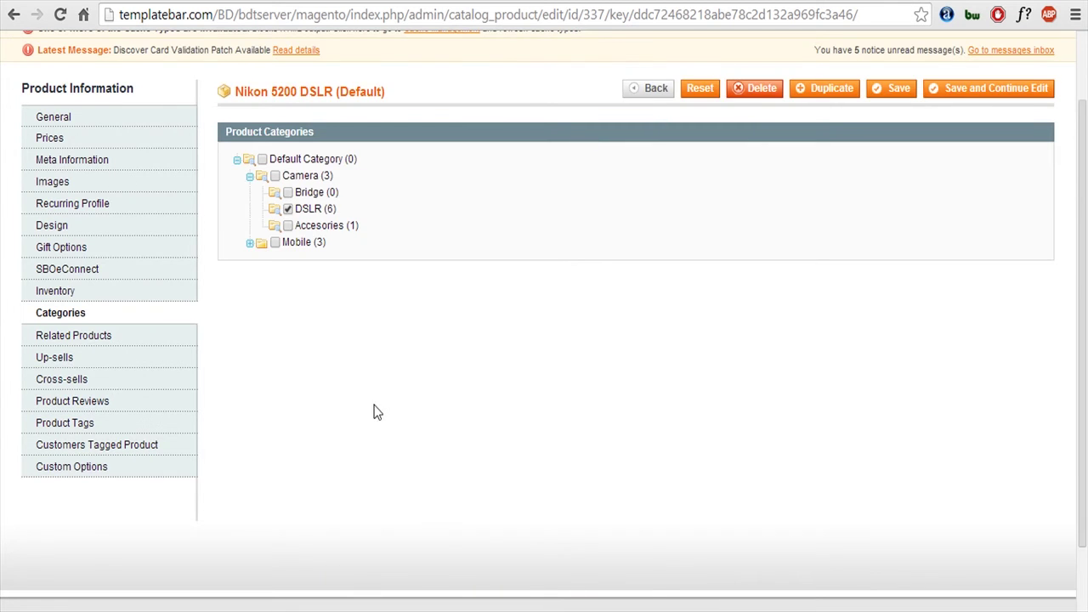
{"action": "scroll", "coordinate": [331, 387], "scroll_direction": "up", "scroll_amount": 1}
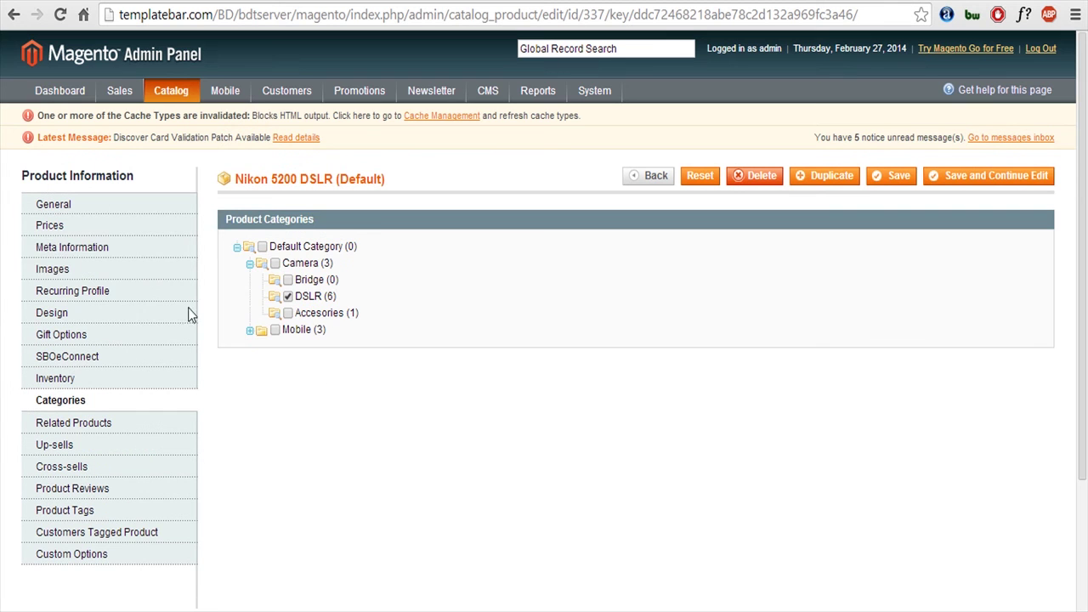
- Review the Nikon 5200 DSLR's Inventory tab showing Qty 500 and In Stock
{"action": "left_click", "coordinate": [85, 380]}
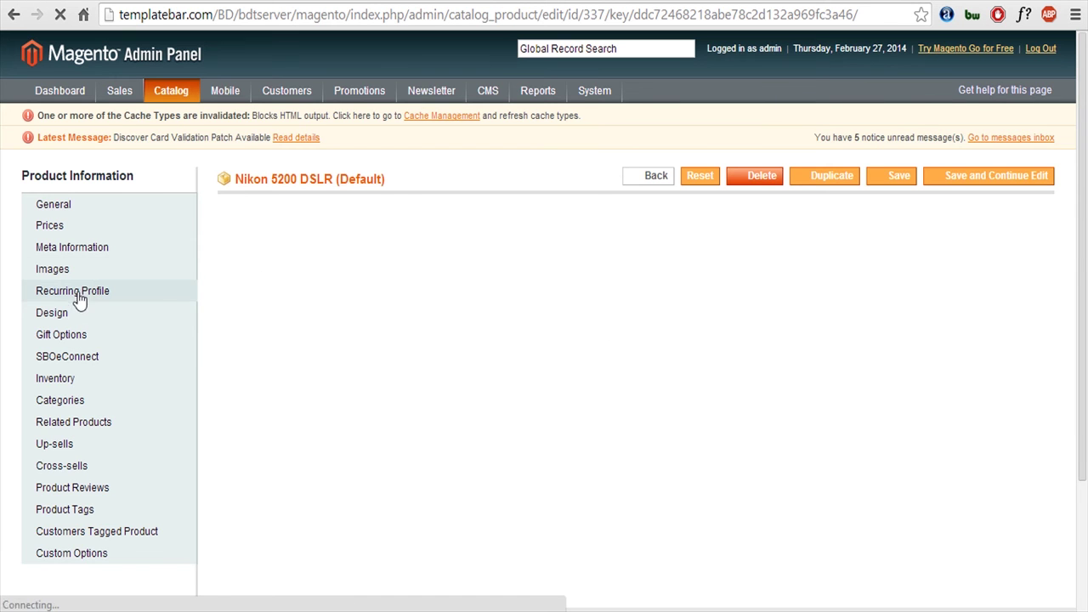
{"action": "left_click", "coordinate": [72, 380]}
{"action": "scroll", "coordinate": [464, 298], "scroll_direction": "down", "scroll_amount": 1}
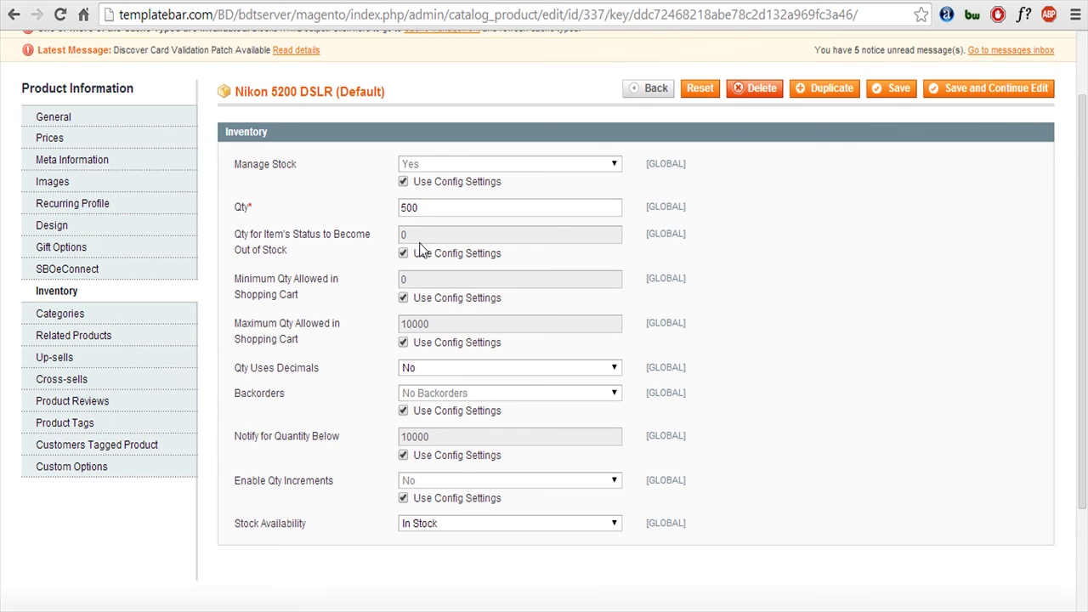
{"action": "scroll", "coordinate": [463, 444], "scroll_direction": "down", "scroll_amount": 2}
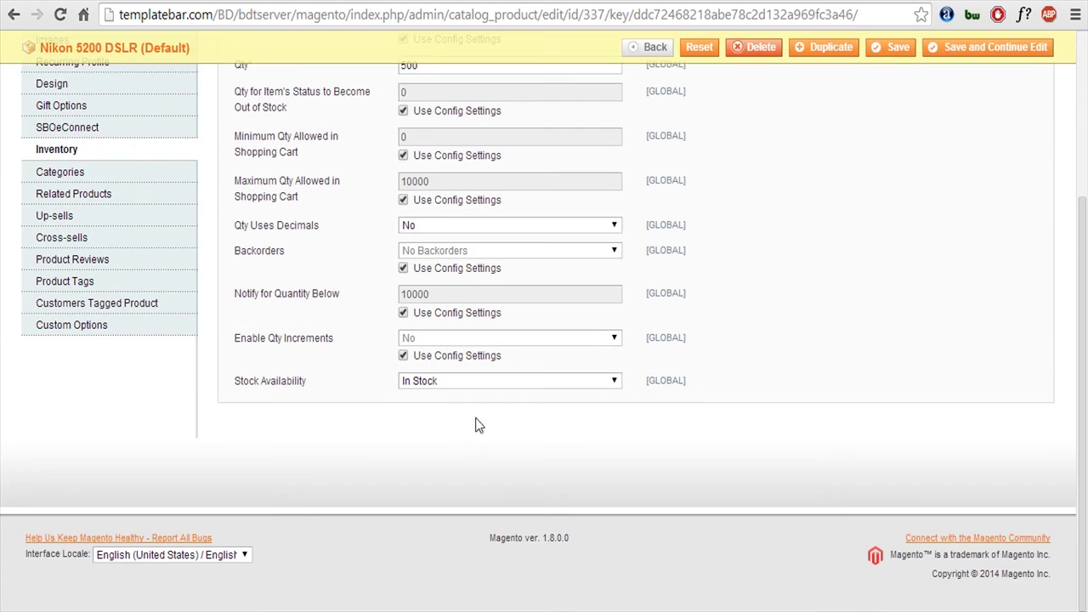
{"action": "scroll", "coordinate": [477, 427], "scroll_direction": "up", "scroll_amount": 2}
{"action": "scroll", "coordinate": [531, 457], "scroll_direction": "down", "scroll_amount": 1}
{"action": "scroll", "coordinate": [517, 443], "scroll_direction": "up", "scroll_amount": 2}
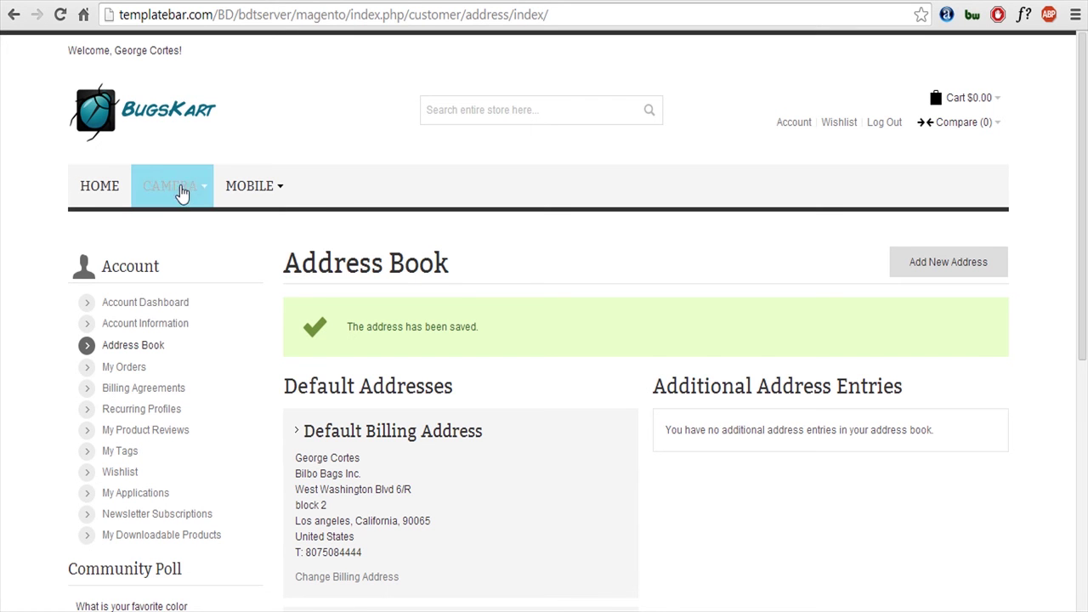
- Add the Nikon 5200 DSLR from the Camera > DSLR category to the cart
{"action": "mouse_move", "coordinate": [182, 194]}
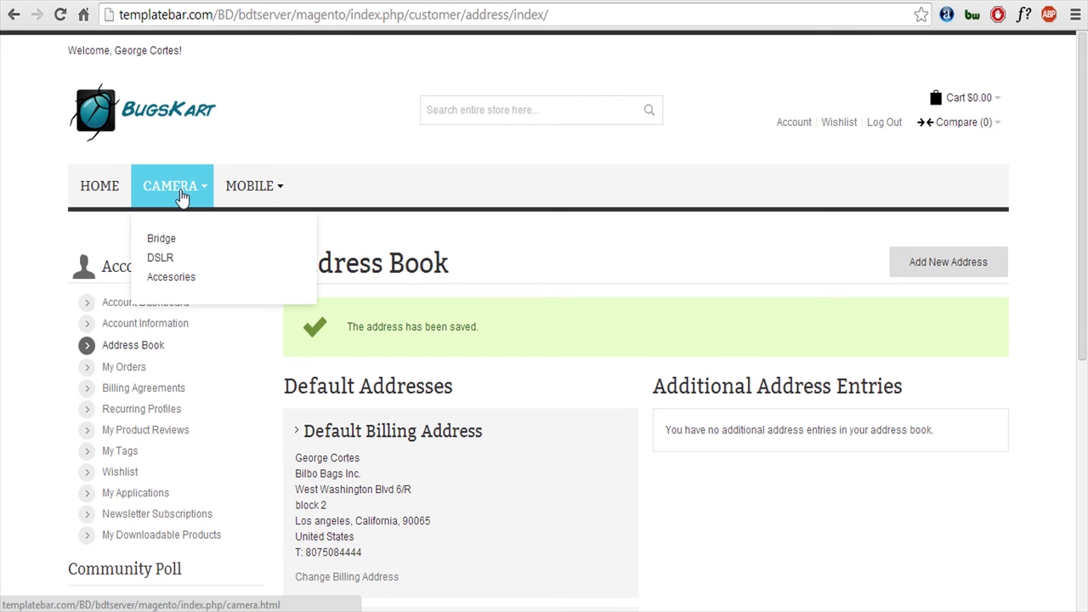
{"action": "left_click", "coordinate": [152, 257]}
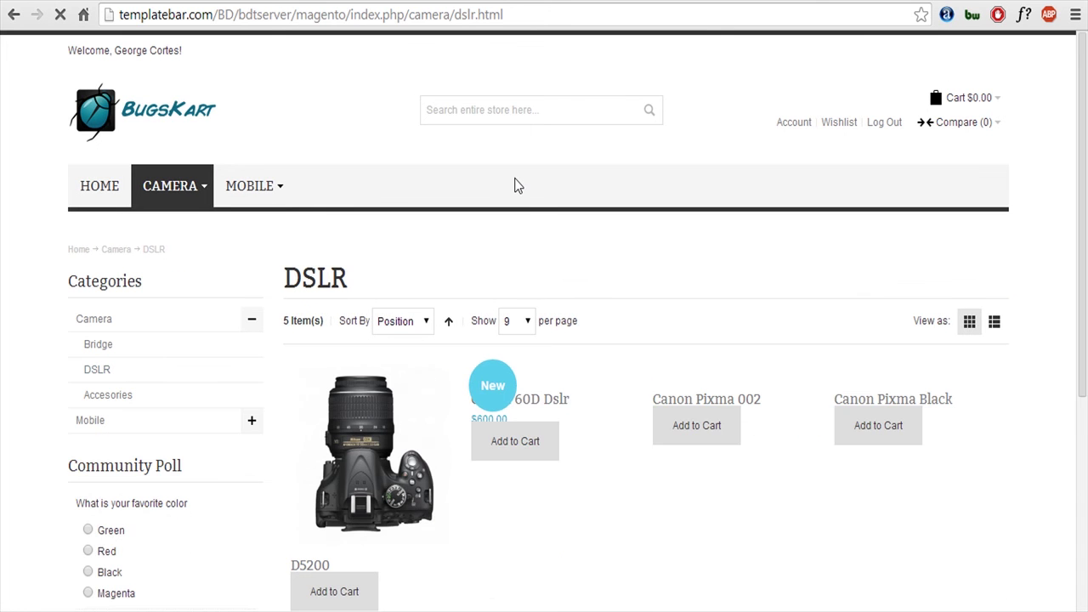
{"action": "scroll", "coordinate": [571, 289], "scroll_direction": "down", "scroll_amount": 2}
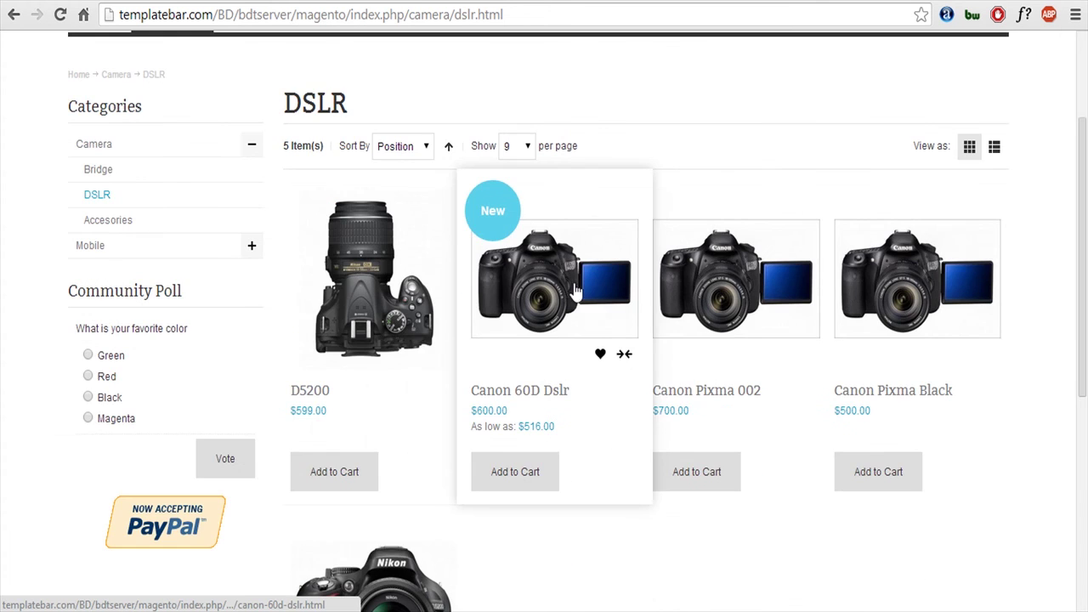
{"action": "scroll", "coordinate": [466, 419], "scroll_direction": "down", "scroll_amount": 1}
{"action": "scroll", "coordinate": [466, 425], "scroll_direction": "down", "scroll_amount": 2}
{"action": "scroll", "coordinate": [479, 434], "scroll_direction": "down", "scroll_amount": 1}
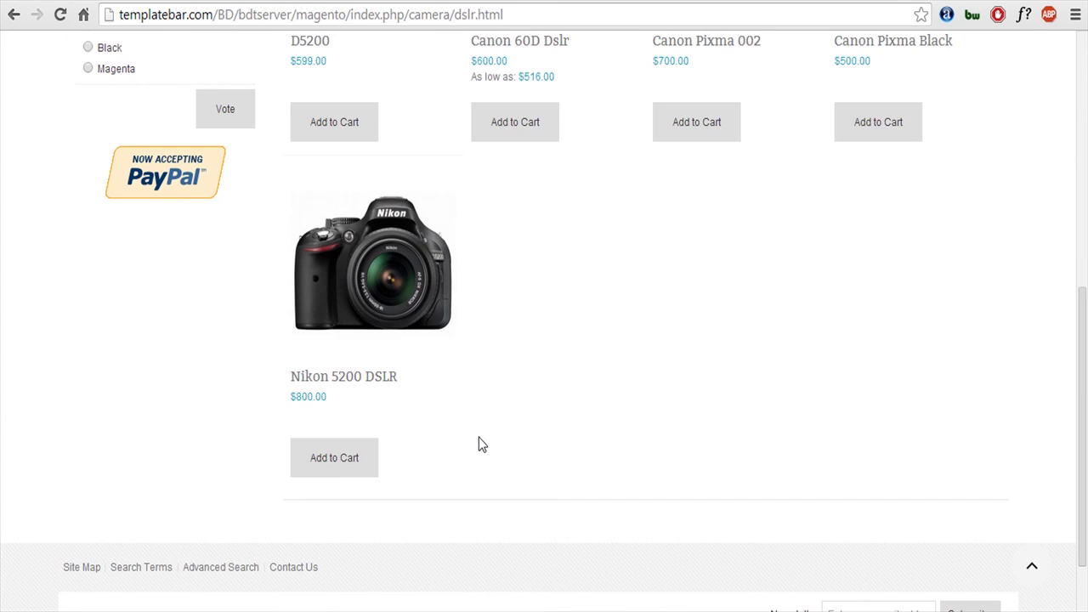
{"action": "scroll", "coordinate": [478, 438], "scroll_direction": "down", "scroll_amount": 1}
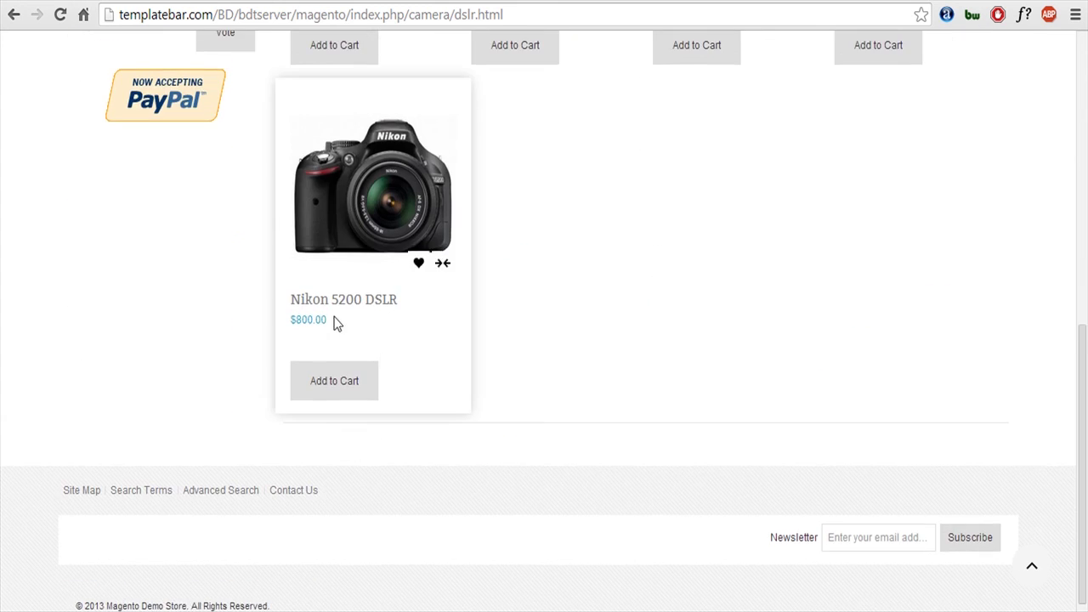
{"action": "left_click", "coordinate": [327, 390]}
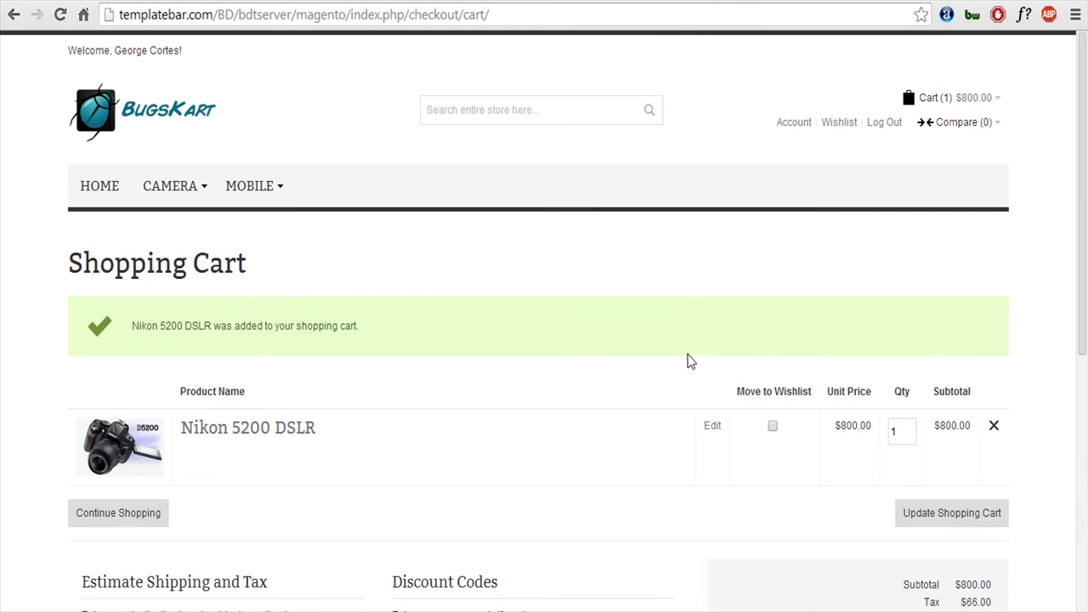
- Check out with the saved billing address, flat-rate shipping and check/money order, then place the order
{"action": "scroll", "coordinate": [689, 362], "scroll_direction": "down", "scroll_amount": 1}
{"action": "scroll", "coordinate": [691, 366], "scroll_direction": "down", "scroll_amount": 1}
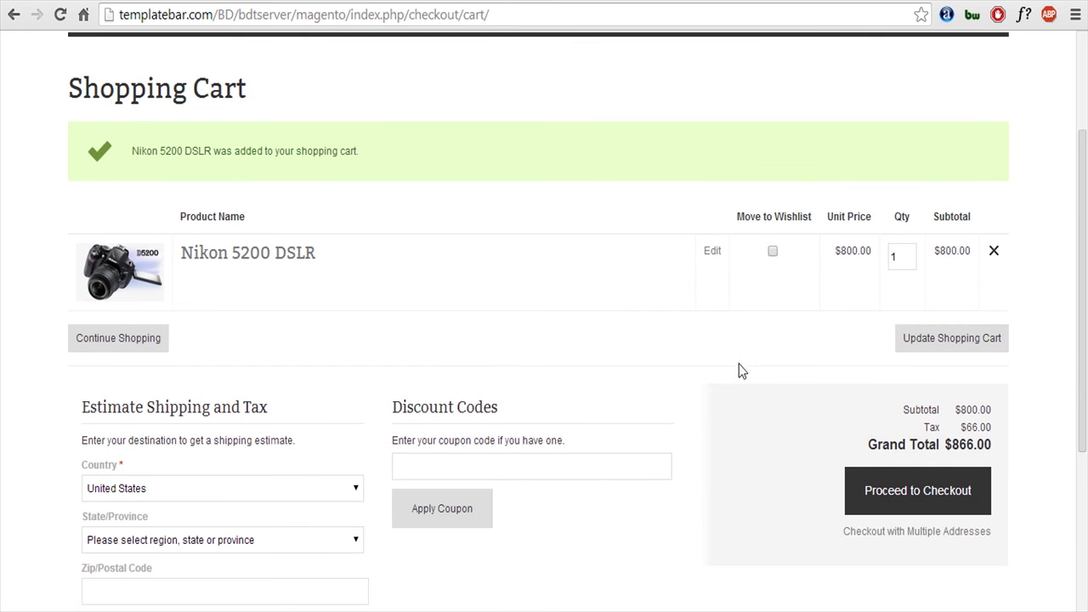
{"action": "left_click", "coordinate": [924, 500]}
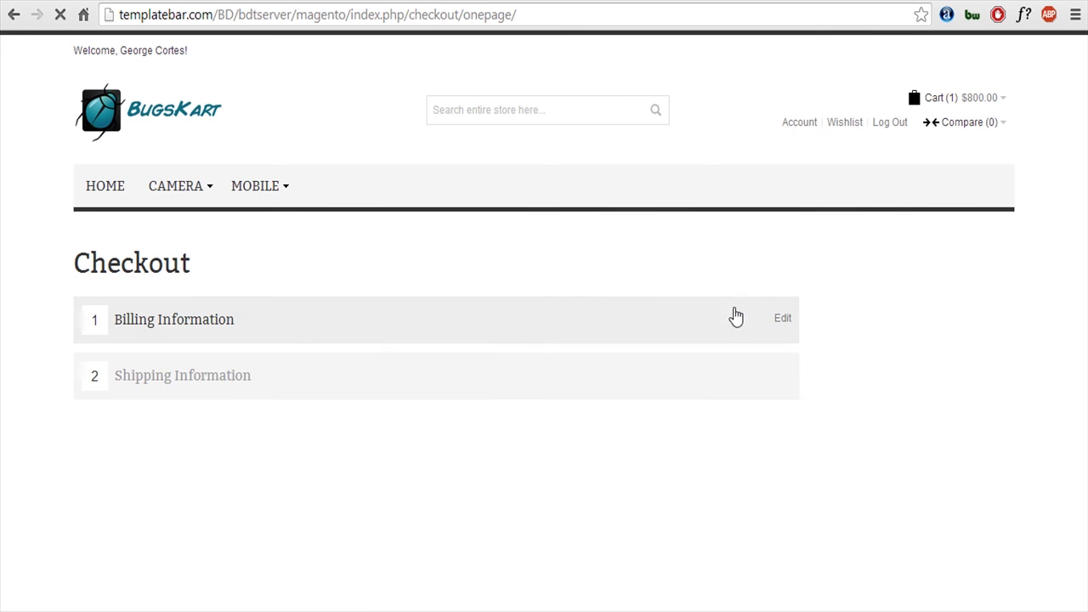
{"action": "scroll", "coordinate": [706, 357], "scroll_direction": "down", "scroll_amount": 1}
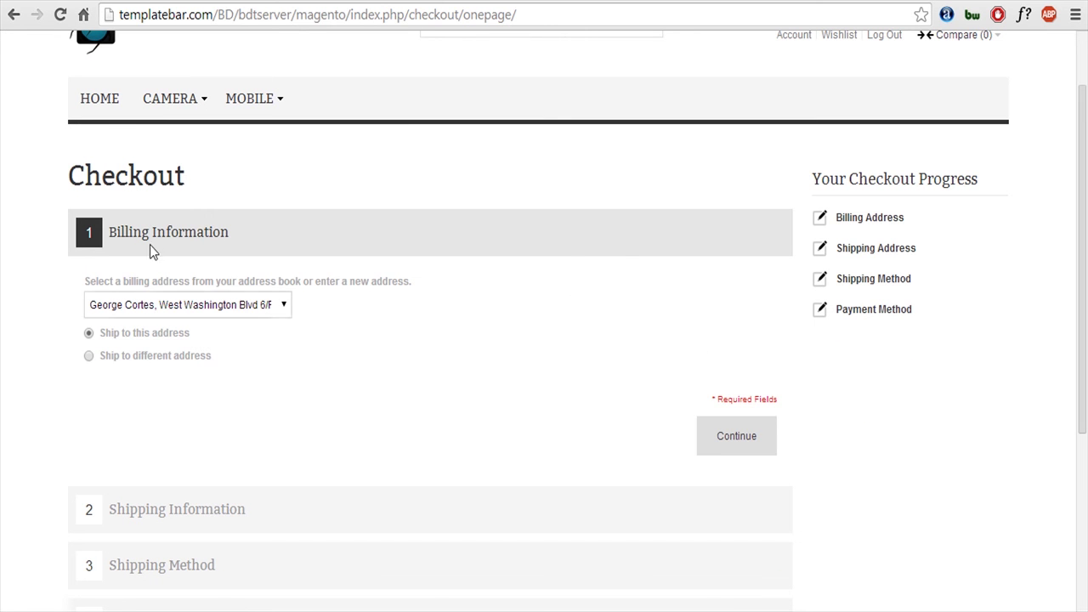
{"action": "left_click", "coordinate": [737, 435]}
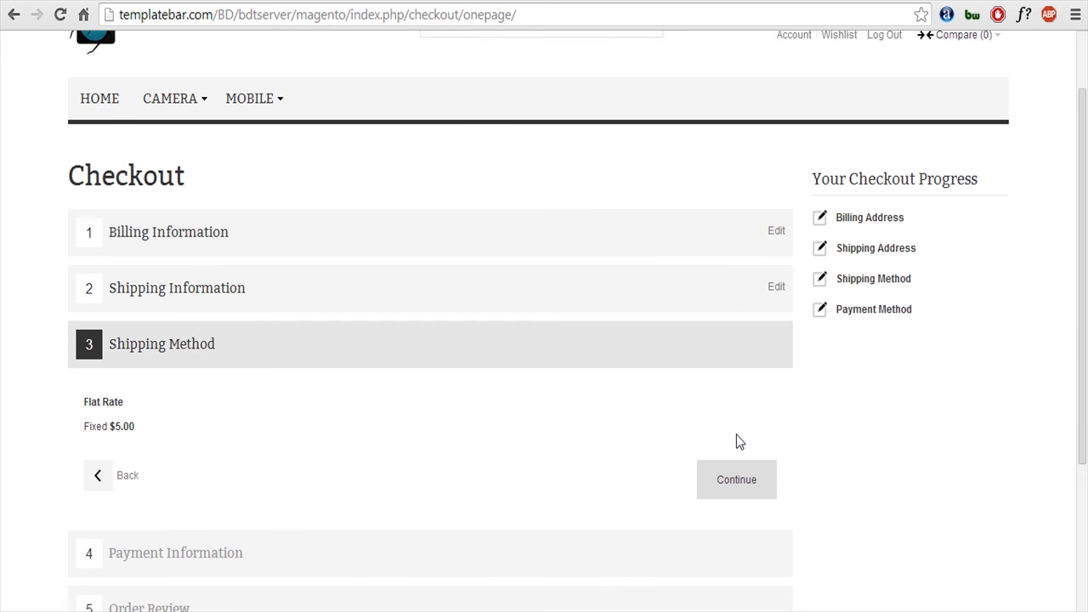
{"action": "scroll", "coordinate": [737, 435], "scroll_direction": "down", "scroll_amount": 1}
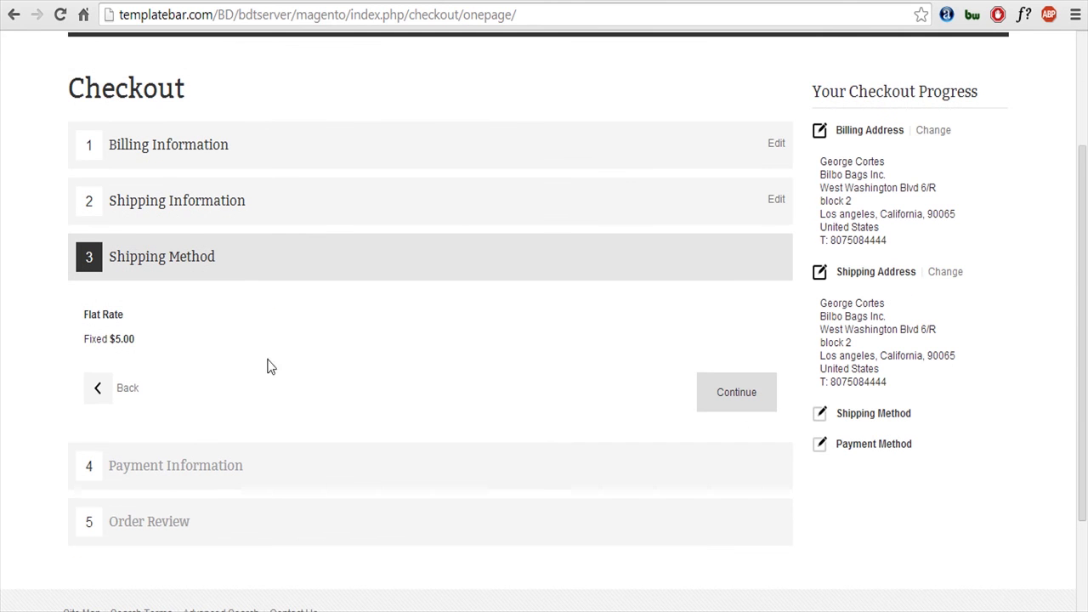
{"action": "left_click", "coordinate": [737, 395]}
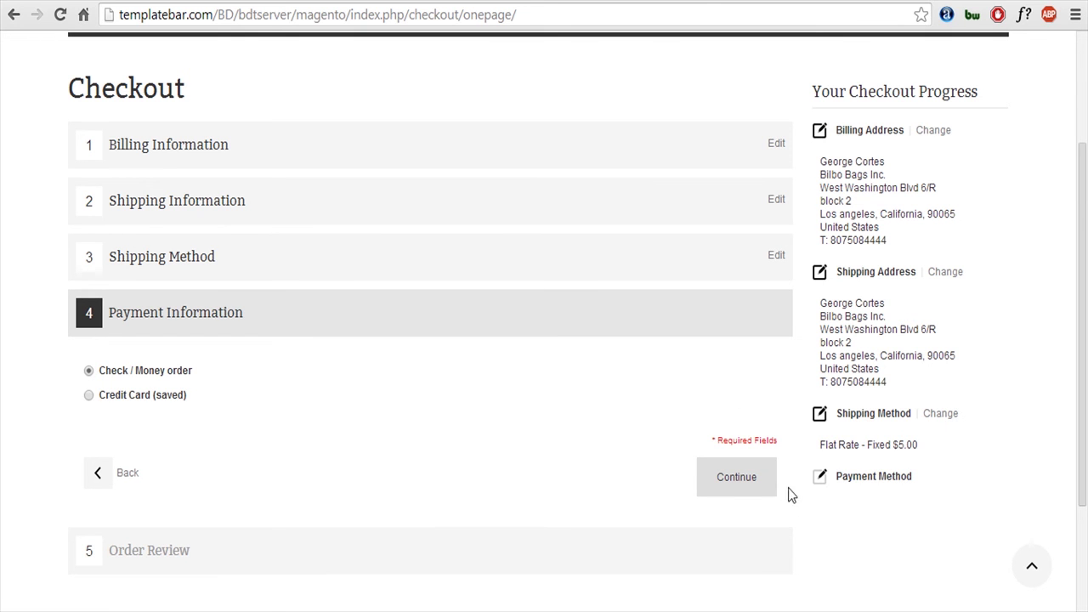
{"action": "left_click", "coordinate": [738, 481]}
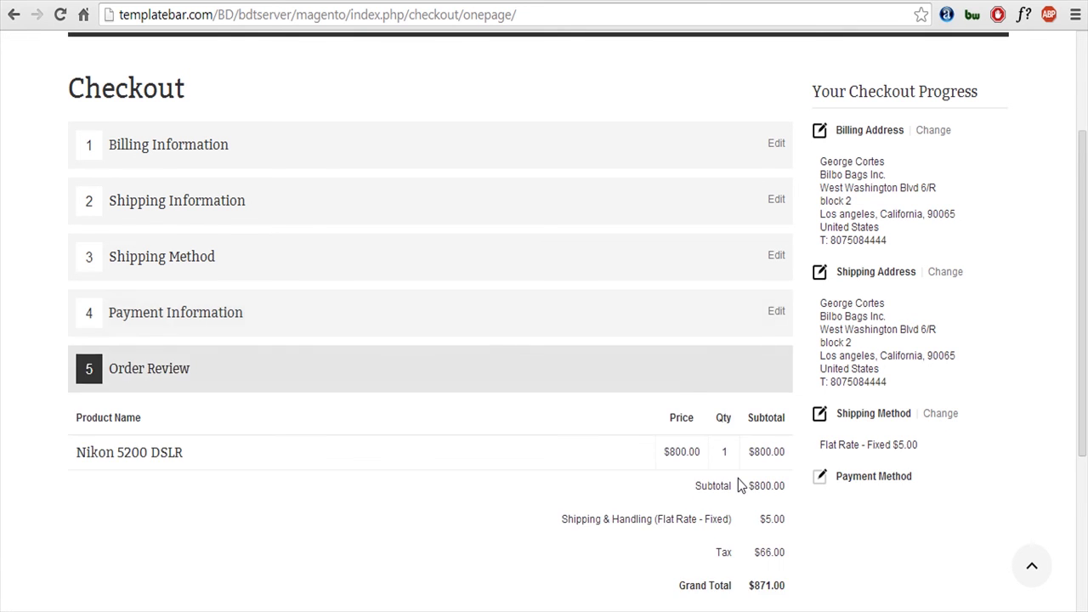
{"action": "scroll", "coordinate": [738, 478], "scroll_direction": "down", "scroll_amount": 1}
{"action": "left_click", "coordinate": [722, 551]}
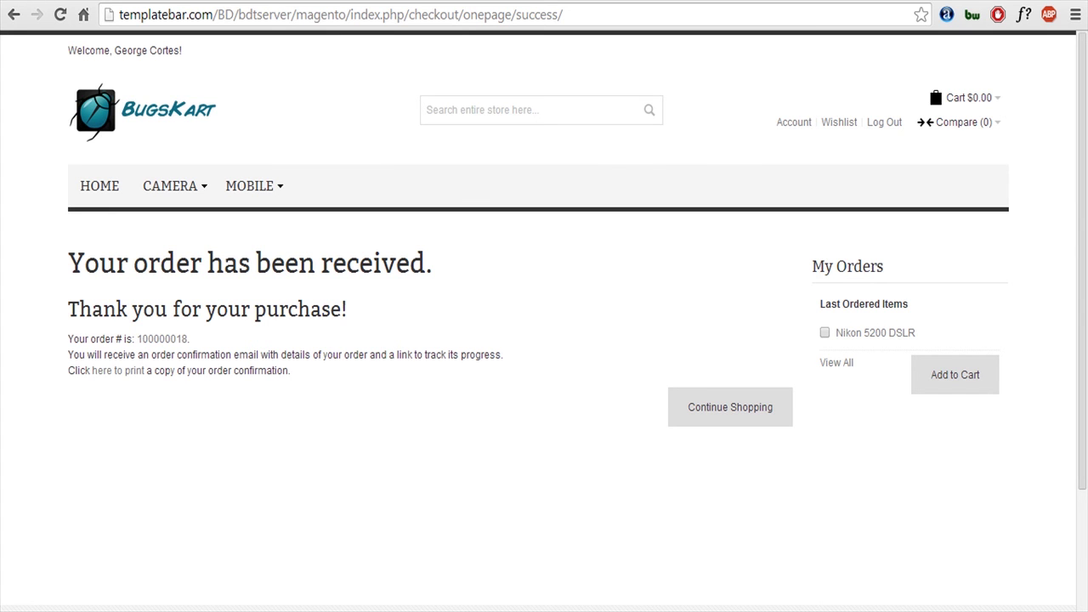
- Run the Magento-to-SAP Order Download sync with Customer Download unticked and acknowledge completion
{"action": "mouse_move", "coordinate": [561, 611]}
{"action": "left_click", "coordinate": [560, 535]}
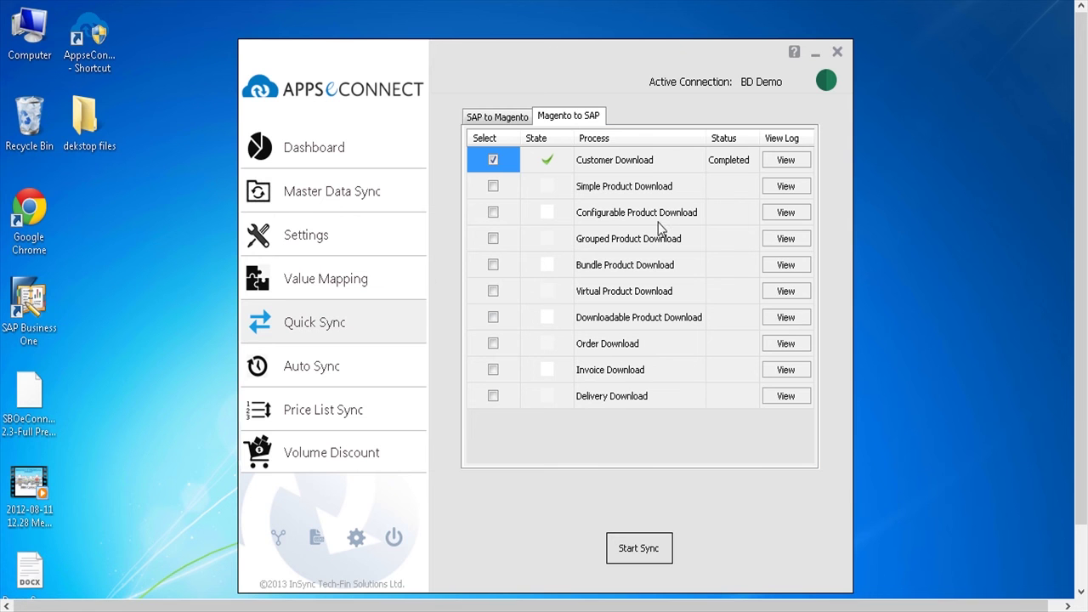
{"action": "left_click", "coordinate": [493, 161]}
{"action": "left_click", "coordinate": [494, 344]}
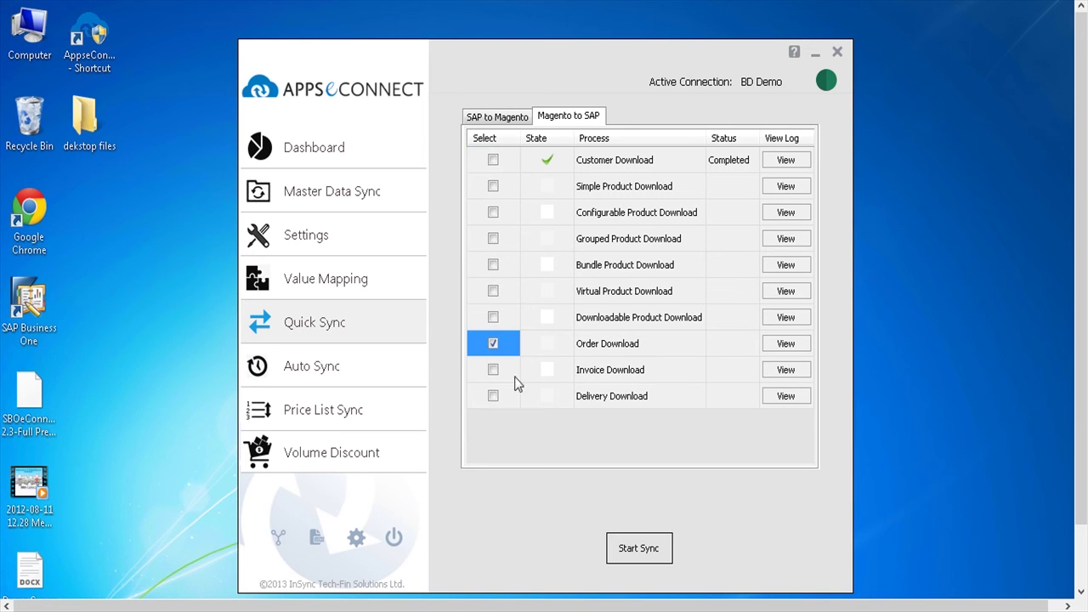
{"action": "left_click", "coordinate": [650, 550]}
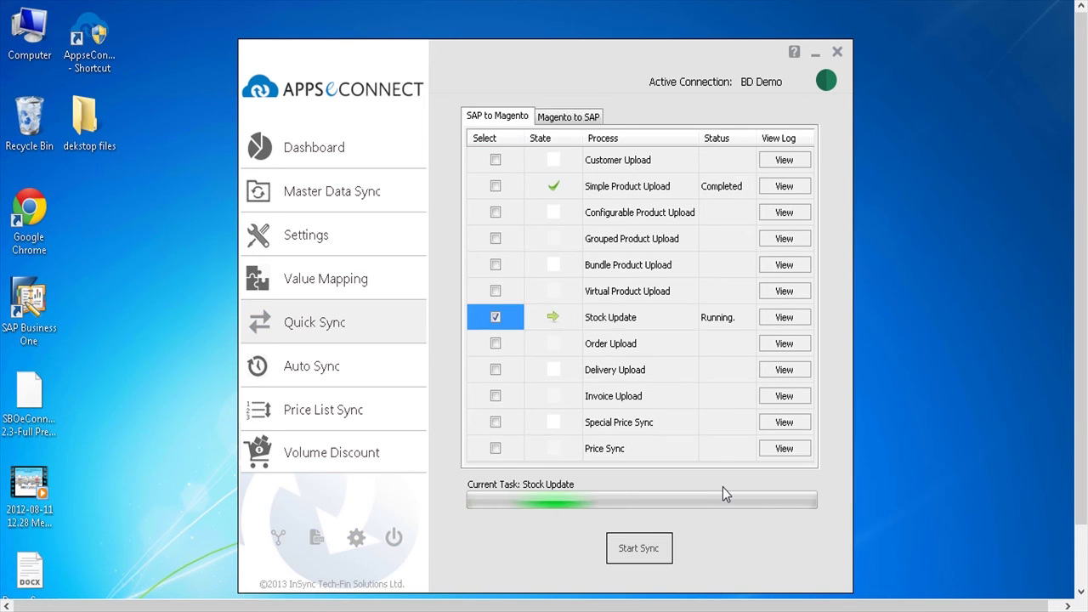
{"action": "left_click", "coordinate": [569, 119]}
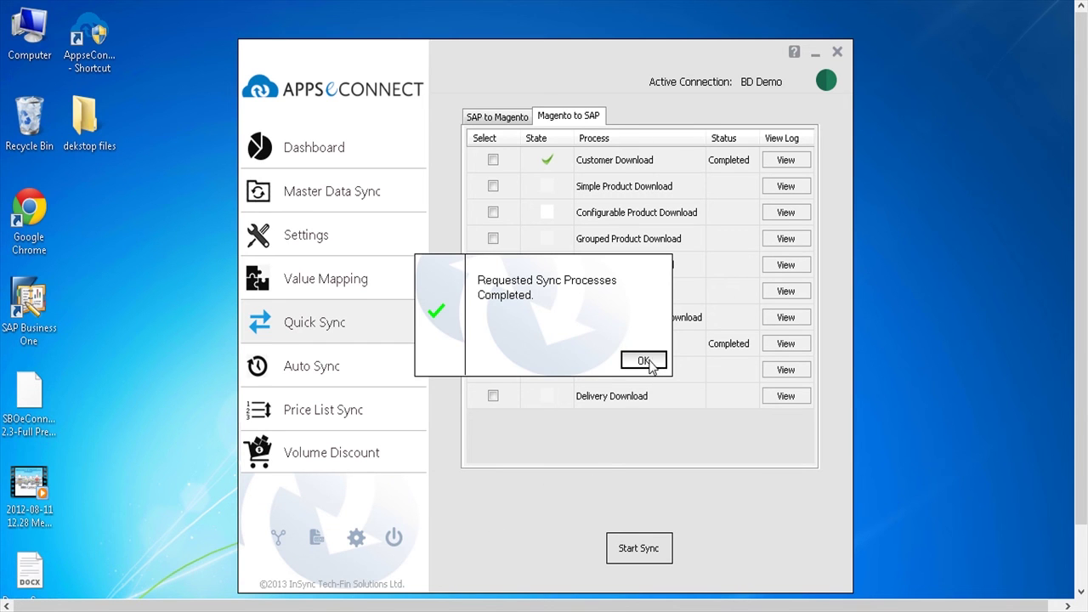
{"action": "left_click", "coordinate": [644, 362]}
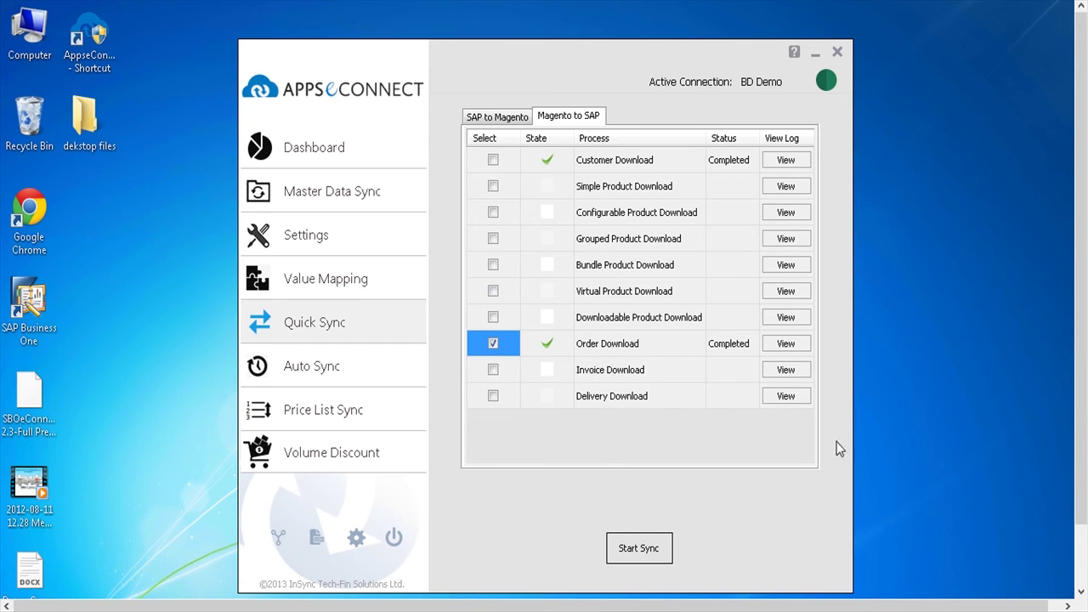
{"action": "left_click_drag", "start_coordinate": [1082, 425], "coordinate": [1083, 510]}
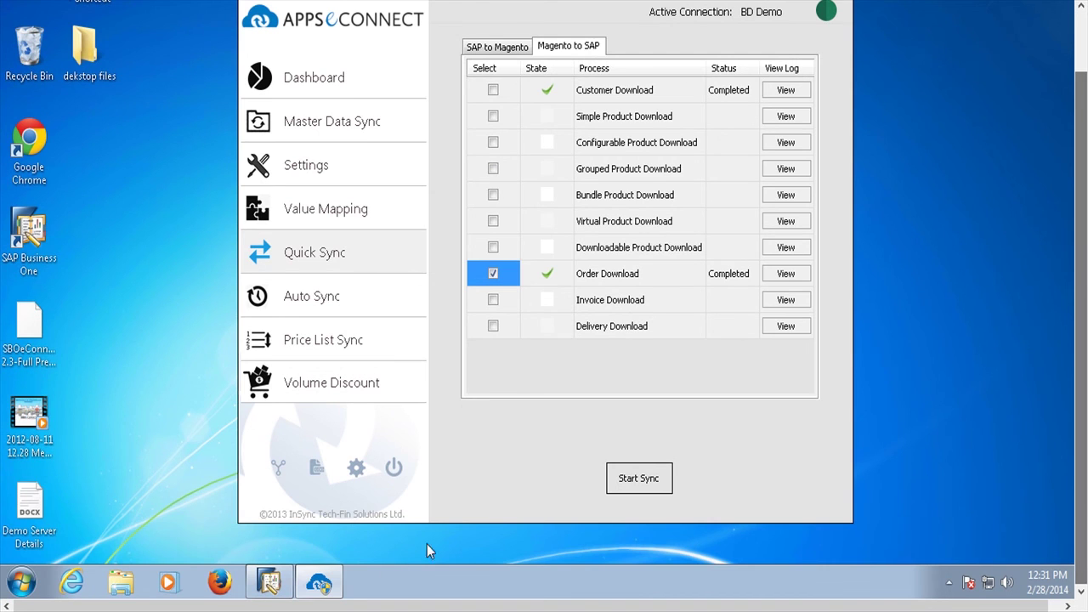
{"action": "left_click", "coordinate": [269, 583]}
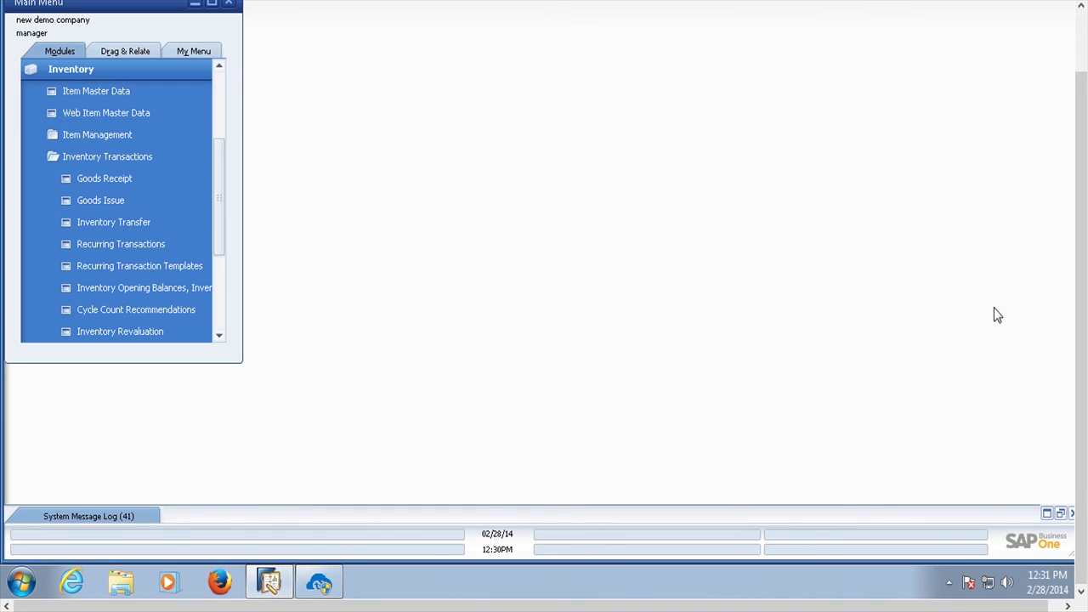
- Open Sales - A/R > Sales Order and browse to the web order for one Nk5200, $871 total
{"action": "left_click_drag", "start_coordinate": [1081, 310], "coordinate": [1082, 251]}
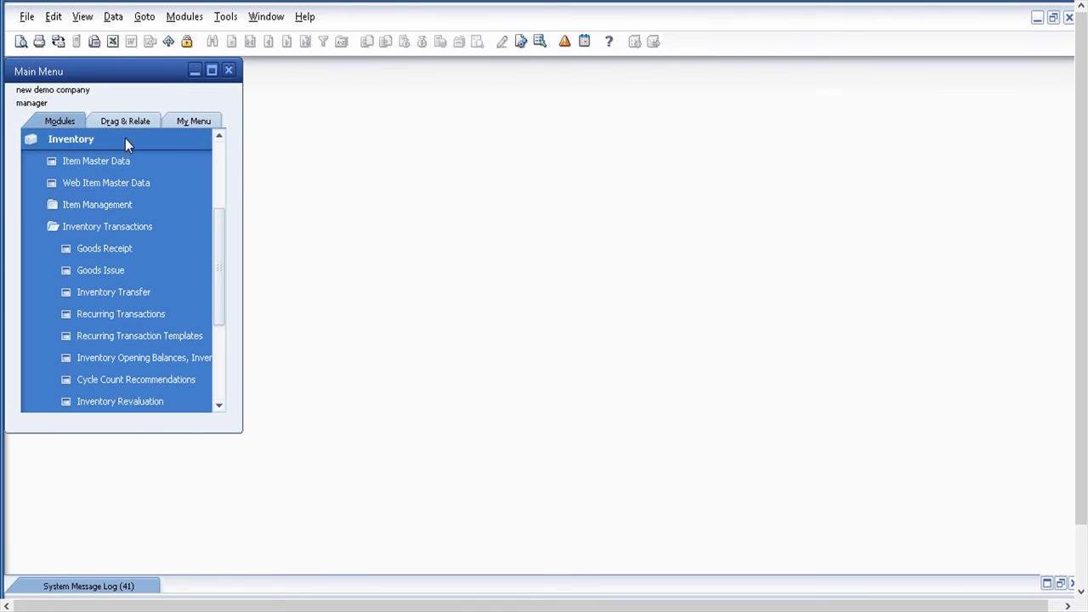
{"action": "left_click", "coordinate": [125, 139]}
{"action": "left_click", "coordinate": [84, 204]}
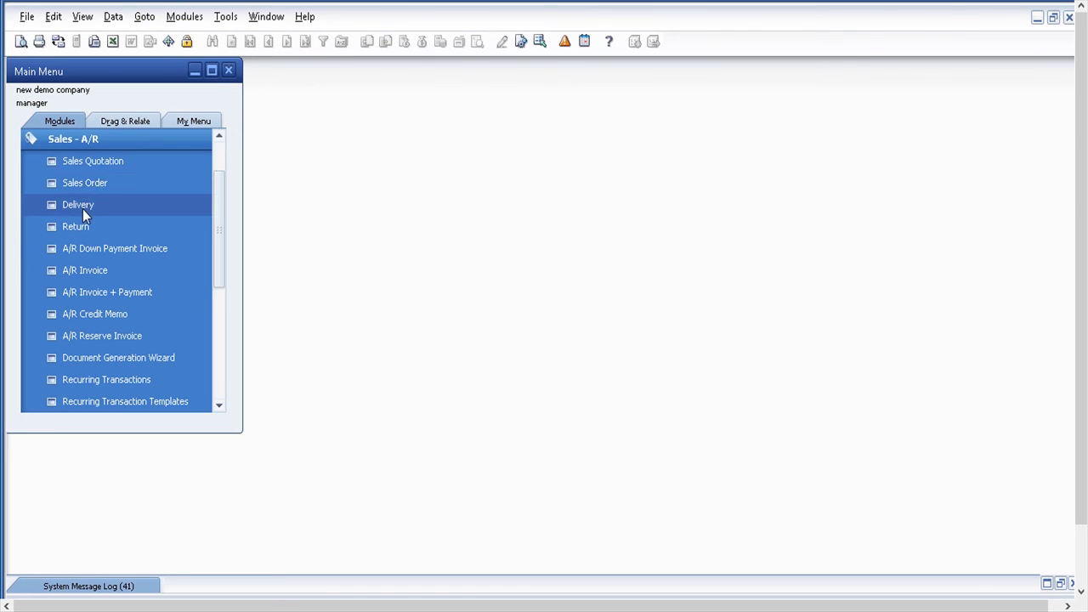
{"action": "left_click", "coordinate": [98, 184]}
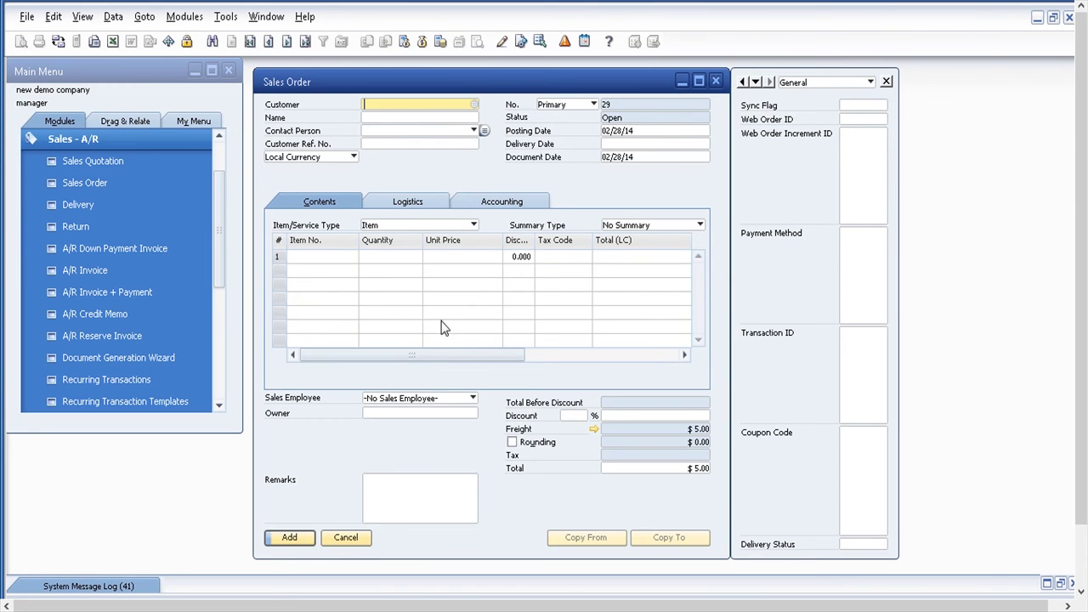
{"action": "left_click", "coordinate": [303, 42]}
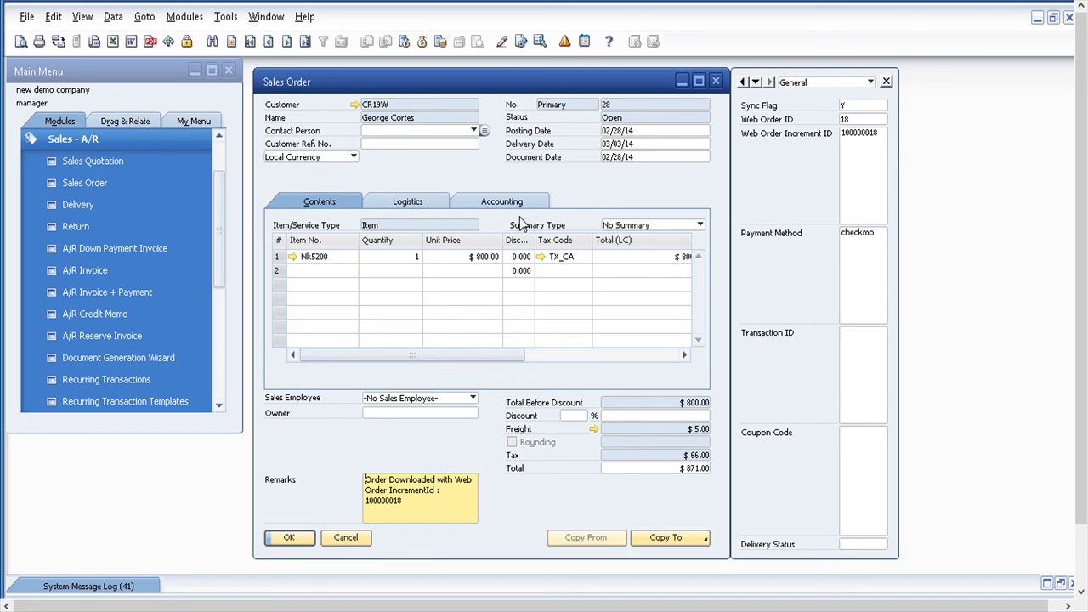
{"action": "left_click", "coordinate": [696, 541]}
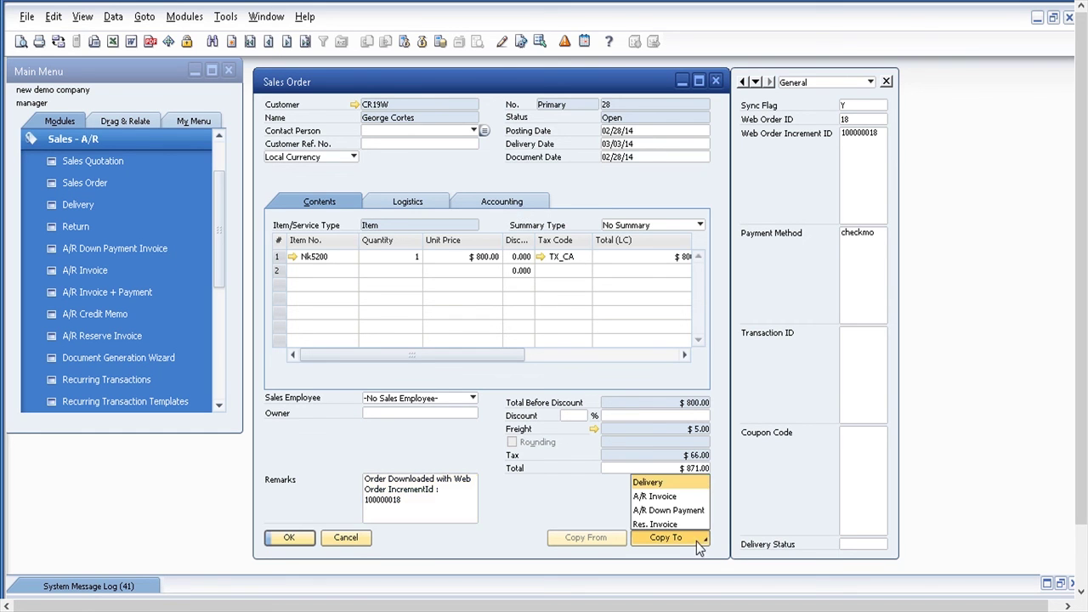
- Copy the sales order to a delivery and add it as Delivery 13
{"action": "left_click", "coordinate": [676, 483]}
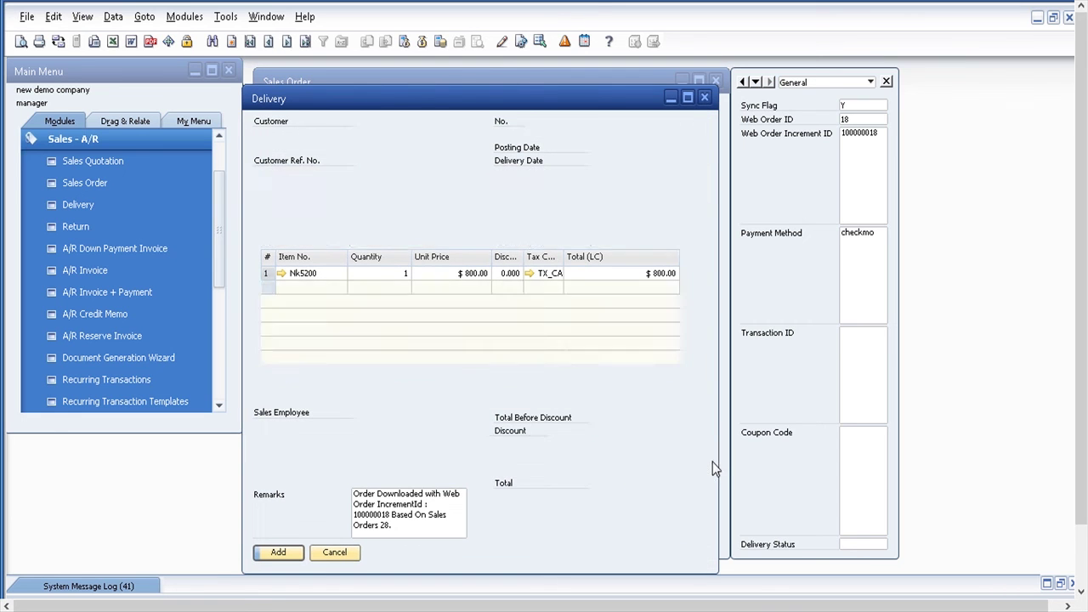
{"action": "left_click", "coordinate": [280, 553]}
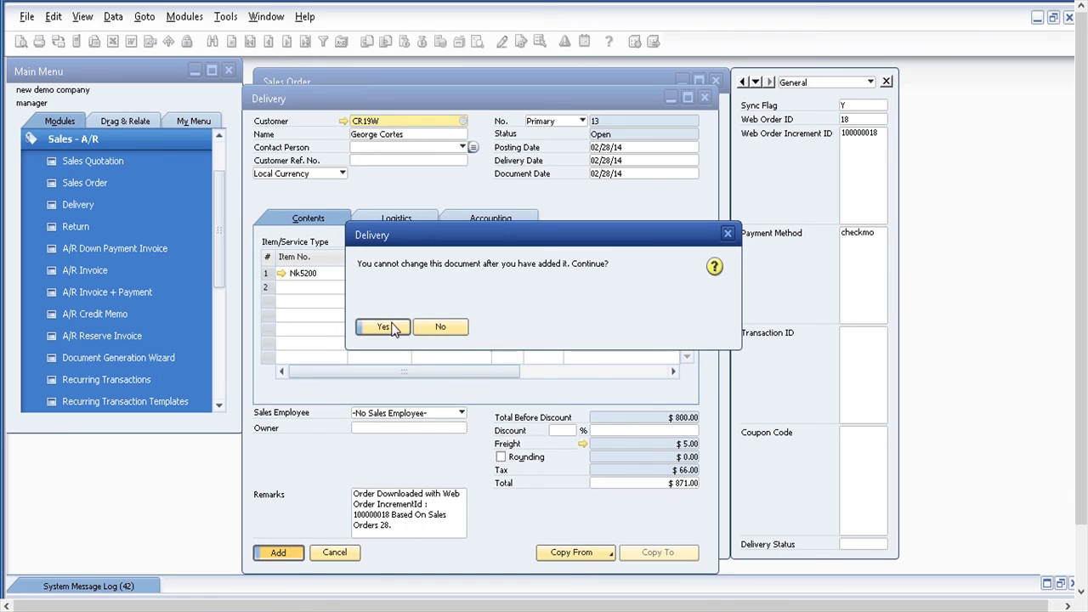
{"action": "left_click", "coordinate": [397, 326]}
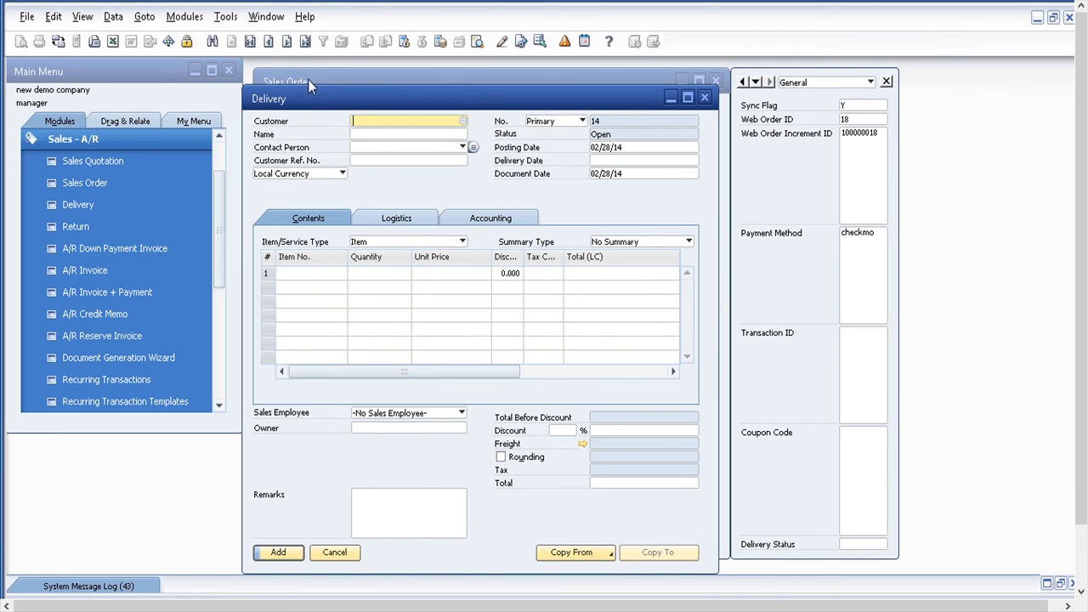
- Copy Delivery 13 to an A/R invoice for $871.00, add it, and close both windows
{"action": "left_click", "coordinate": [305, 43]}
{"action": "left_click", "coordinate": [662, 552]}
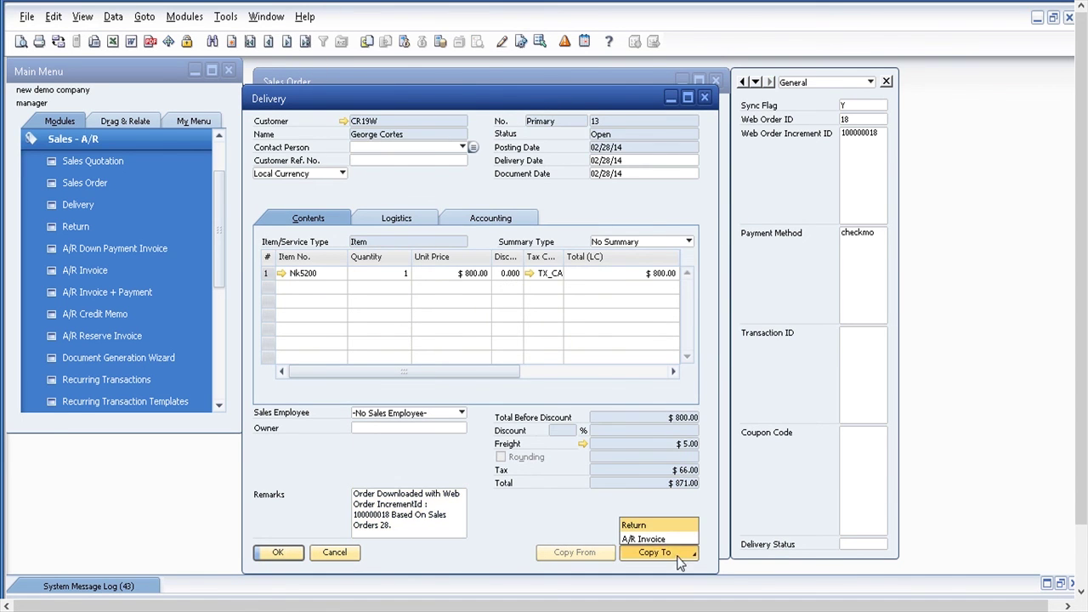
{"action": "left_click", "coordinate": [647, 539]}
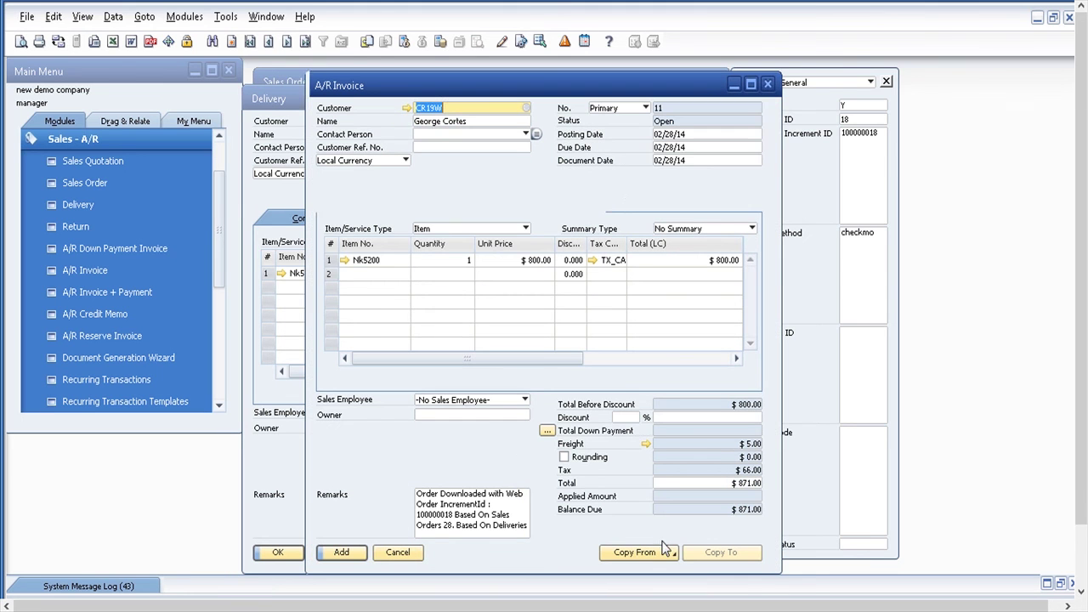
{"action": "left_click", "coordinate": [344, 555]}
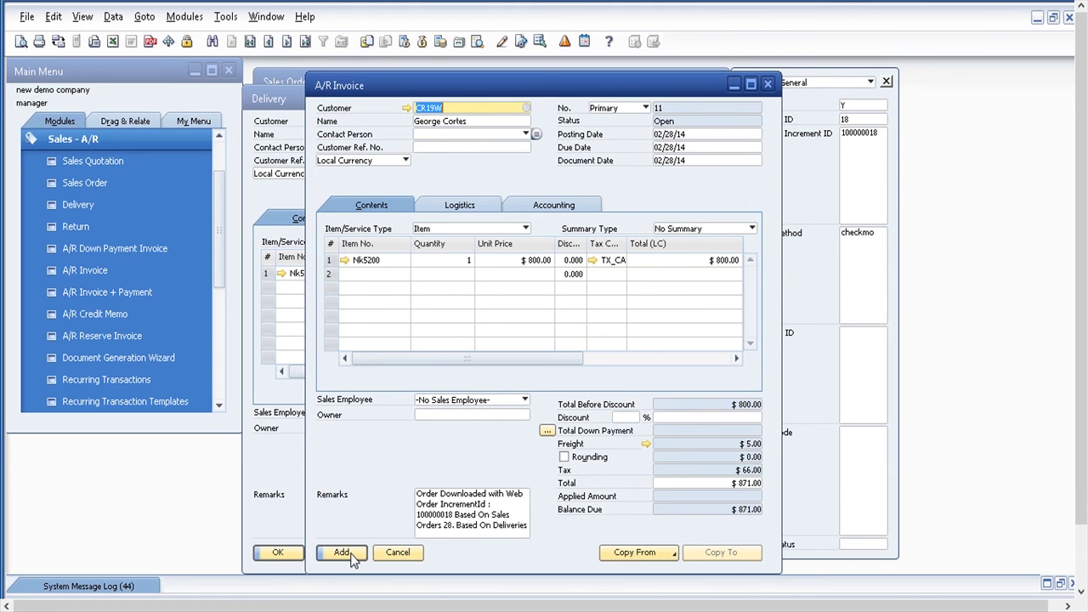
{"action": "left_click", "coordinate": [345, 554]}
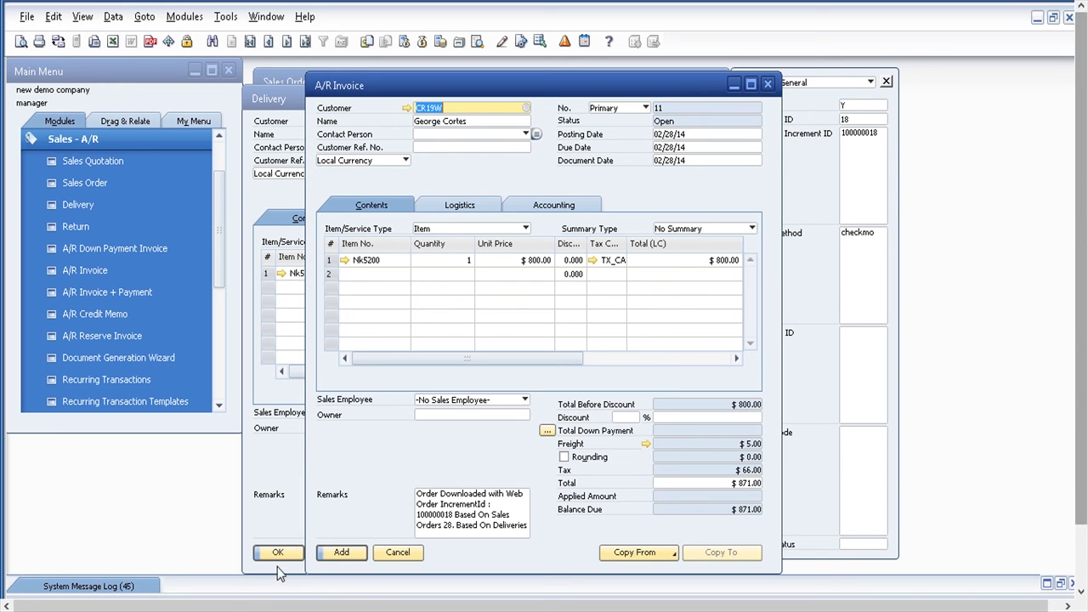
{"action": "left_click", "coordinate": [343, 553]}
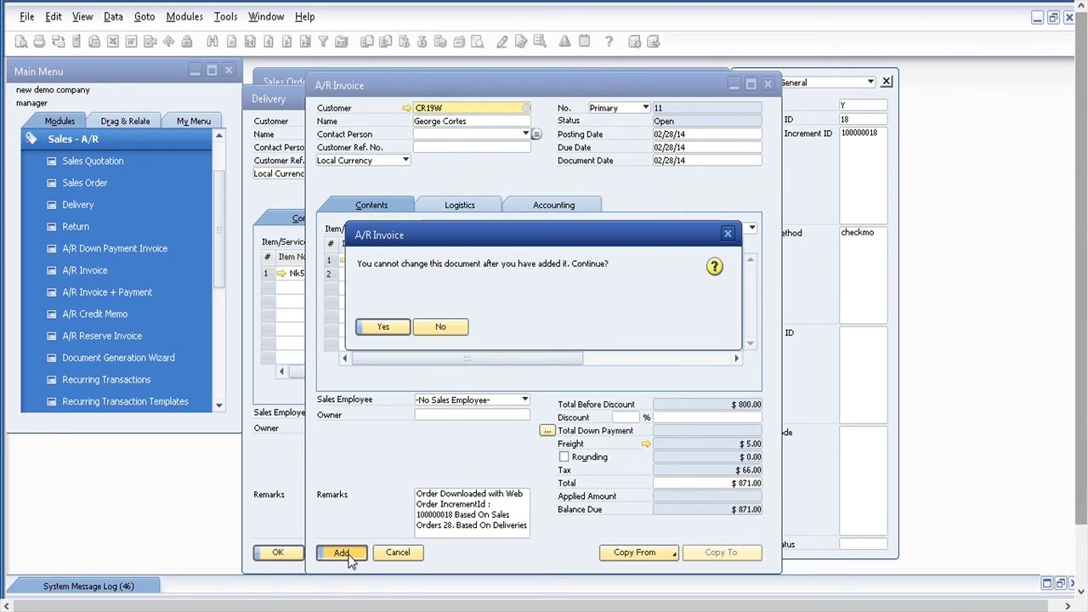
{"action": "left_click", "coordinate": [383, 329]}
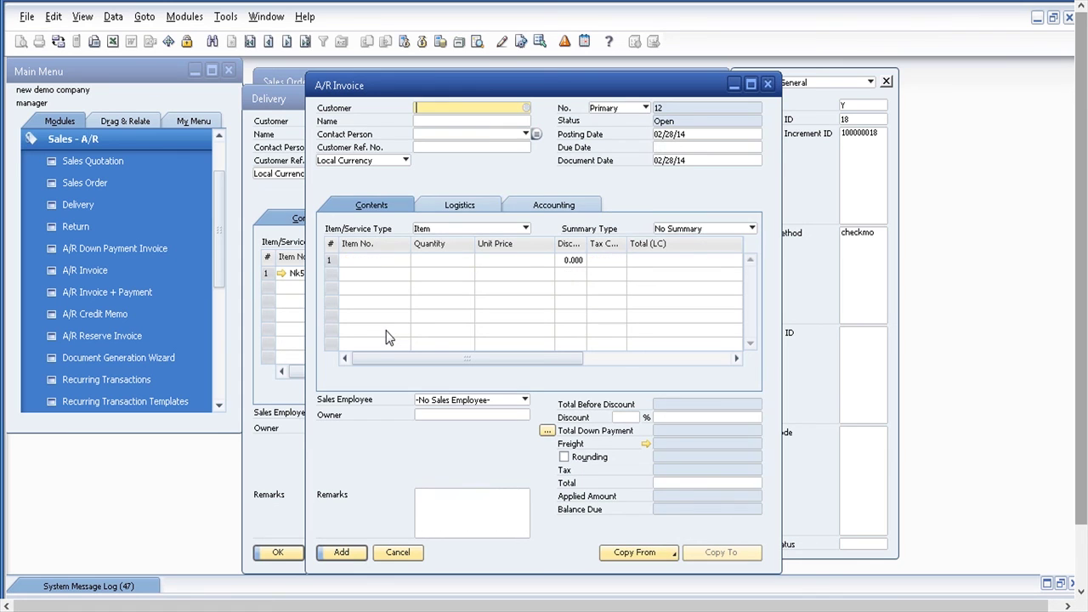
{"action": "left_click", "coordinate": [768, 84]}
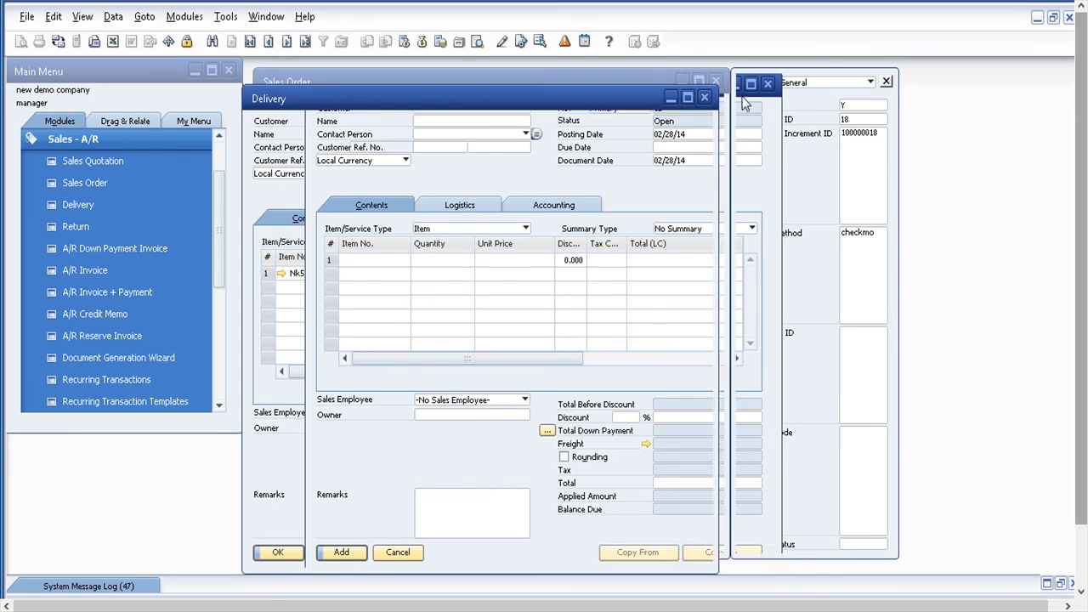
{"action": "left_click", "coordinate": [705, 99]}
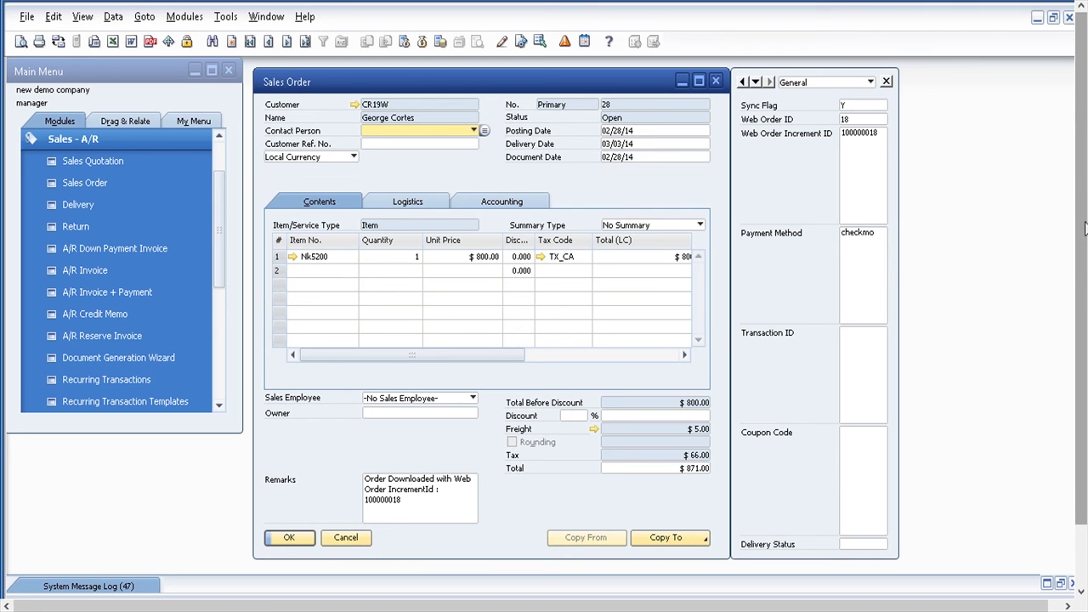
- Run the Delivery Upload sync on AppsConnect's SAP to Magento tab and acknowledge completion
{"action": "left_click", "coordinate": [1036, 20]}
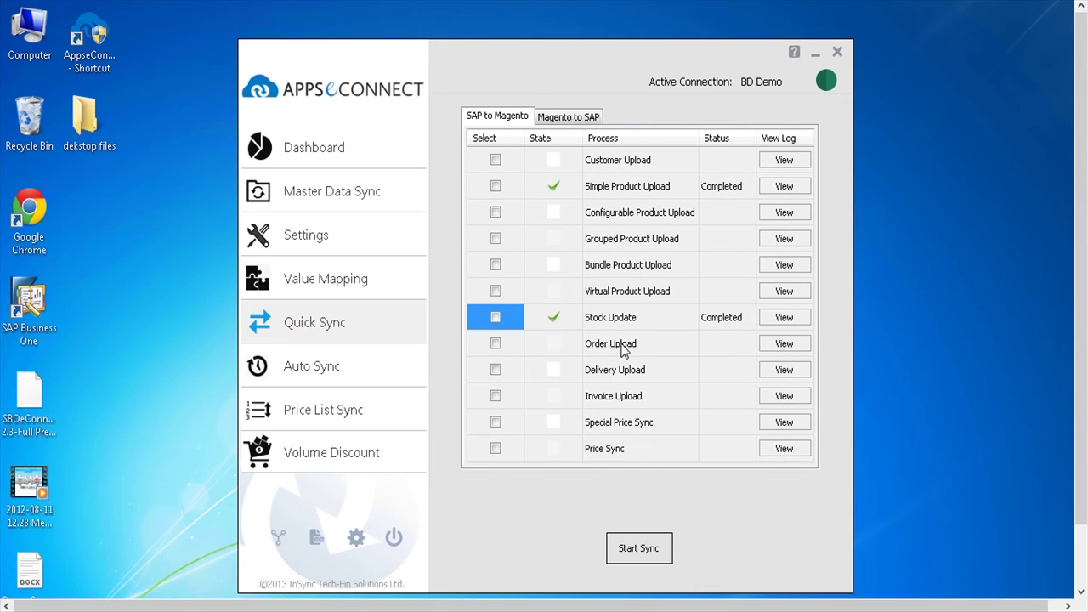
{"action": "left_click", "coordinate": [496, 373]}
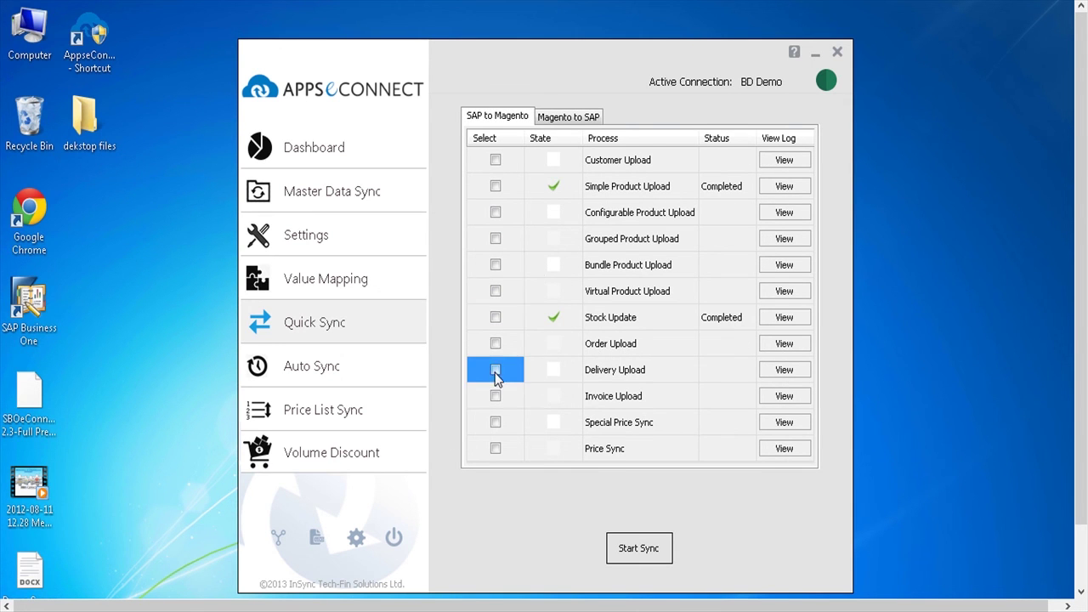
{"action": "left_click", "coordinate": [652, 547]}
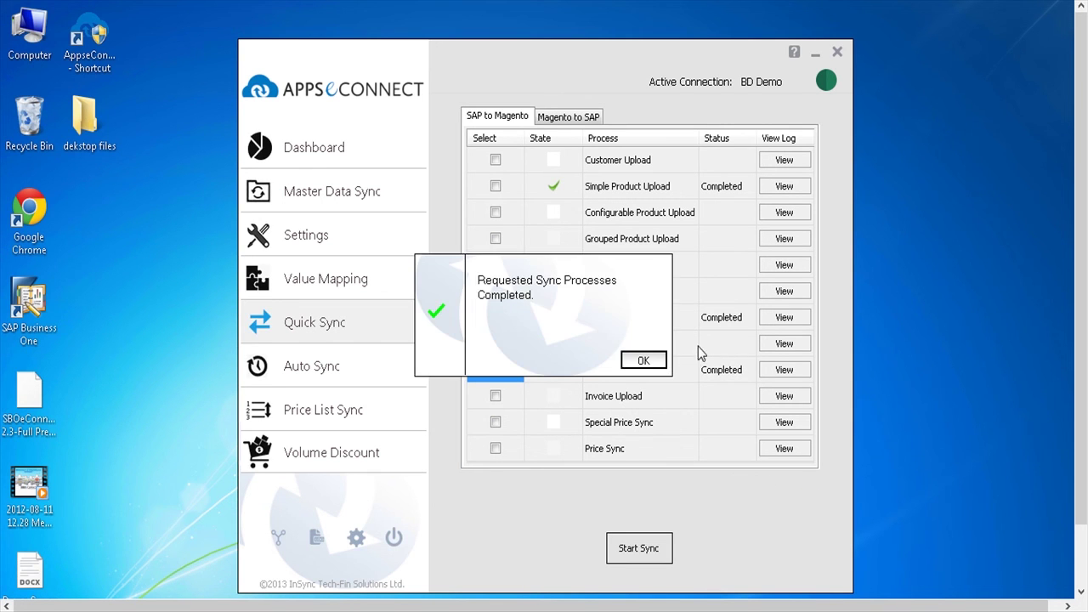
{"action": "left_click", "coordinate": [656, 362]}
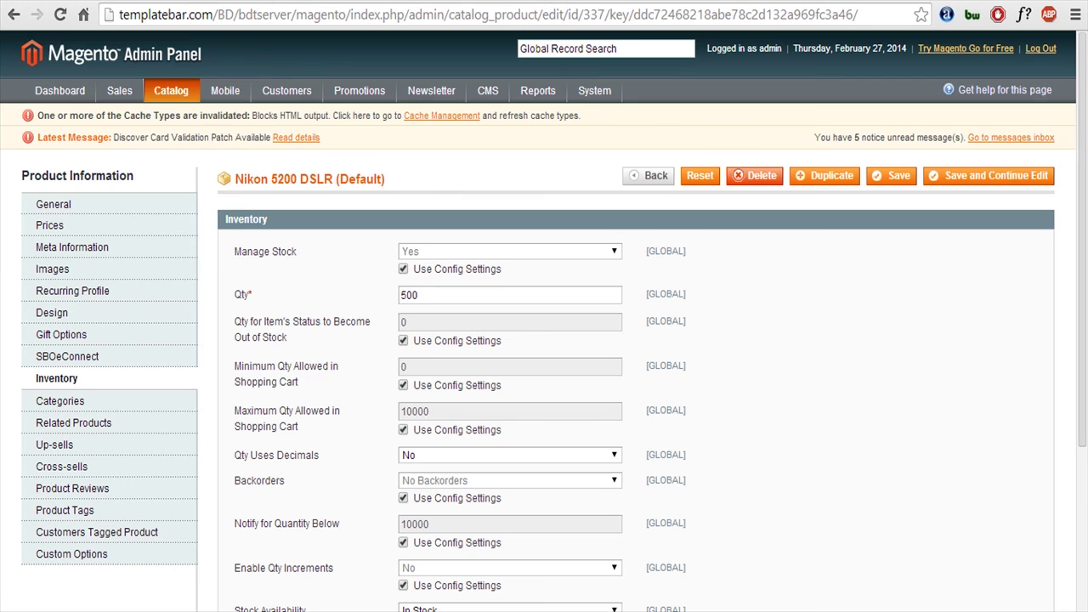
- Open order 100000018's shipment 100000009 and review the shipped Nikon 5200 DSLR
{"action": "mouse_move", "coordinate": [127, 90]}
{"action": "left_click", "coordinate": [126, 118]}
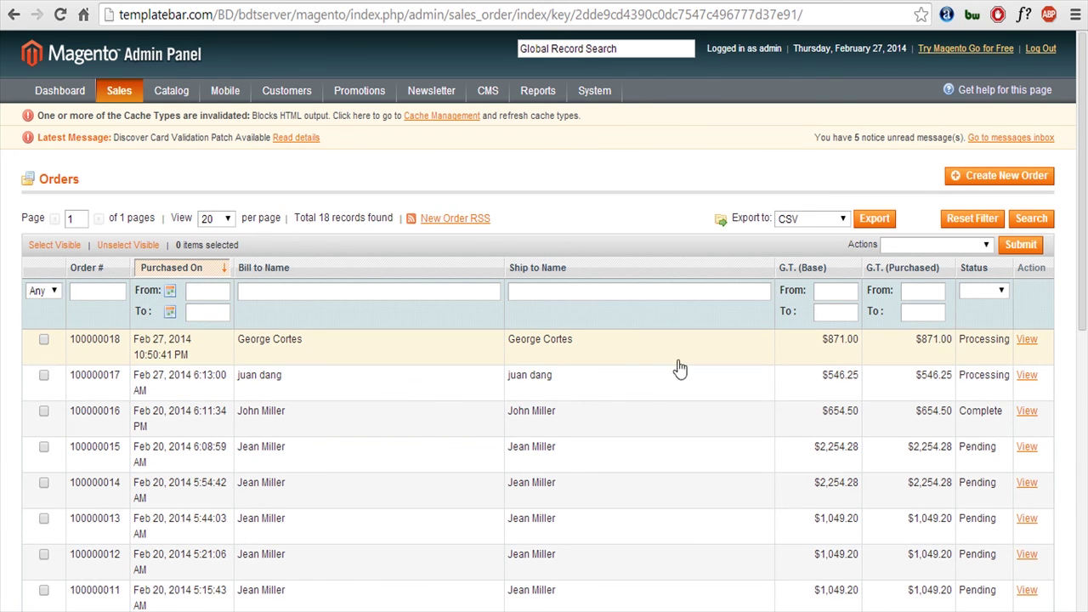
{"action": "left_click", "coordinate": [988, 350]}
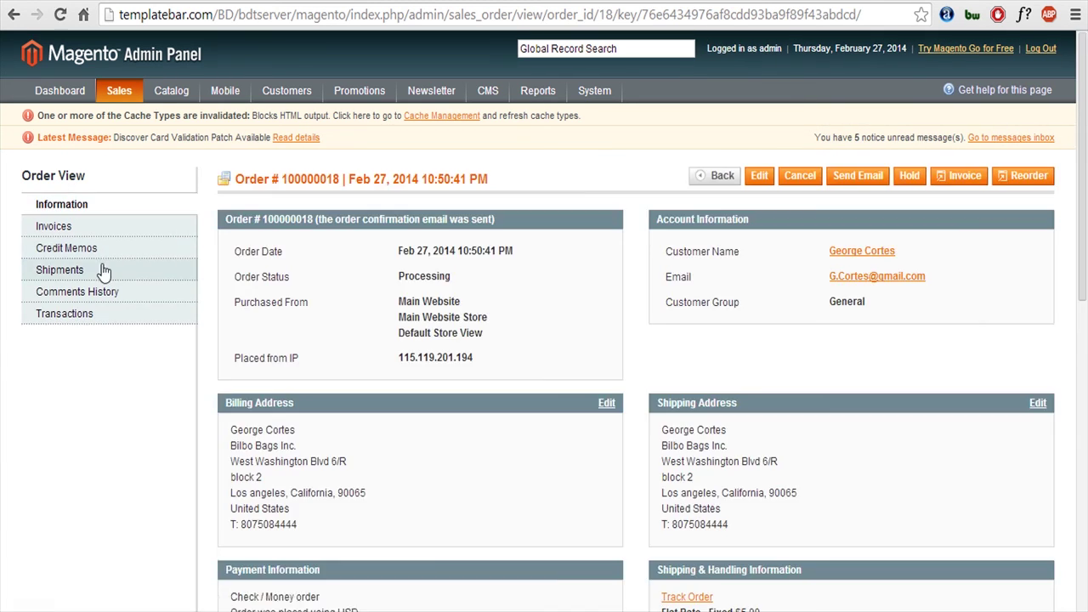
{"action": "left_click", "coordinate": [101, 271]}
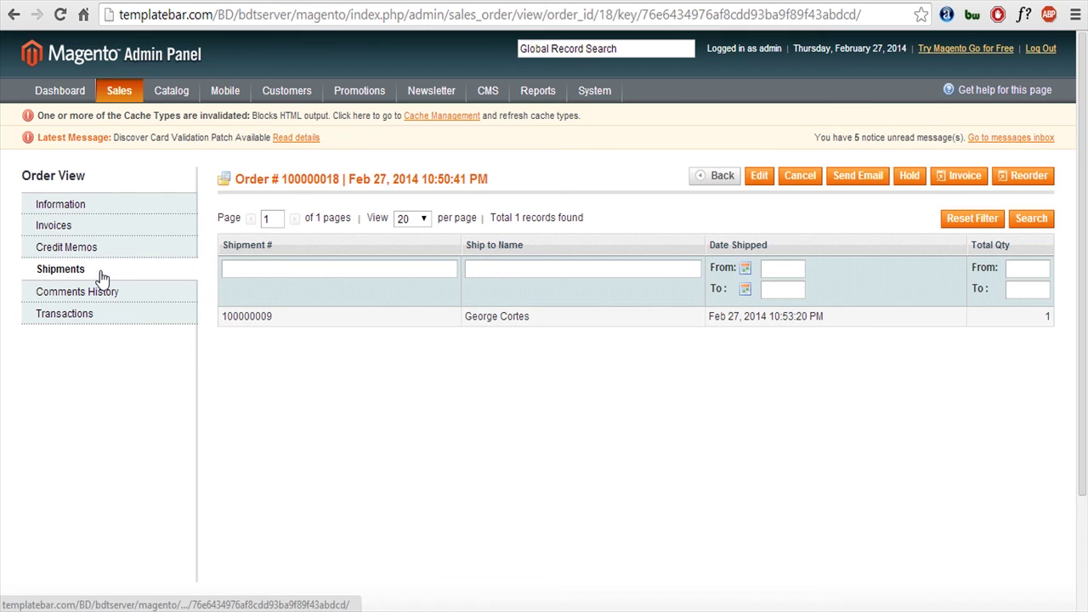
{"action": "left_click", "coordinate": [848, 320]}
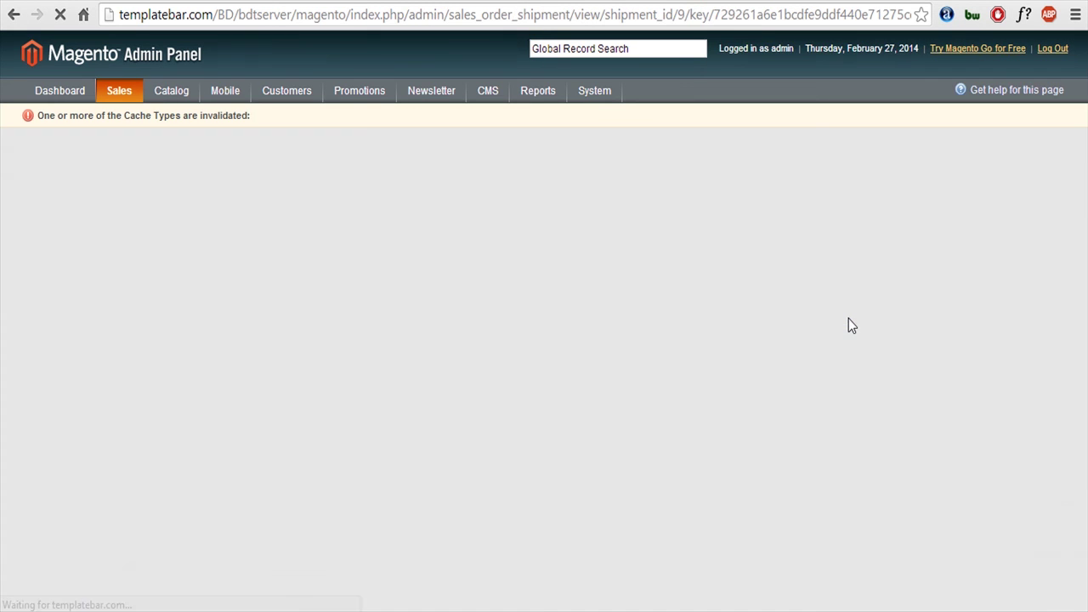
{"action": "scroll", "coordinate": [814, 441], "scroll_direction": "down", "scroll_amount": 1}
{"action": "scroll", "coordinate": [813, 443], "scroll_direction": "down", "scroll_amount": 1}
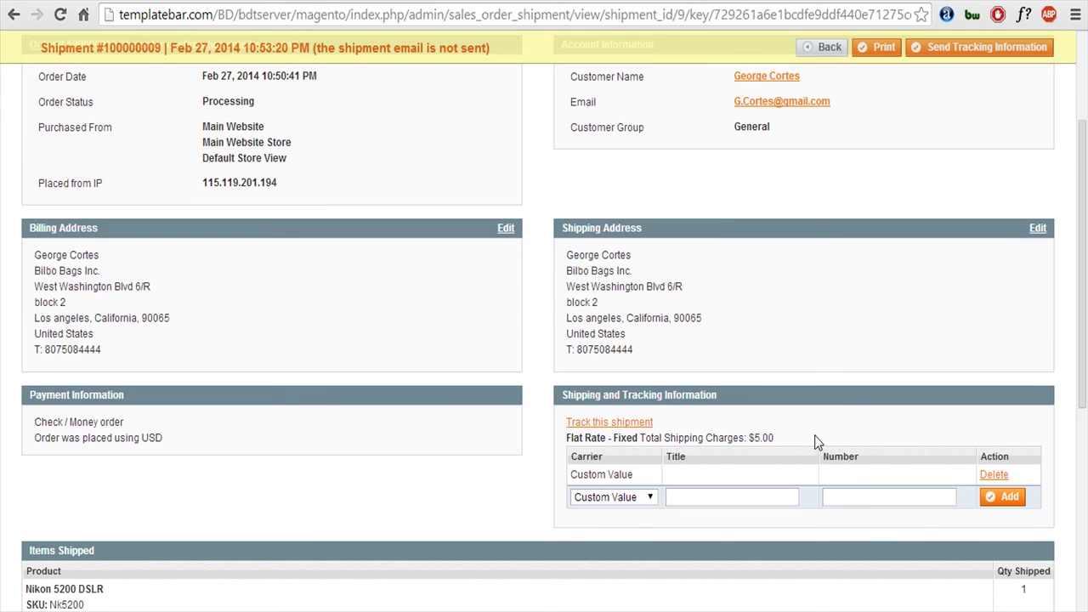
{"action": "scroll", "coordinate": [809, 463], "scroll_direction": "down", "scroll_amount": 1}
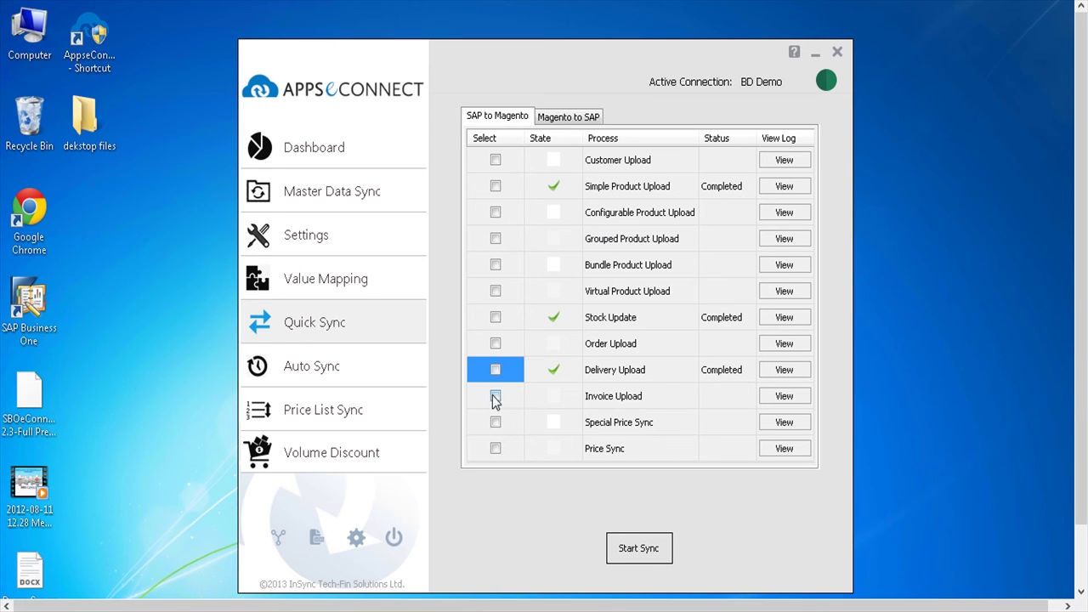
- Run the AppsConnect Invoice Upload sync to push the SAP invoice to Magento
{"action": "left_click", "coordinate": [496, 397]}
{"action": "left_click", "coordinate": [668, 549]}
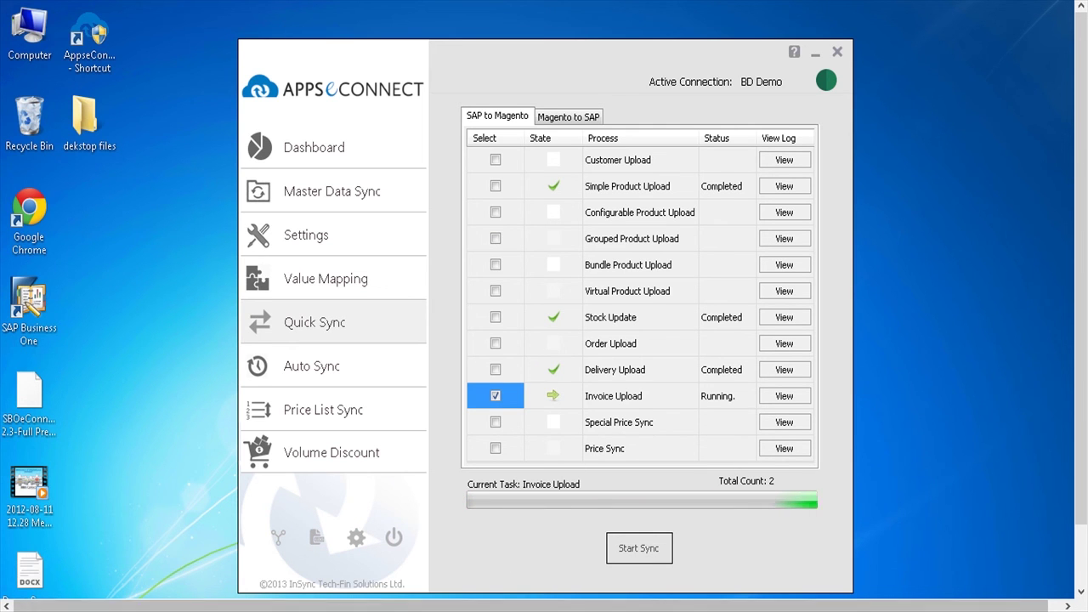
- Return to Magento Admin and bring up the Sales Orders list
{"action": "left_click", "coordinate": [213, 535]}
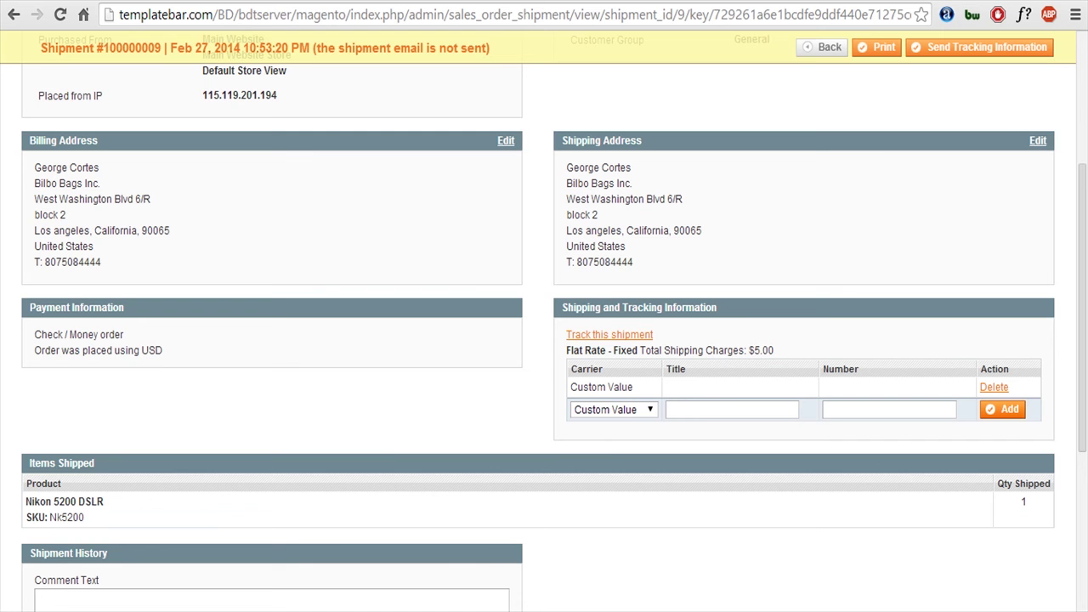
{"action": "scroll", "coordinate": [316, 255], "scroll_direction": "up", "scroll_amount": 5}
{"action": "mouse_move", "coordinate": [119, 90]}
{"action": "left_click", "coordinate": [128, 118]}
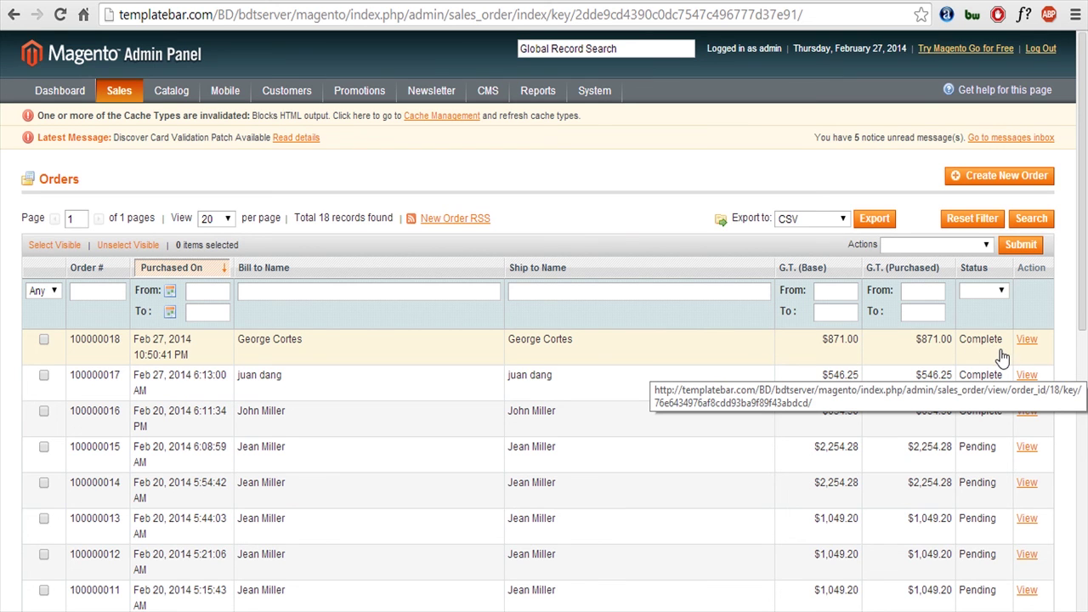
- Open Complete order 100000018, show its paid $871.00 invoice, then advance to the closing slide
{"action": "left_click", "coordinate": [298, 358]}
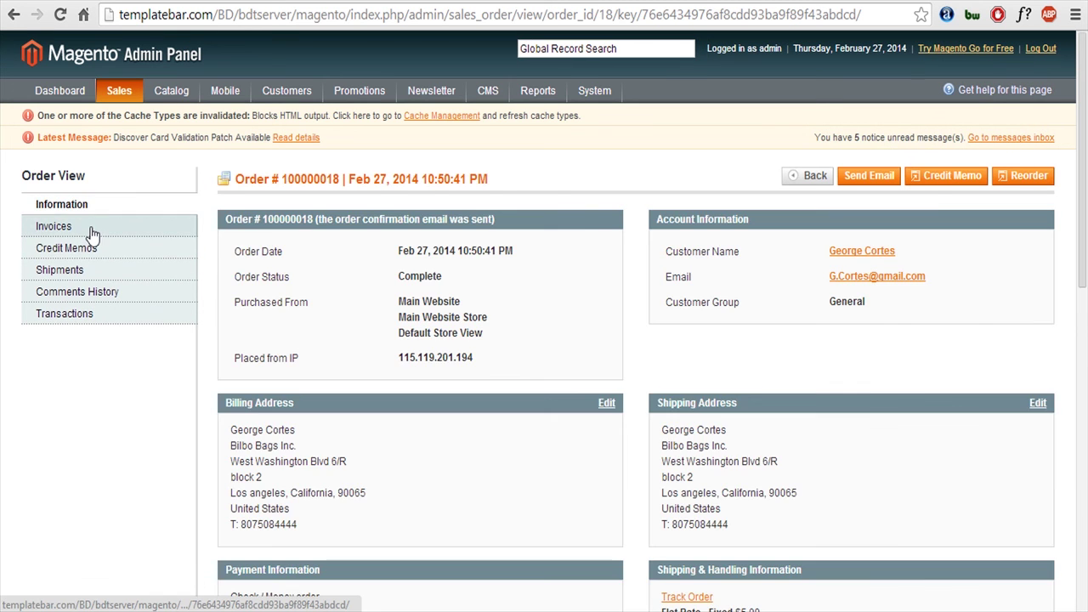
{"action": "left_click", "coordinate": [92, 228]}
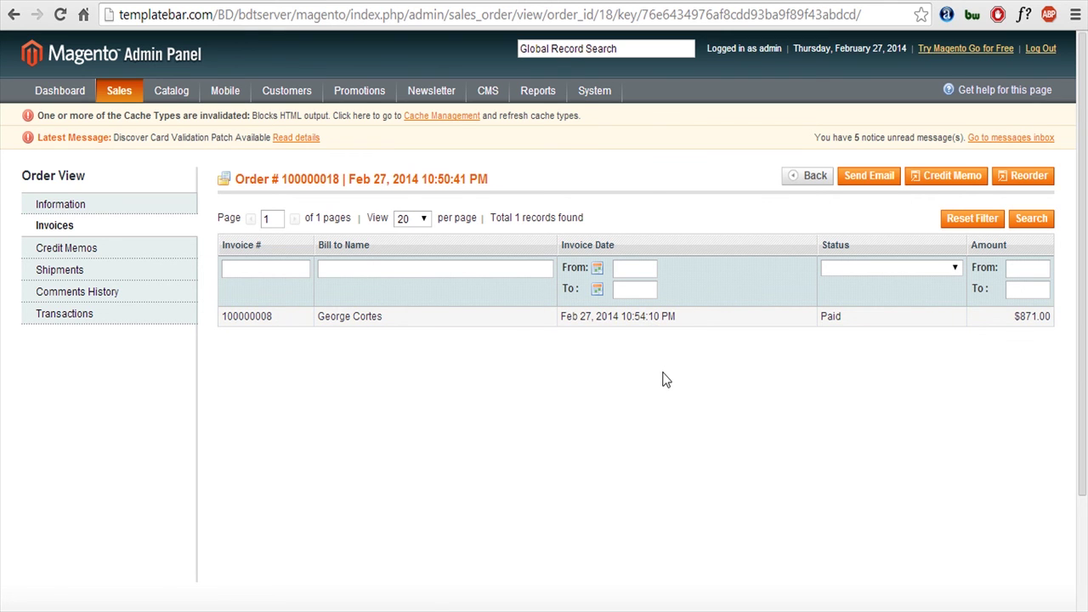
{"action": "scroll", "coordinate": [665, 432], "scroll_direction": "down", "scroll_amount": 1}
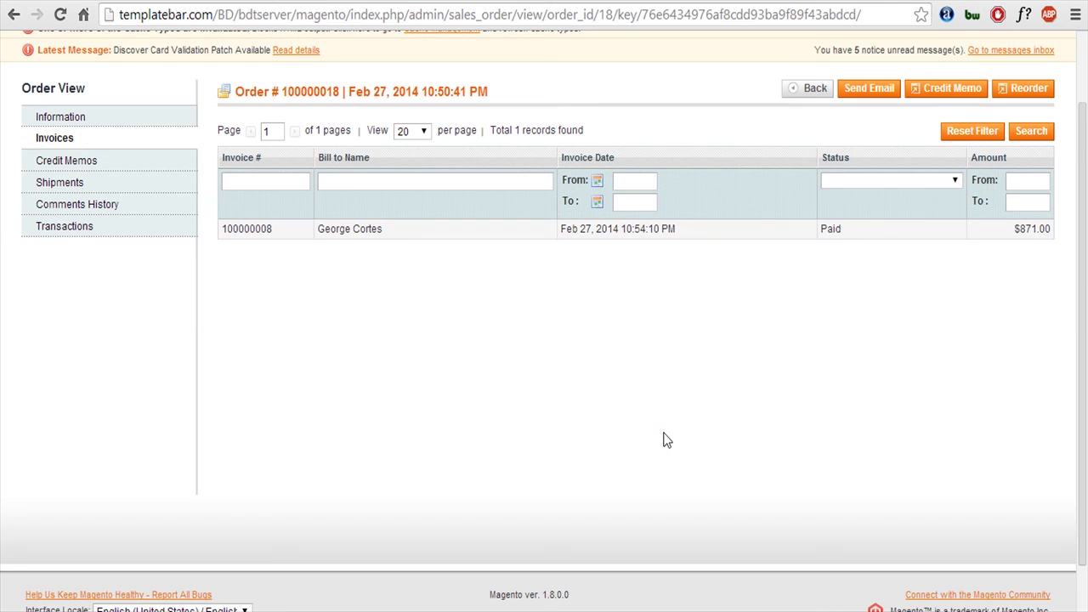
{"action": "scroll", "coordinate": [684, 421], "scroll_direction": "up", "scroll_amount": 1}
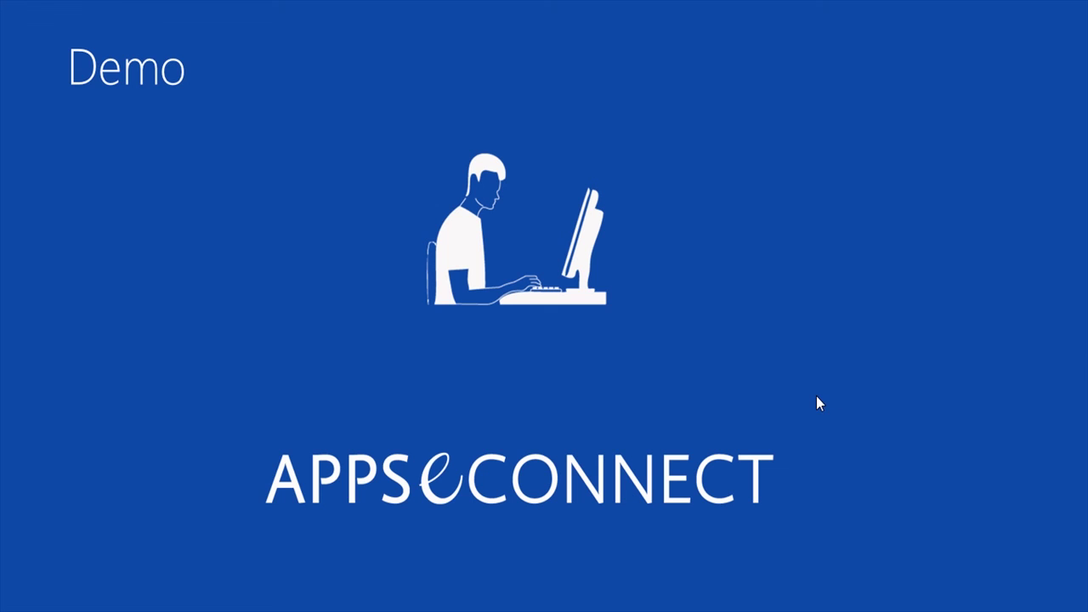
{"action": "key", "text": "Right"}
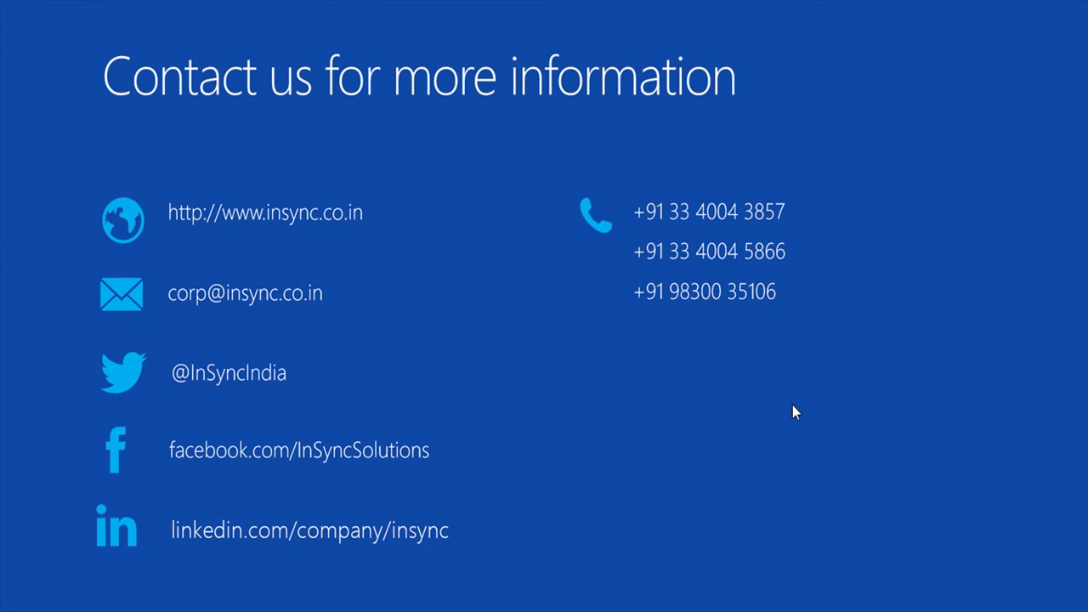